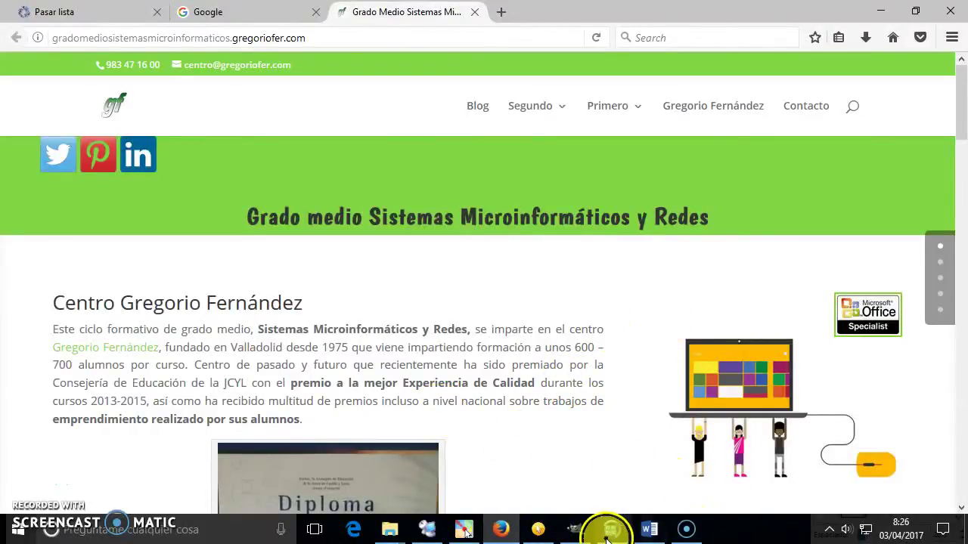
# - Bring GIMP's windows to the front over the browser and show the file browser windows
pyautogui.click(576, 530)
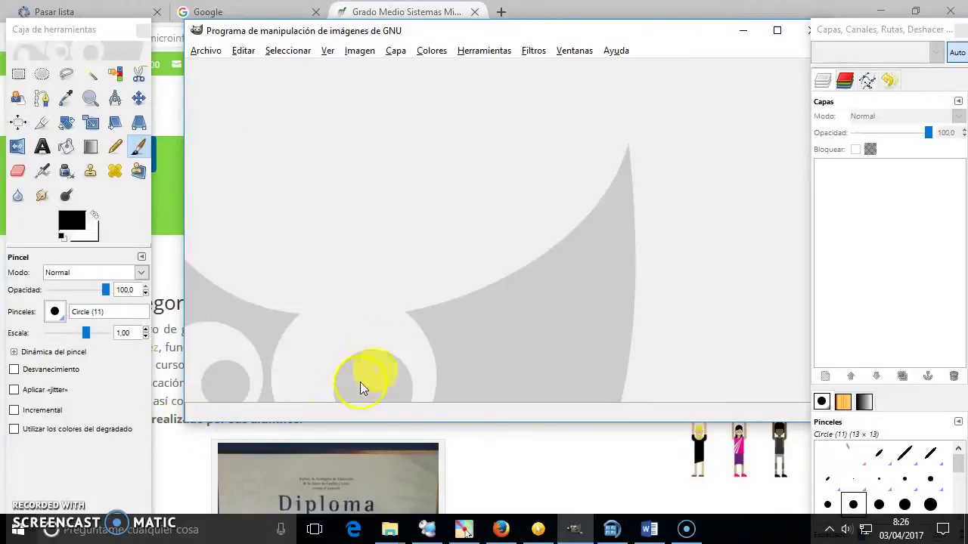
pyautogui.click(389, 528)
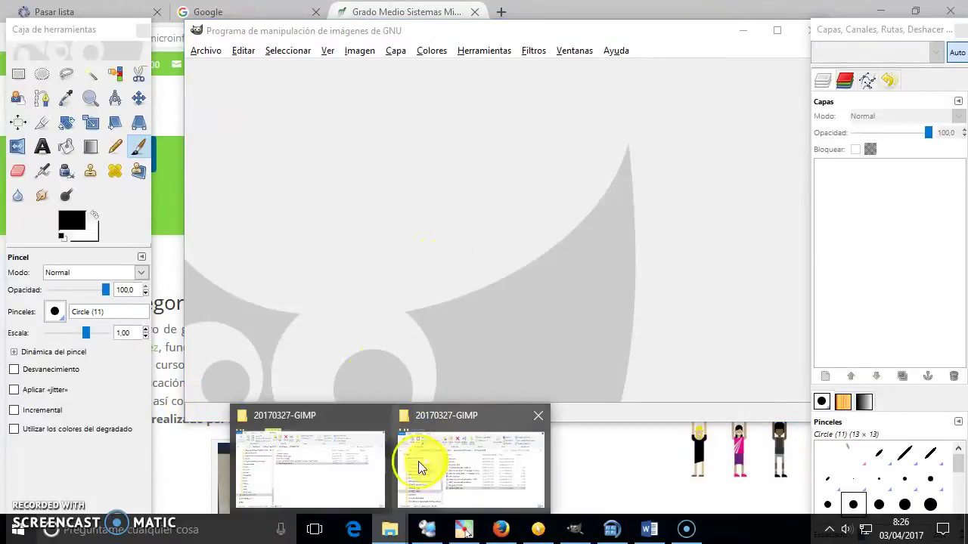
# - Open Ejem06-Lanzarote.JPG from the 20170327-GIMP\Ejemplos folder in GIMP
pyautogui.click(418, 461)
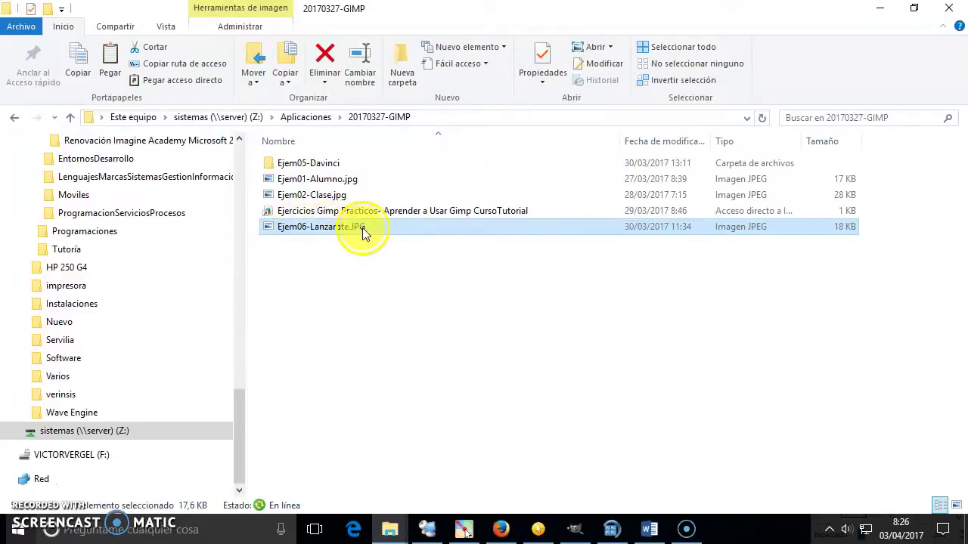
pyautogui.moveTo(237, 399); pyautogui.dragTo(238, 303)
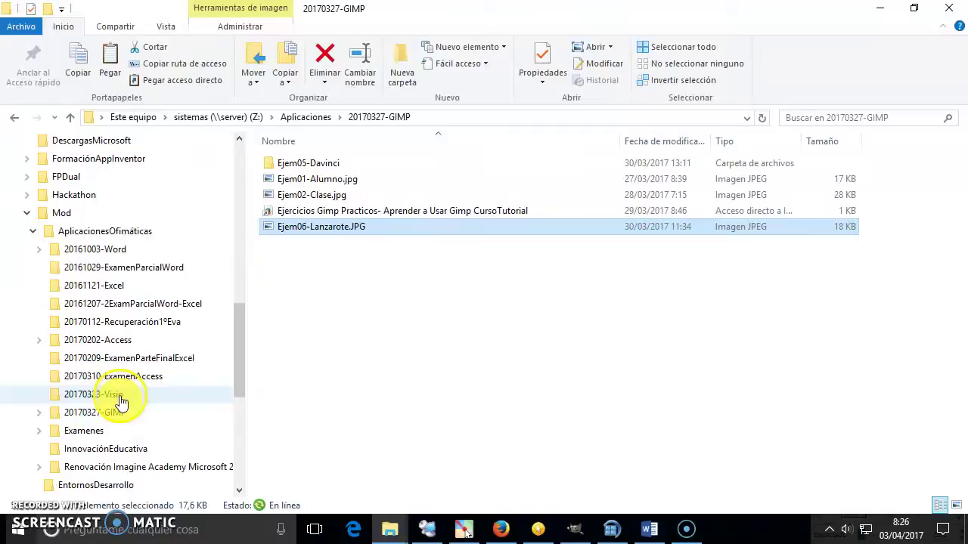
pyautogui.click(116, 416)
pyautogui.moveTo(136, 317)
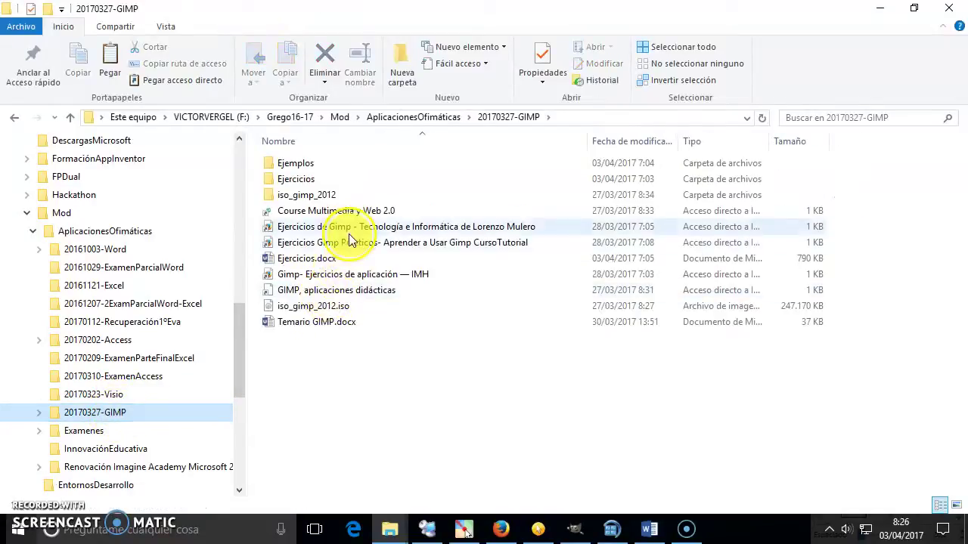
pyautogui.click(301, 168)
pyautogui.doubleClick(301, 169)
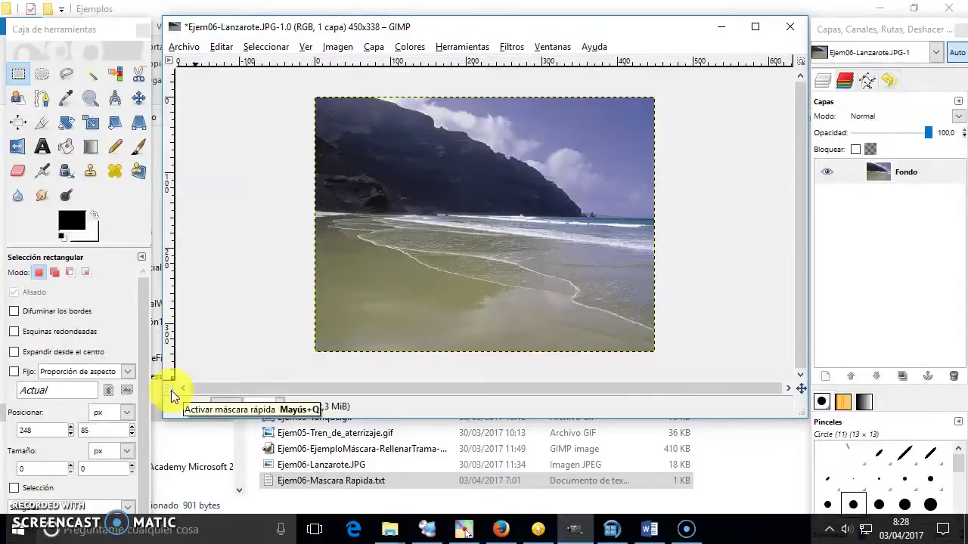
# - Enable Quick Mask on the beach photo, zoom the enlarged window to 150%, and pick the Eraser
pyautogui.click(171, 391)
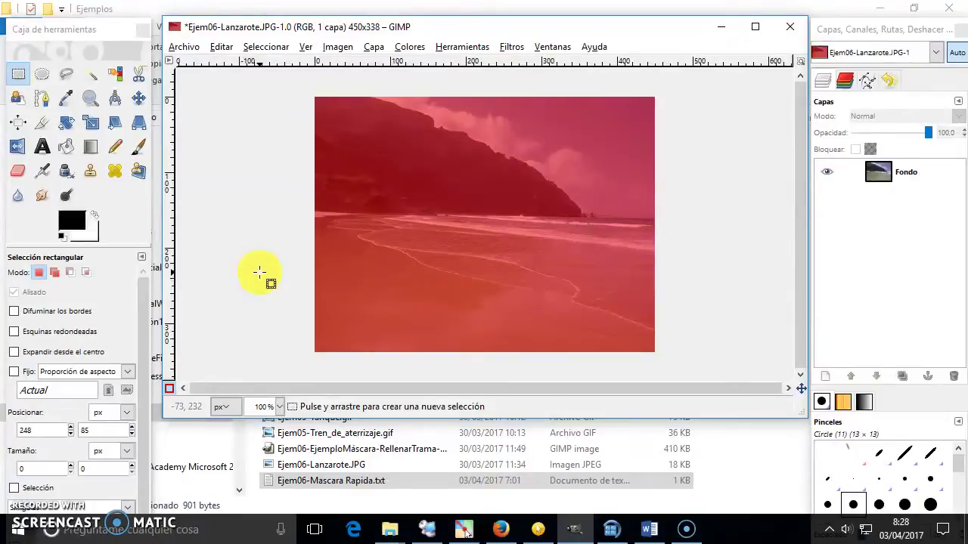
pyautogui.moveTo(741, 418); pyautogui.dragTo(753, 522)
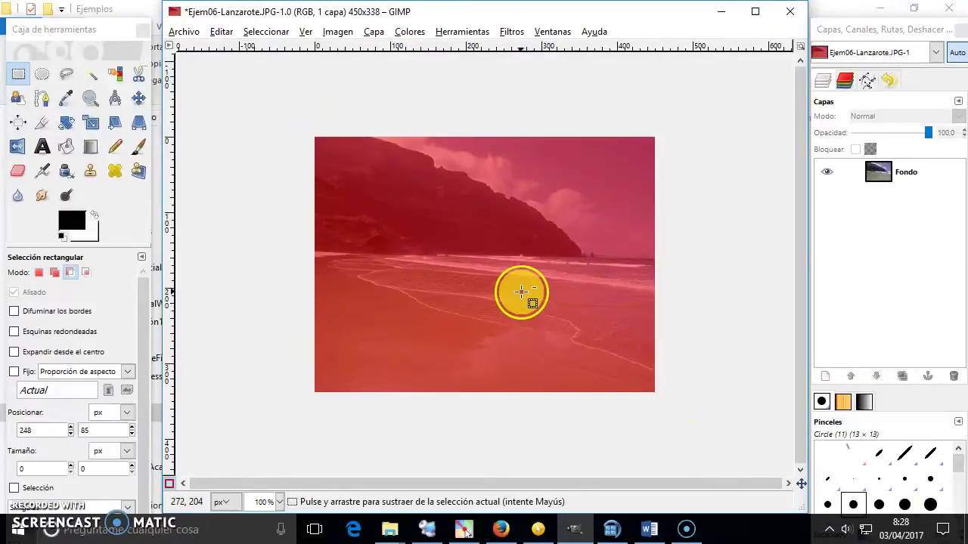
pyautogui.keyDown('ctrl'); pyautogui.scroll(2, 521, 292); pyautogui.keyUp('ctrl')
pyautogui.keyDown('ctrl'); pyautogui.scroll(-2, 521, 292); pyautogui.keyUp('ctrl')
pyautogui.keyDown('ctrl'); pyautogui.scroll(3, 521, 292); pyautogui.keyUp('ctrl')
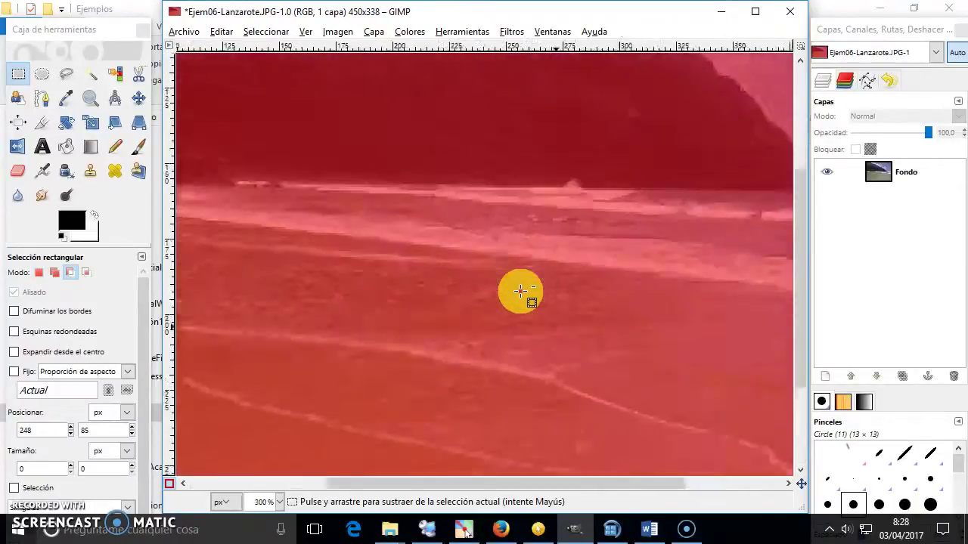
pyautogui.keyDown('ctrl'); pyautogui.scroll(-4, 521, 292); pyautogui.keyUp('ctrl')
pyautogui.keyDown('ctrl'); pyautogui.scroll(-3, 521, 292); pyautogui.keyUp('ctrl')
pyautogui.keyDown('ctrl'); pyautogui.scroll(4, 520, 292); pyautogui.keyUp('ctrl')
pyautogui.keyDown('ctrl'); pyautogui.scroll(1, 521, 292); pyautogui.keyUp('ctrl')
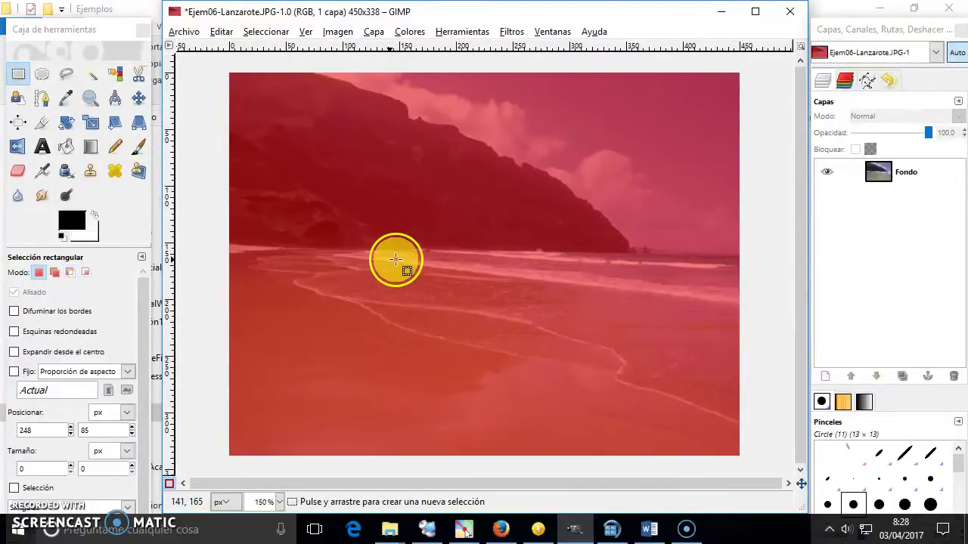
pyautogui.click(17, 175)
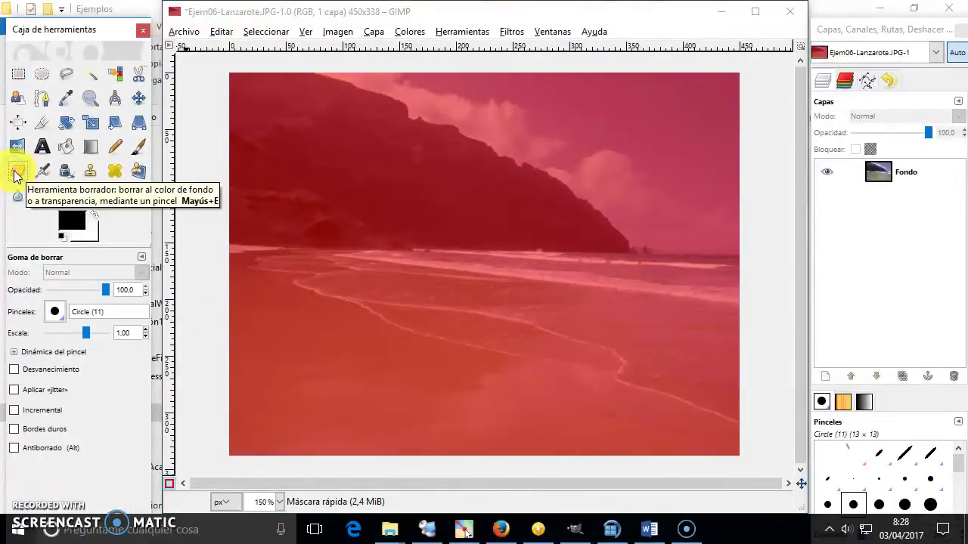
# - Unmask a strip of sky, convert it to a selection, and test it with Delete then undo
pyautogui.click(13, 175)
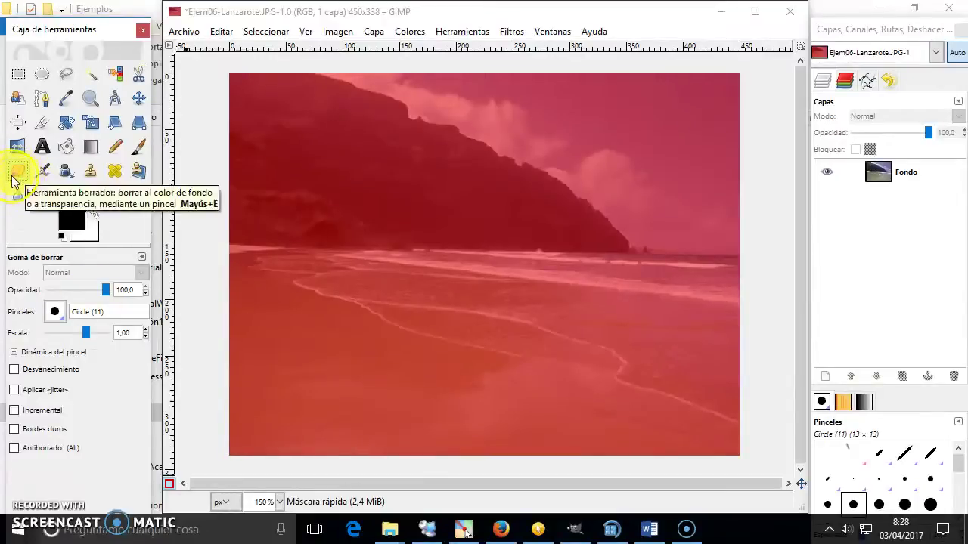
pyautogui.moveTo(568, 90)
pyautogui.mouseDown()
pyautogui.moveTo(733, 83)
pyautogui.moveTo(617, 92)
pyautogui.moveTo(634, 85)
pyautogui.moveTo(833, 120)
pyautogui.moveTo(628, 151)
pyautogui.moveTo(519, 104)
pyautogui.moveTo(359, 127)
pyautogui.mouseUp()
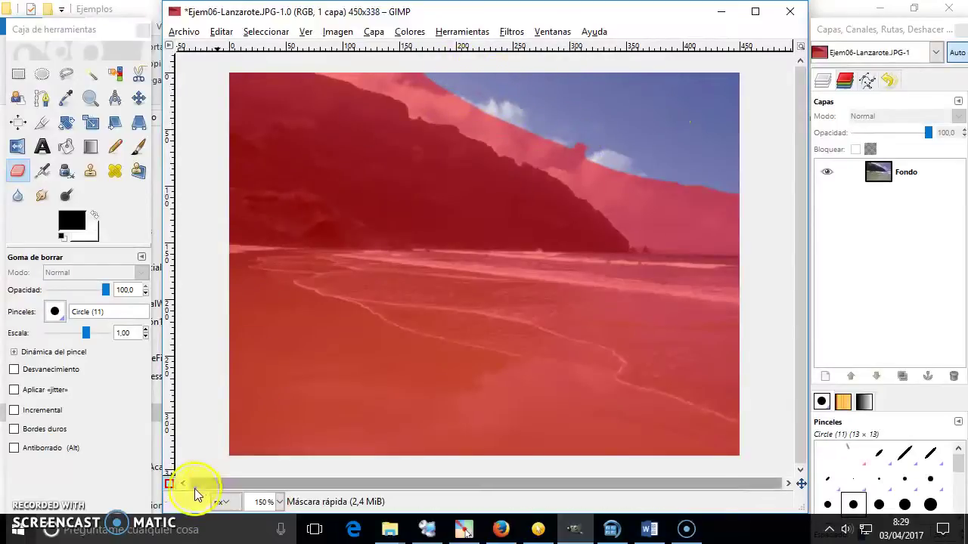
pyautogui.click(168, 485)
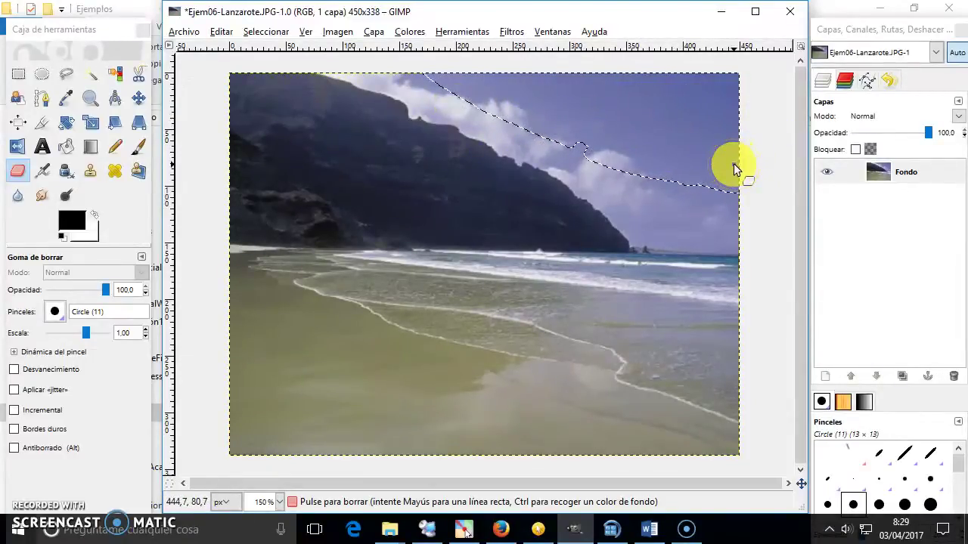
pyautogui.press('Delete')
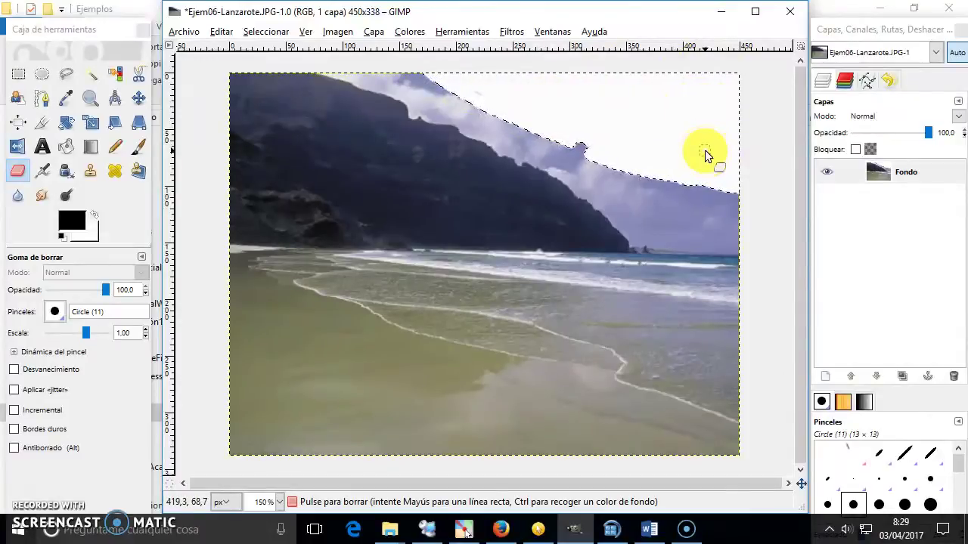
pyautogui.hotkey('ctrl', 'z')
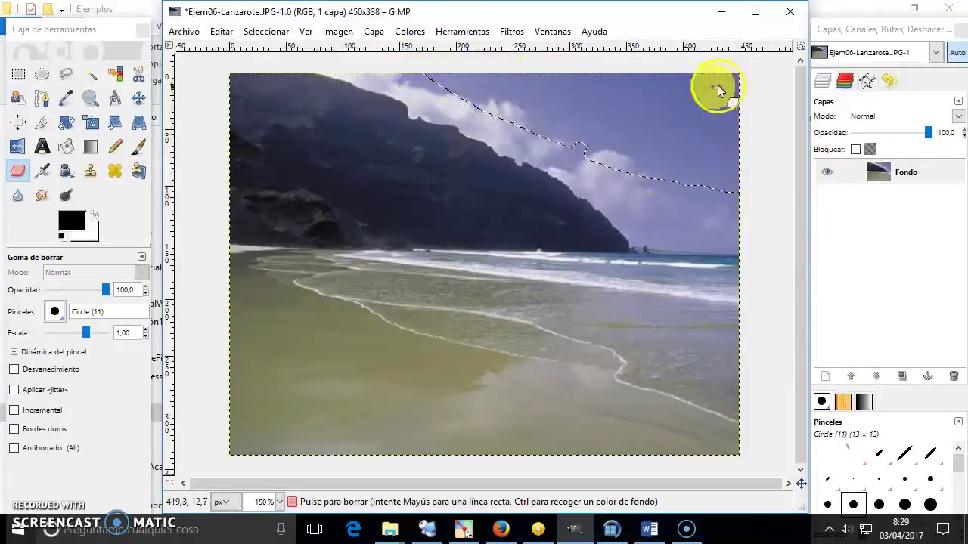
# - Unmask more sky along the ridge down to the right horizon, then test-delete and undo
pyautogui.click(169, 484)
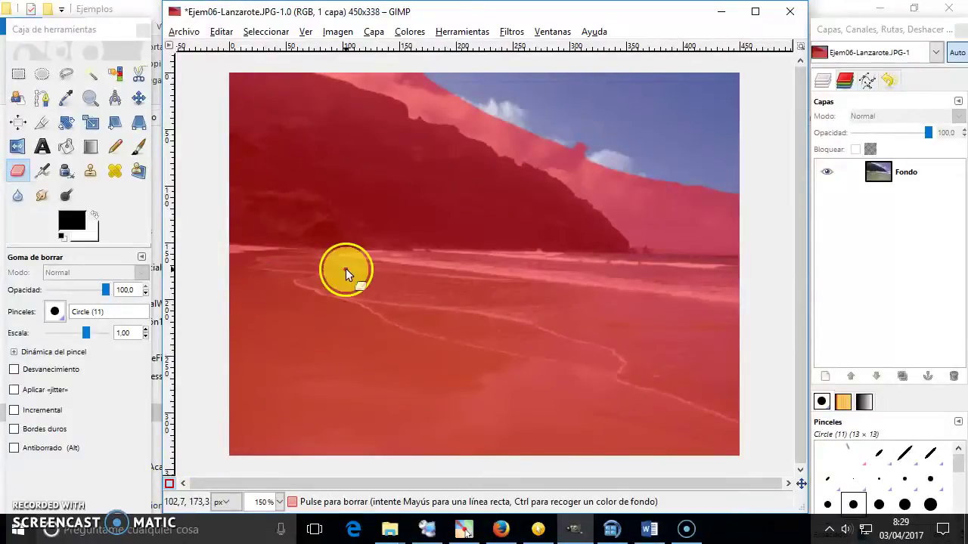
pyautogui.click(635, 103)
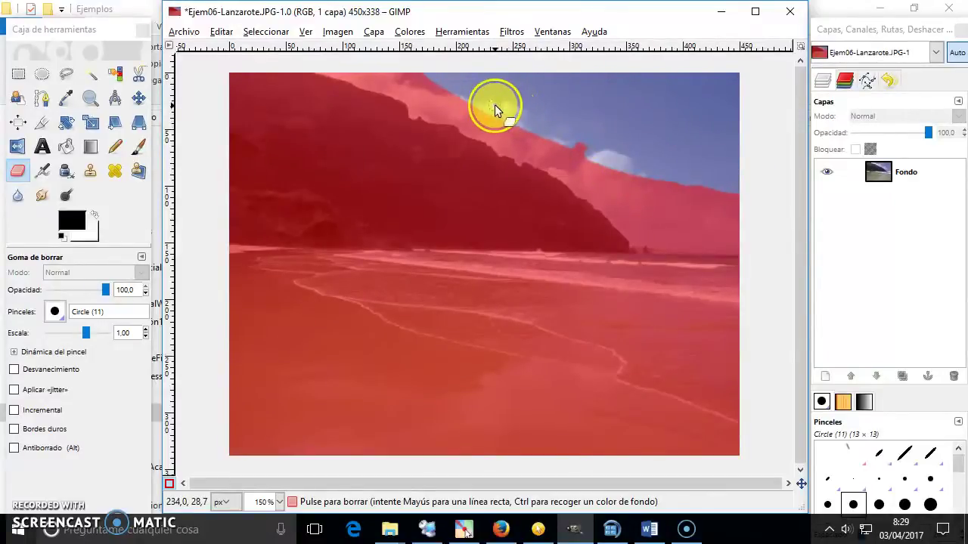
pyautogui.moveTo(406, 78); pyautogui.dragTo(671, 186)
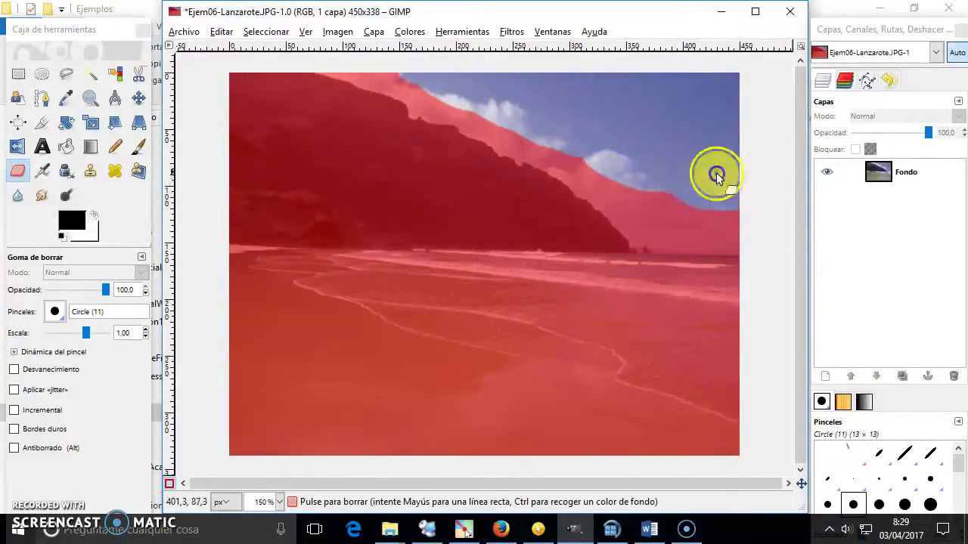
pyautogui.moveTo(734, 203)
pyautogui.mouseDown()
pyautogui.moveTo(728, 220)
pyautogui.moveTo(691, 229)
pyautogui.moveTo(746, 231)
pyautogui.moveTo(740, 242)
pyautogui.moveTo(718, 242)
pyautogui.mouseUp()
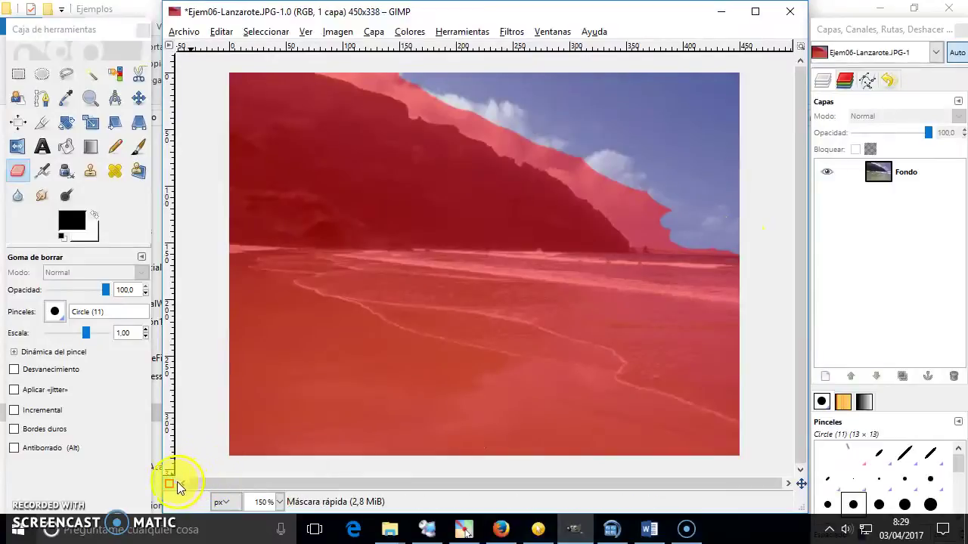
pyautogui.click(170, 483)
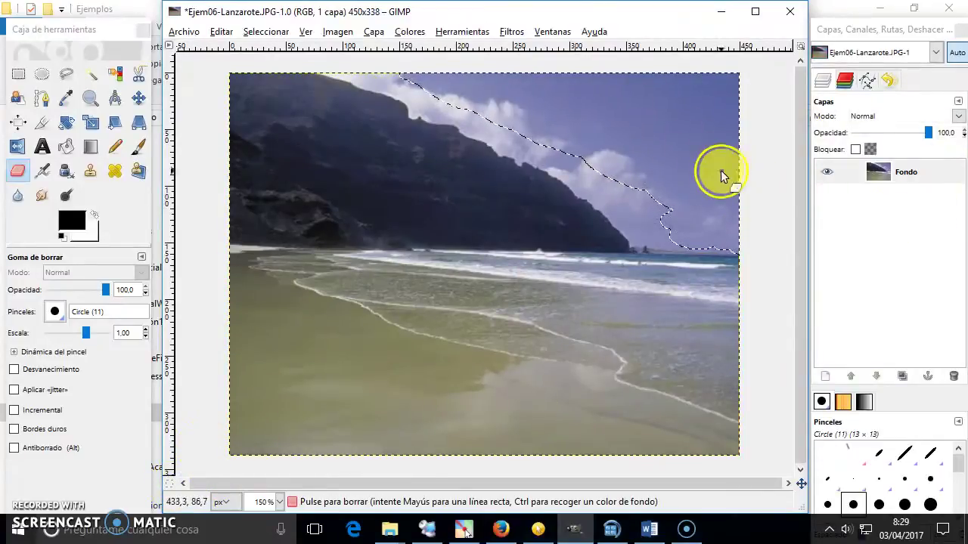
pyautogui.press('Delete')
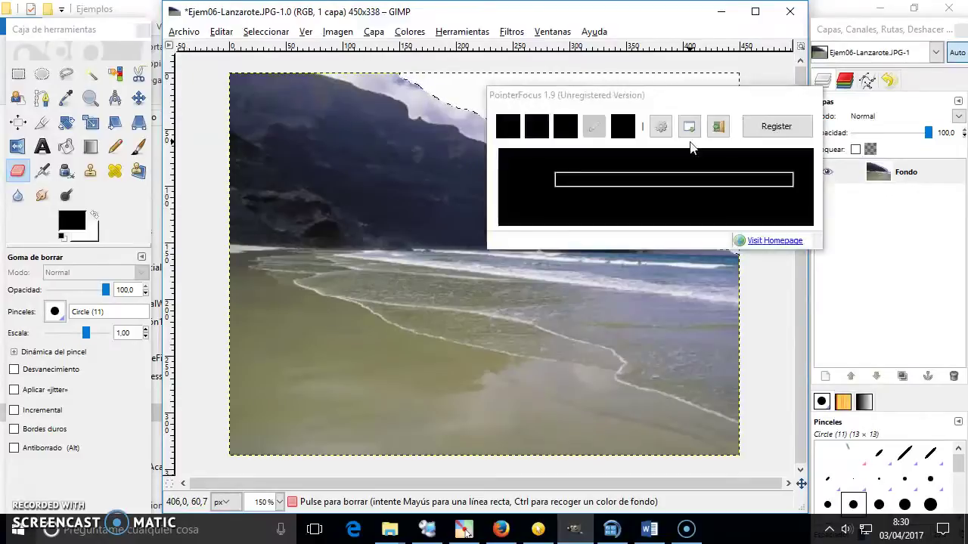
pyautogui.hotkey('ctrl', 'z')
pyautogui.click(689, 127)
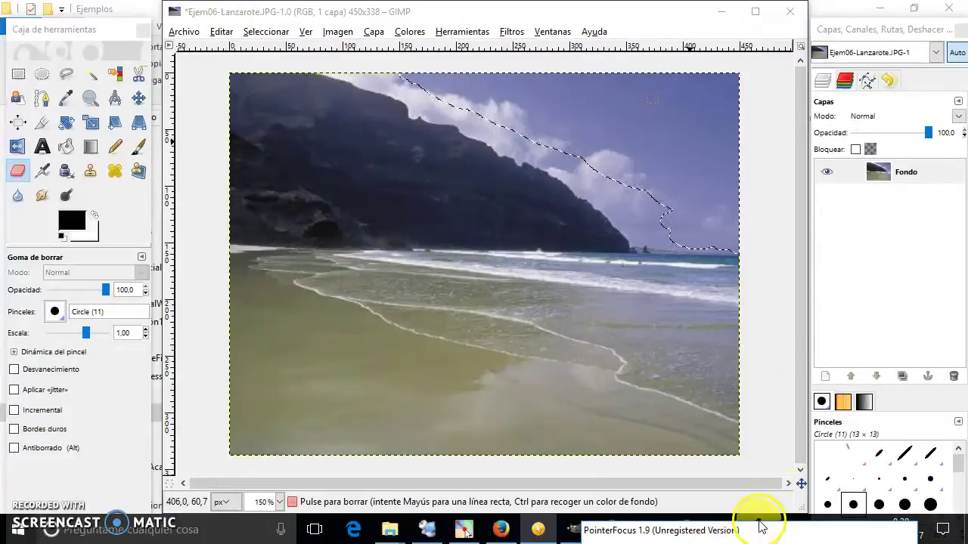
# - Paint quick mask over the clouds beside the ridge with the Paintbrush and test the selection
pyautogui.click(171, 484)
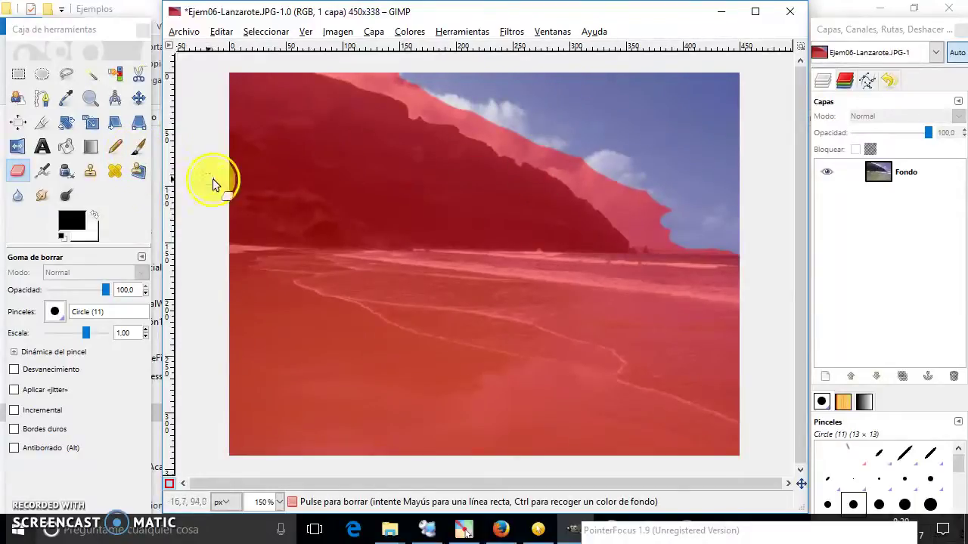
pyautogui.click(141, 149)
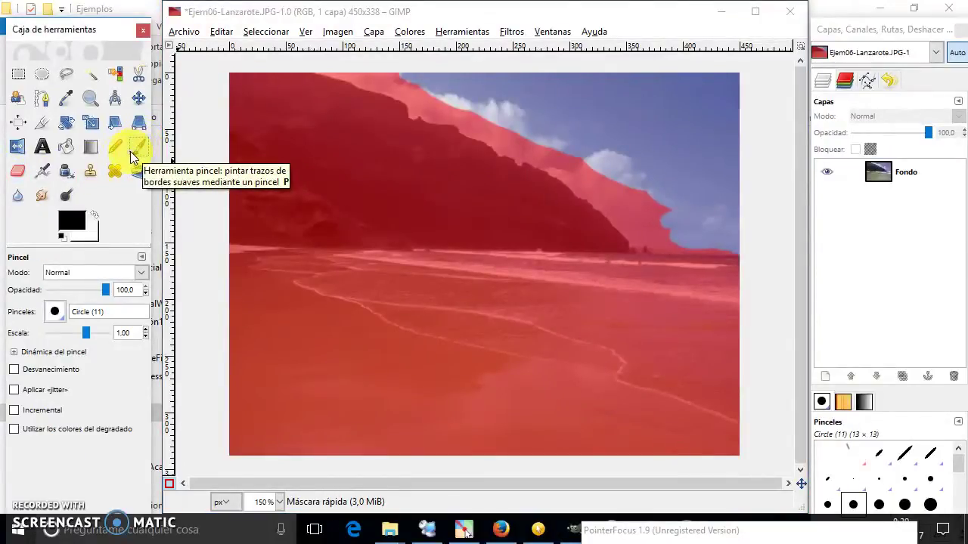
pyautogui.moveTo(560, 145)
pyautogui.mouseDown()
pyautogui.moveTo(638, 169)
pyautogui.moveTo(609, 151)
pyautogui.moveTo(609, 181)
pyautogui.moveTo(659, 174)
pyautogui.moveTo(644, 169)
pyautogui.moveTo(643, 182)
pyautogui.moveTo(675, 236)
pyautogui.moveTo(664, 240)
pyautogui.moveTo(674, 222)
pyautogui.moveTo(680, 248)
pyautogui.moveTo(737, 252)
pyautogui.moveTo(669, 244)
pyautogui.mouseUp()
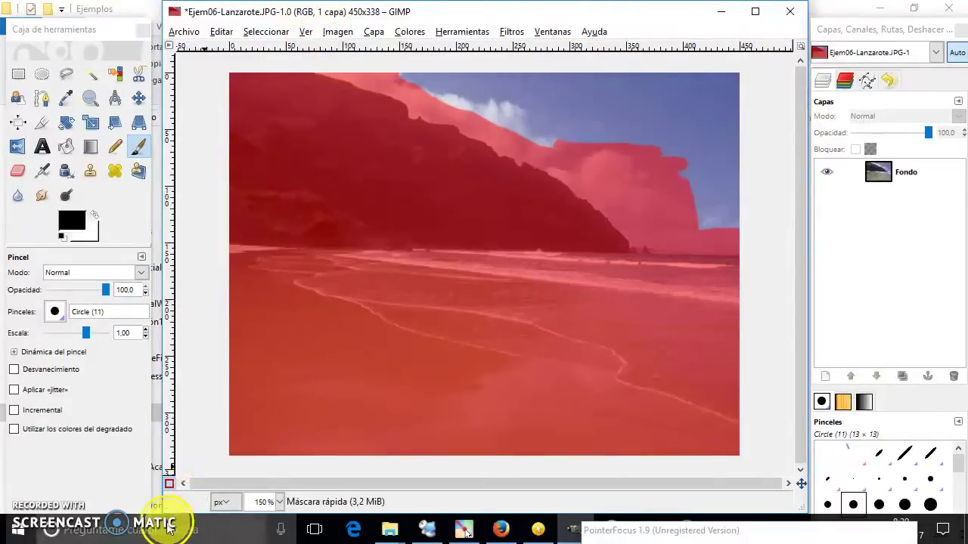
pyautogui.click(167, 484)
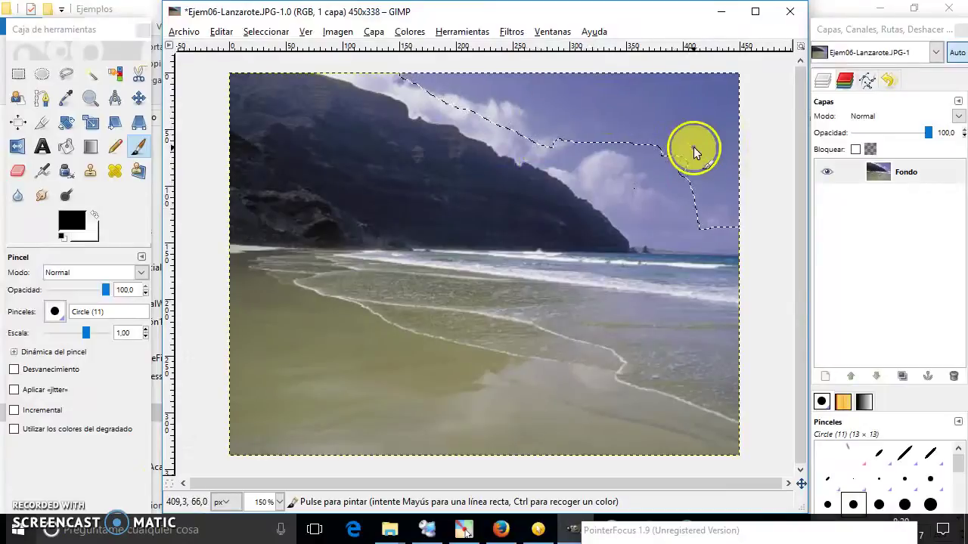
pyautogui.press('Delete')
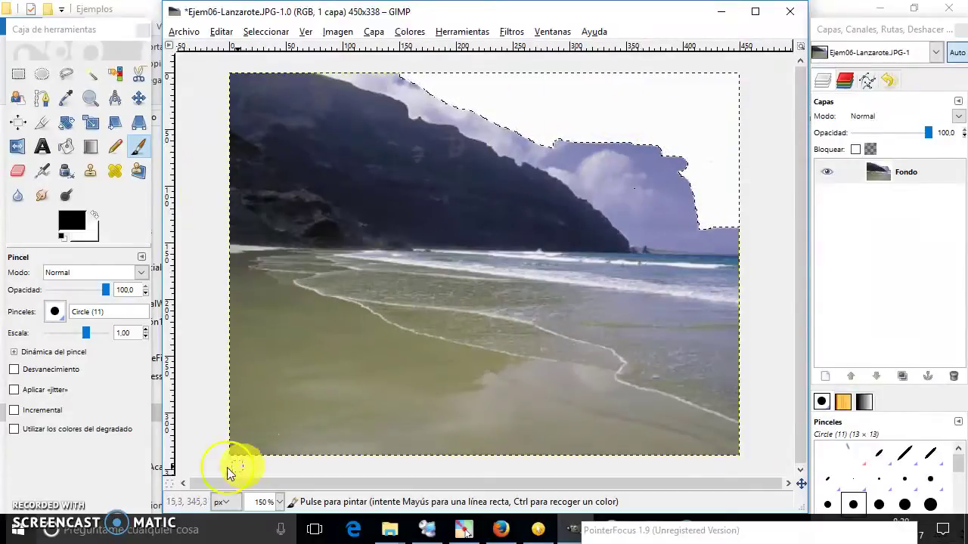
# - Turn Quick Mask back on and set white as the painting colour
pyautogui.click(168, 484)
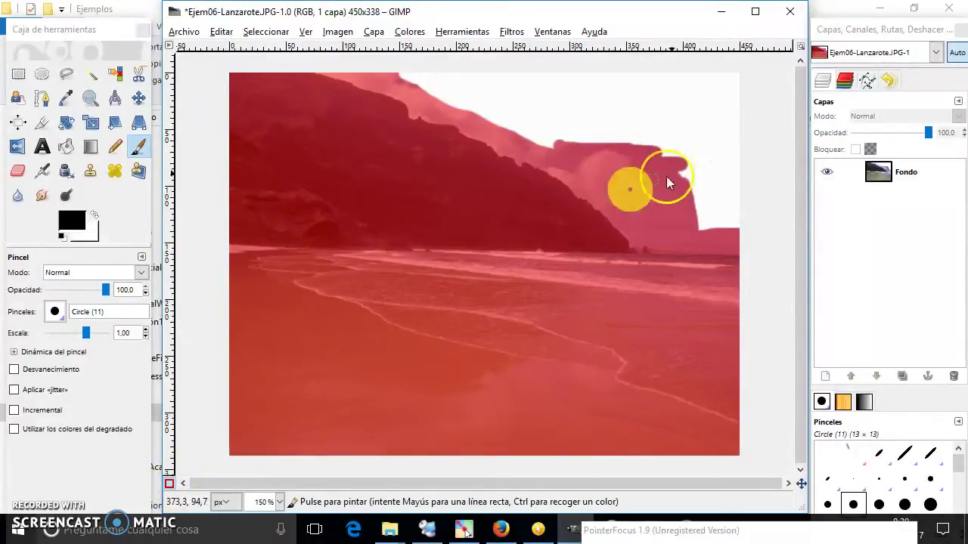
pyautogui.hotkey('shift', 'q')
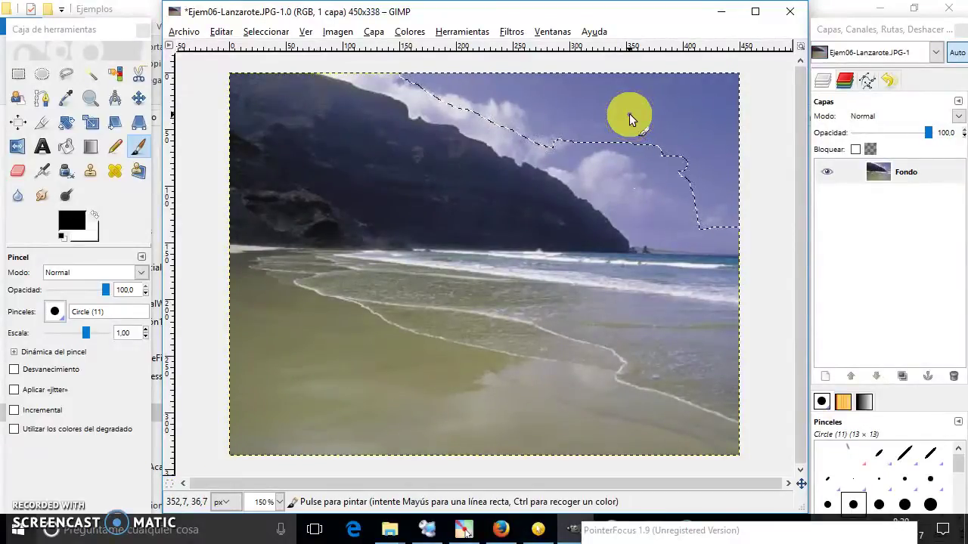
pyautogui.click(169, 484)
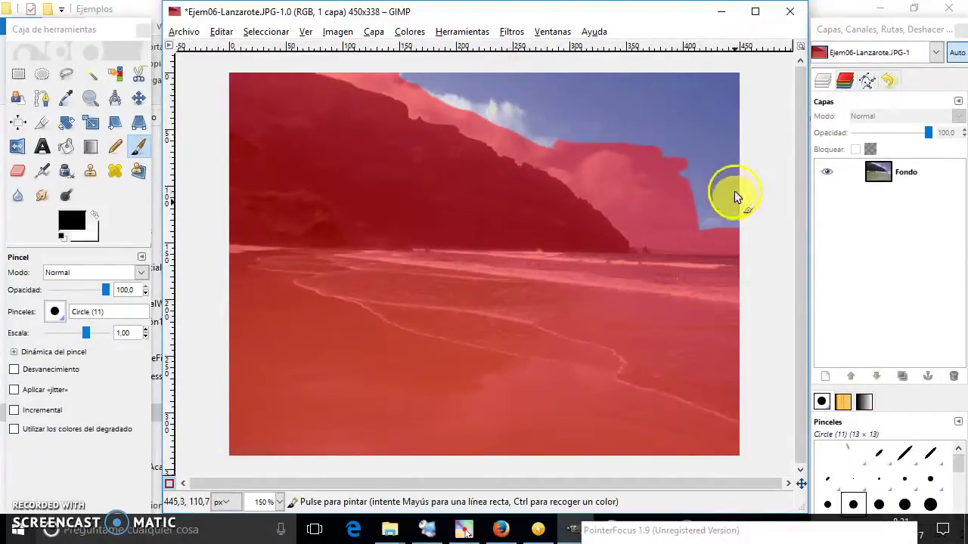
pyautogui.click(96, 216)
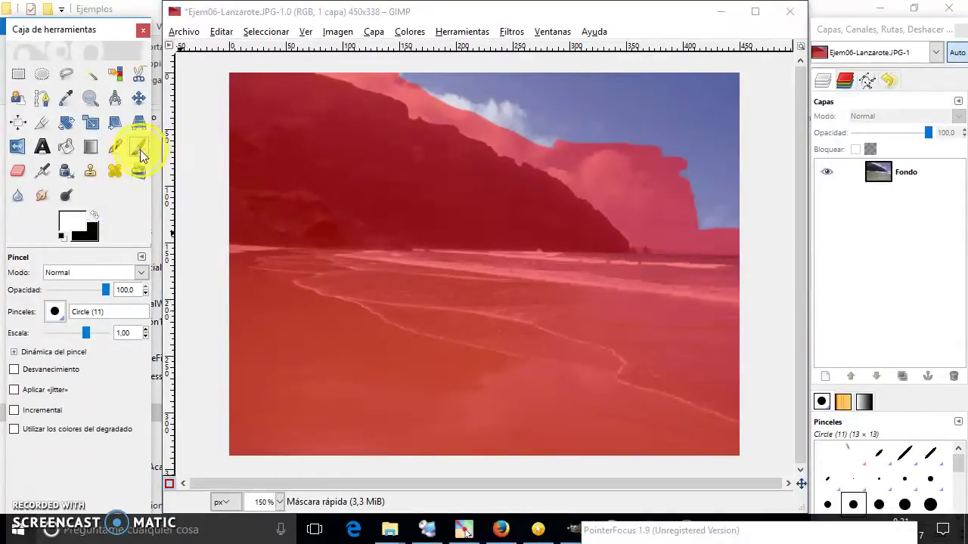
# - Swap to white and unmask the sky along the hill edge
pyautogui.click(94, 214)
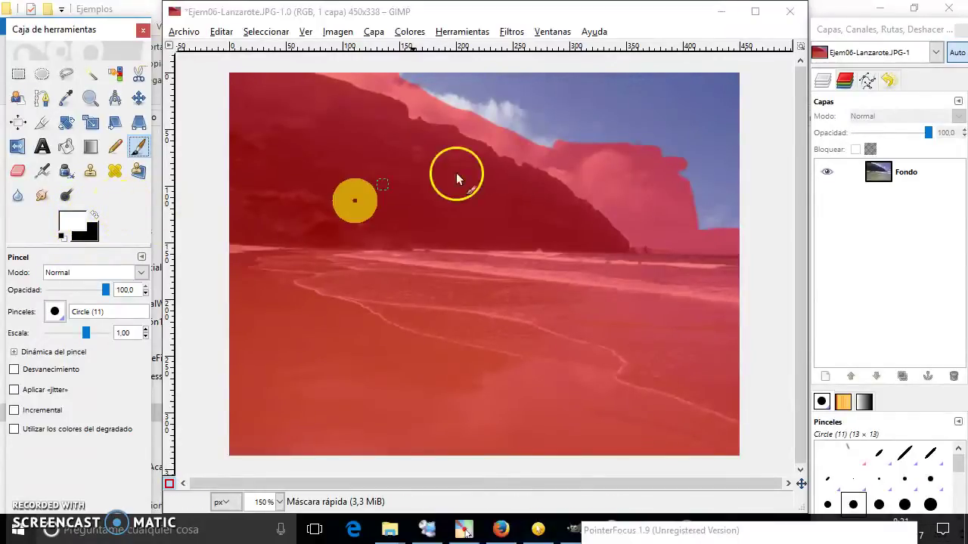
pyautogui.click(598, 144)
pyautogui.moveTo(643, 156); pyautogui.dragTo(693, 221)
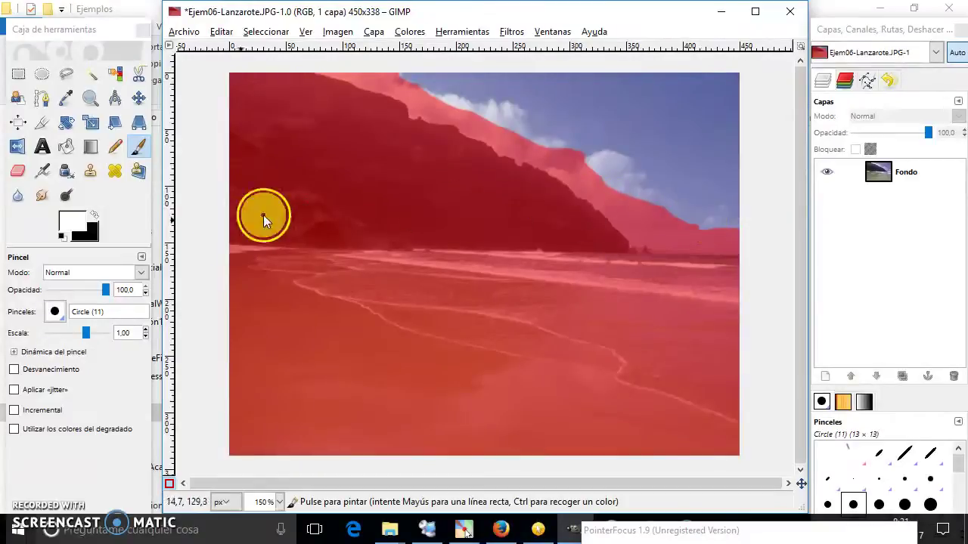
# - With the Circle (19) brush, unmask the sky along the upper cliff edge, redoing one stroke
pyautogui.click(56, 316)
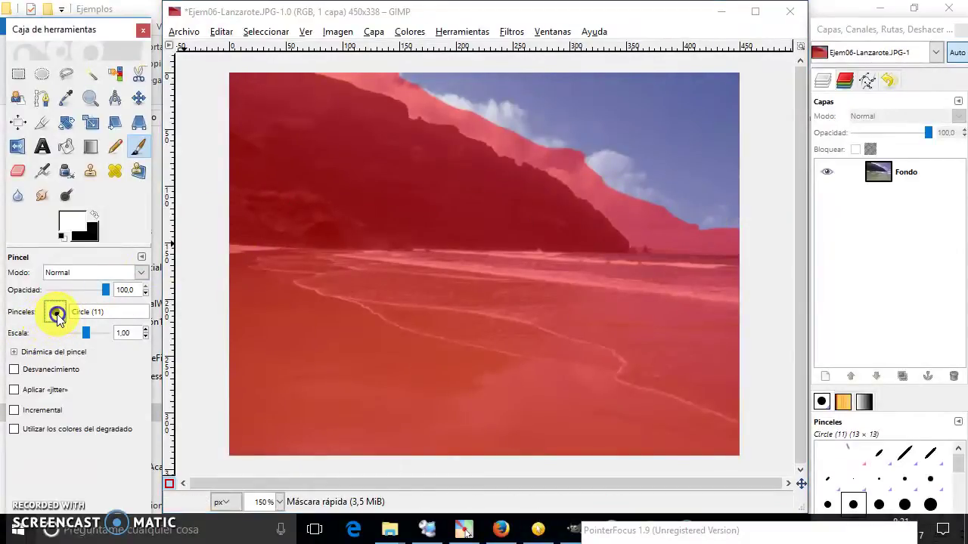
pyautogui.click(56, 314)
pyautogui.click(114, 128)
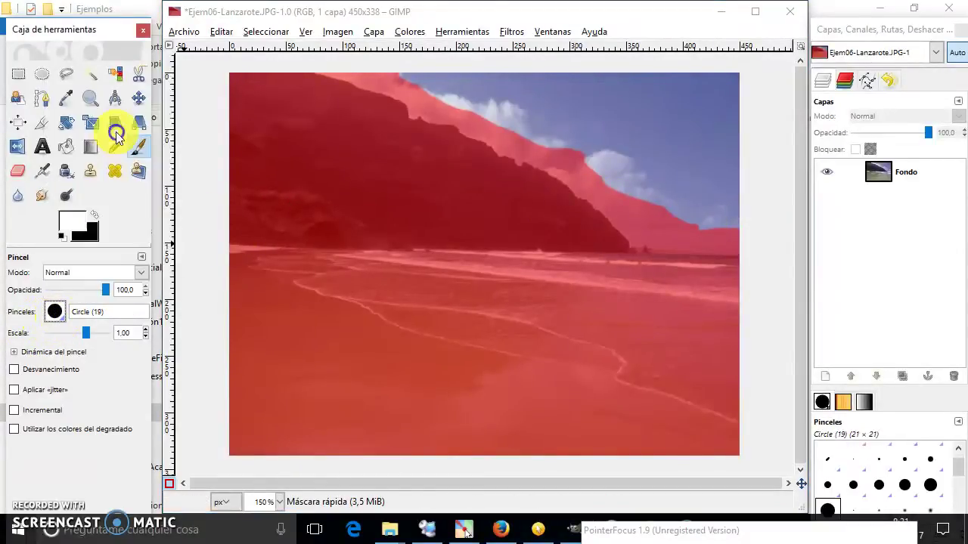
pyautogui.click(574, 149)
pyautogui.moveTo(574, 149)
pyautogui.mouseDown()
pyautogui.moveTo(632, 213)
pyautogui.moveTo(493, 127)
pyautogui.mouseUp()
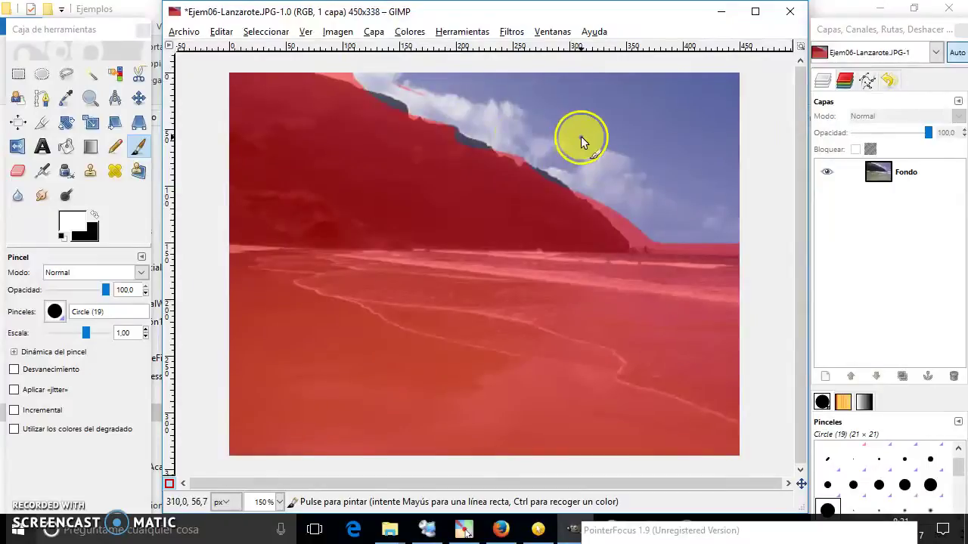
pyautogui.hotkey('ctrl', 'z')
pyautogui.moveTo(587, 158)
pyautogui.mouseDown()
pyautogui.moveTo(421, 92)
pyautogui.moveTo(688, 240)
pyautogui.moveTo(674, 222)
pyautogui.moveTo(723, 215)
pyautogui.mouseUp()
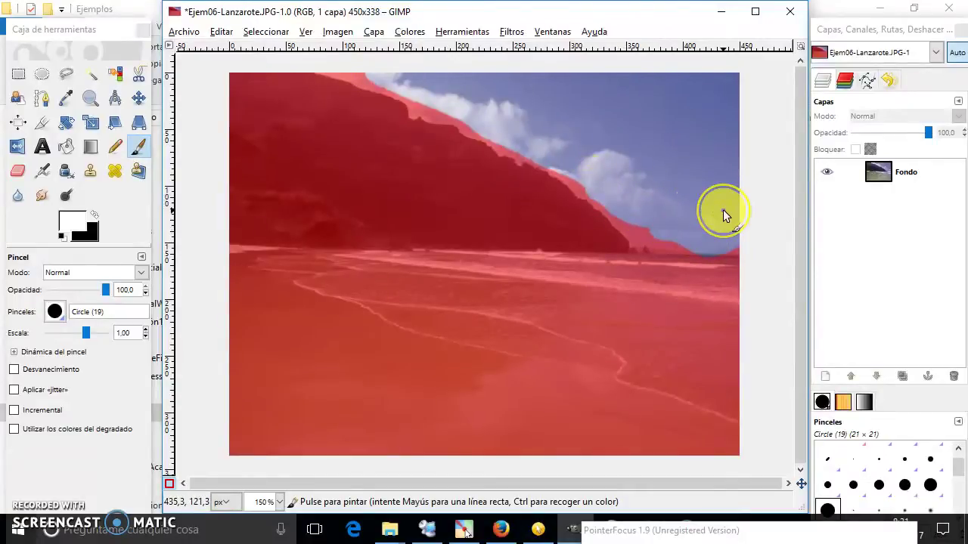
# - Set black as the painting colour and zoom in on the sky near the horizon
pyautogui.click(94, 215)
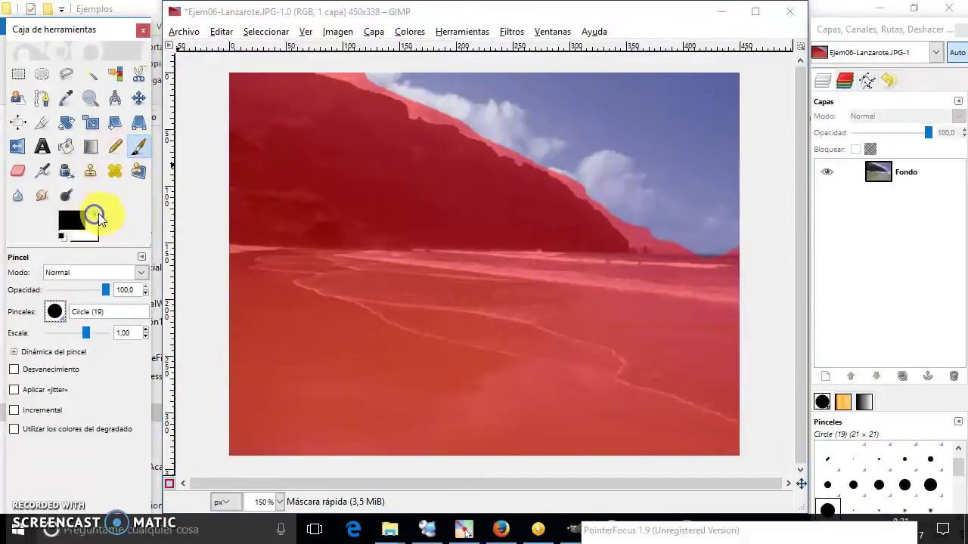
pyautogui.keyDown('ctrl'); pyautogui.scroll(3, 707, 271); pyautogui.keyUp('ctrl')
pyautogui.keyDown('ctrl'); pyautogui.scroll(4, 707, 271); pyautogui.keyUp('ctrl')
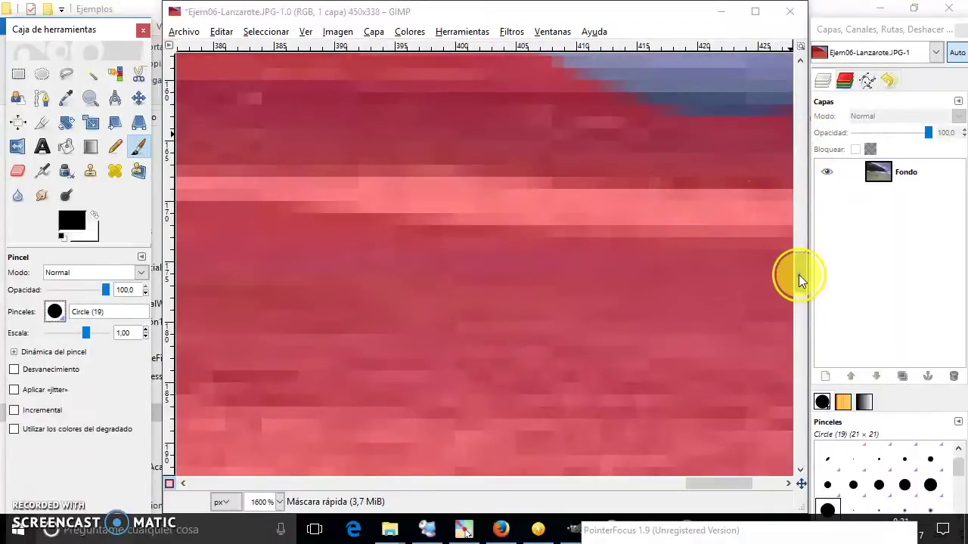
pyautogui.scroll(4, 798, 275)
pyautogui.click(575, 484)
pyautogui.moveTo(626, 488); pyautogui.dragTo(734, 484)
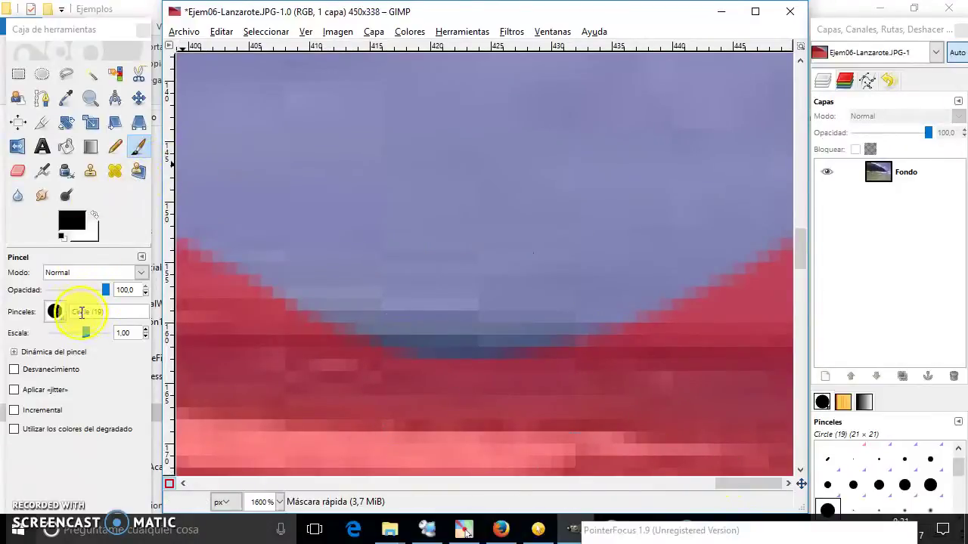
# - With the Circle (05) brush, unmask sky above the horizon and re-mask the horizon band
pyautogui.click(57, 316)
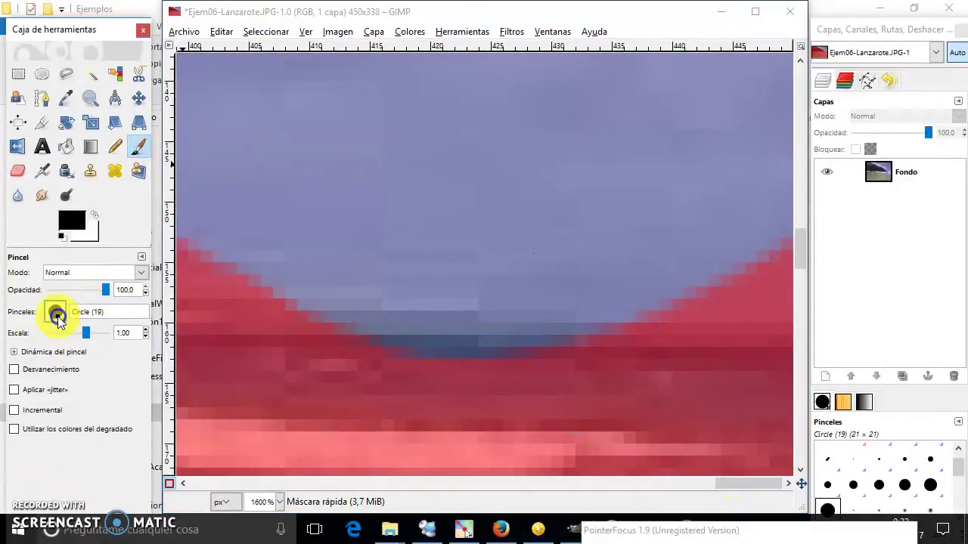
pyautogui.click(58, 316)
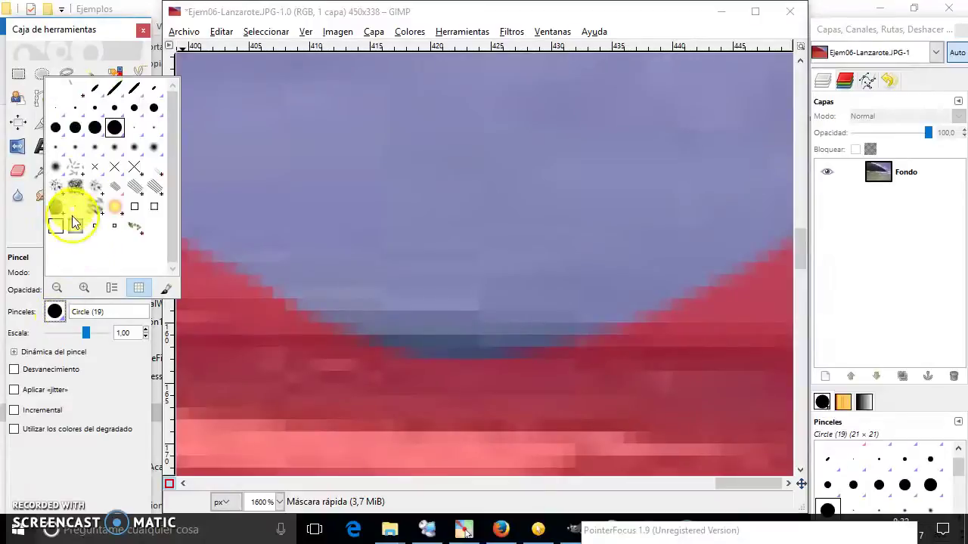
pyautogui.doubleClick(94, 107)
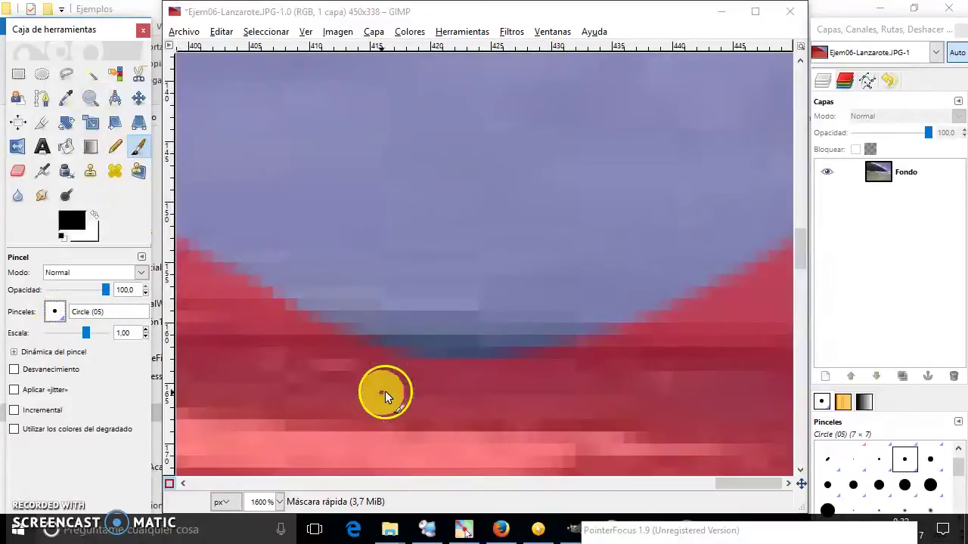
pyautogui.click(94, 215)
pyautogui.moveTo(364, 354)
pyautogui.mouseDown()
pyautogui.moveTo(425, 361)
pyautogui.moveTo(363, 371)
pyautogui.moveTo(563, 372)
pyautogui.mouseUp()
pyautogui.click(96, 214)
pyautogui.moveTo(642, 375)
pyautogui.mouseDown()
pyautogui.moveTo(356, 363)
pyautogui.moveTo(545, 361)
pyautogui.mouseUp()
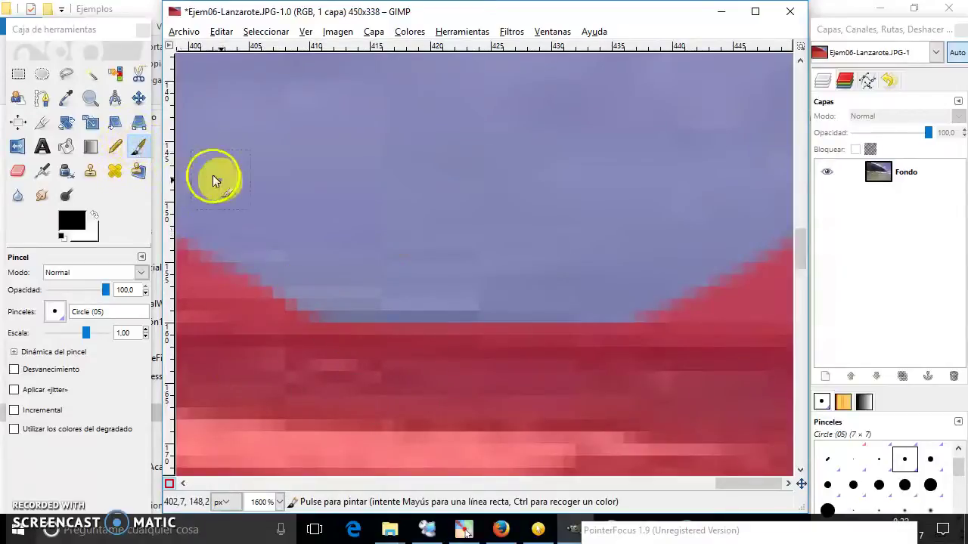
# - Pan to the cliff edge and mask a patch of sky near the cliff
pyautogui.rightClick(298, 218)
pyautogui.click(480, 250)
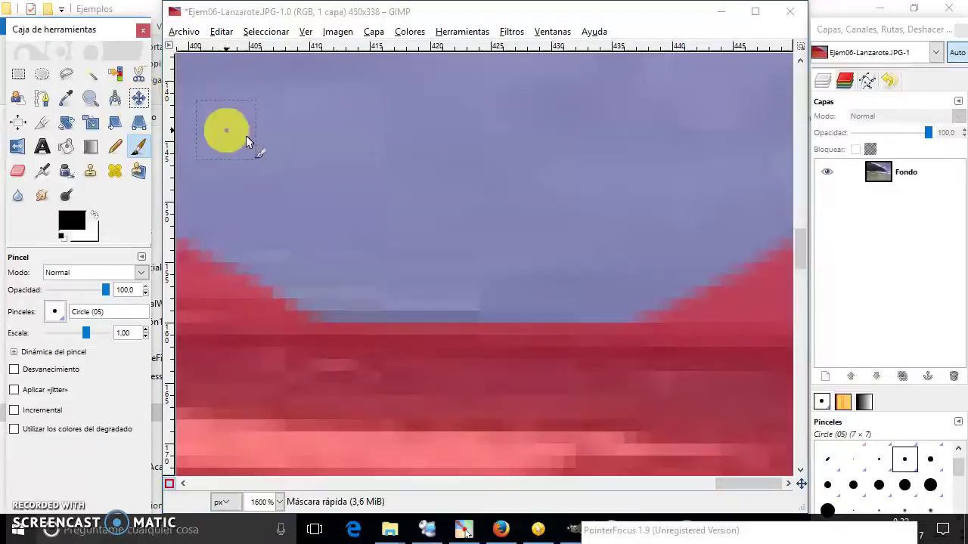
pyautogui.click(139, 98)
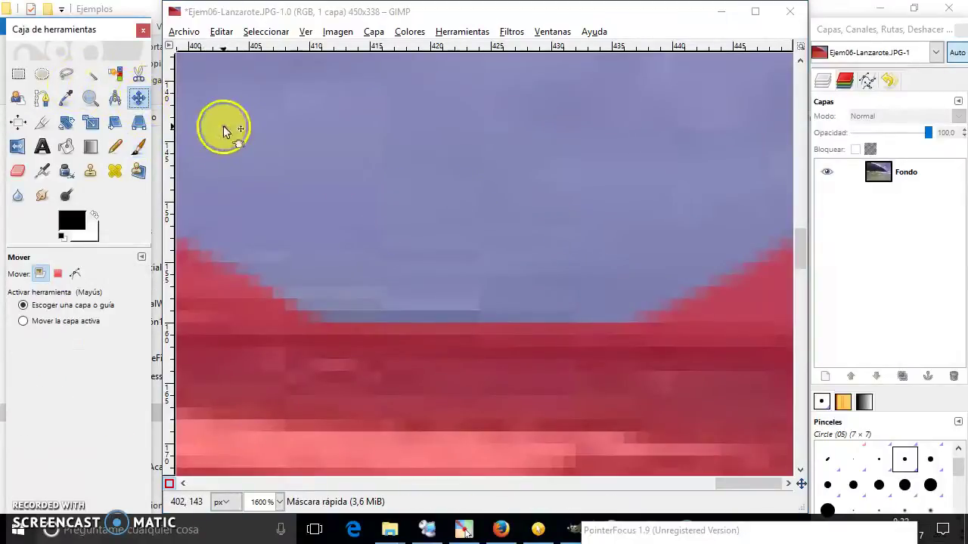
pyautogui.click(681, 487)
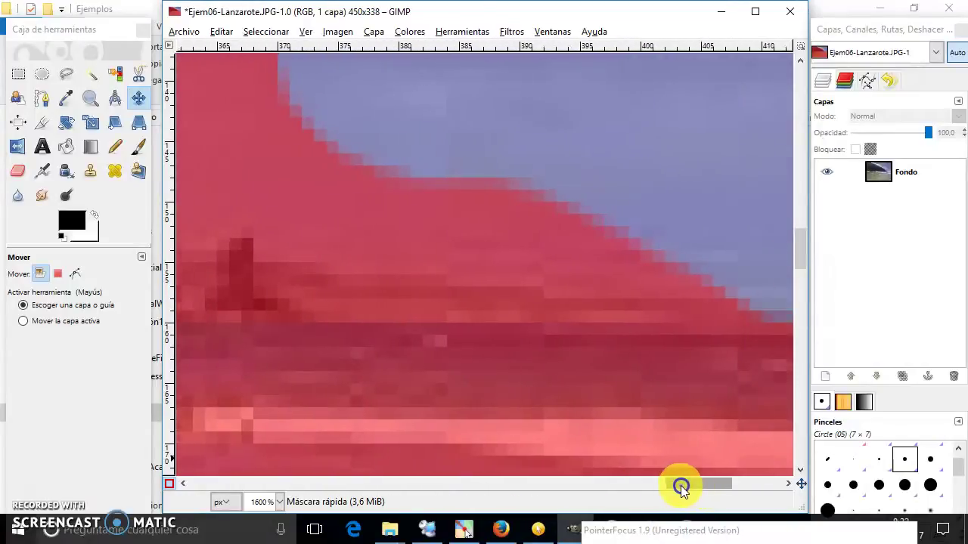
pyautogui.moveTo(681, 487); pyautogui.dragTo(683, 487)
pyautogui.click(202, 193)
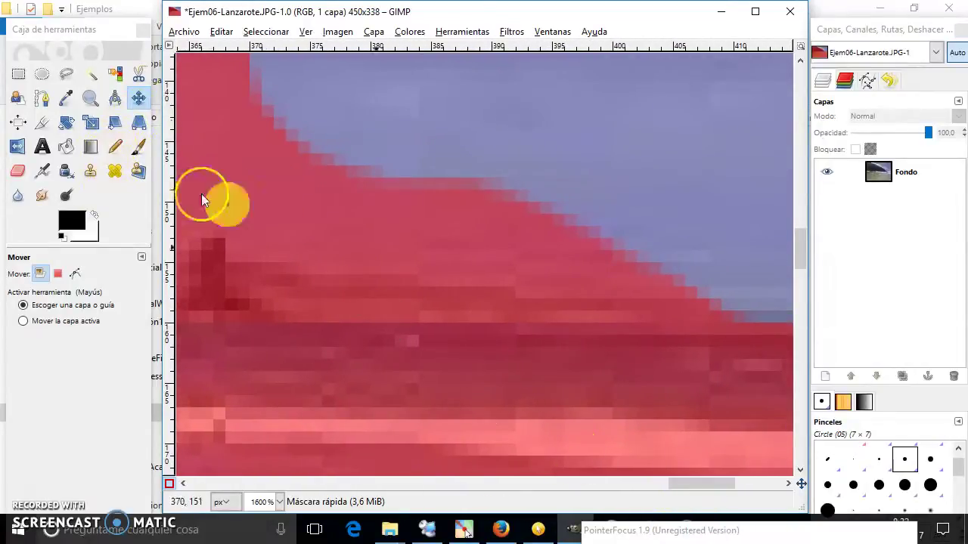
pyautogui.click(139, 146)
pyautogui.moveTo(719, 278)
pyautogui.mouseDown()
pyautogui.moveTo(619, 257)
pyautogui.moveTo(346, 238)
pyautogui.moveTo(371, 247)
pyautogui.moveTo(335, 220)
pyautogui.moveTo(259, 222)
pyautogui.moveTo(252, 242)
pyautogui.moveTo(283, 170)
pyautogui.moveTo(350, 162)
pyautogui.mouseUp()
# - Paint white to unmask the remaining sky around the cliff top, base and tip
pyautogui.click(95, 215)
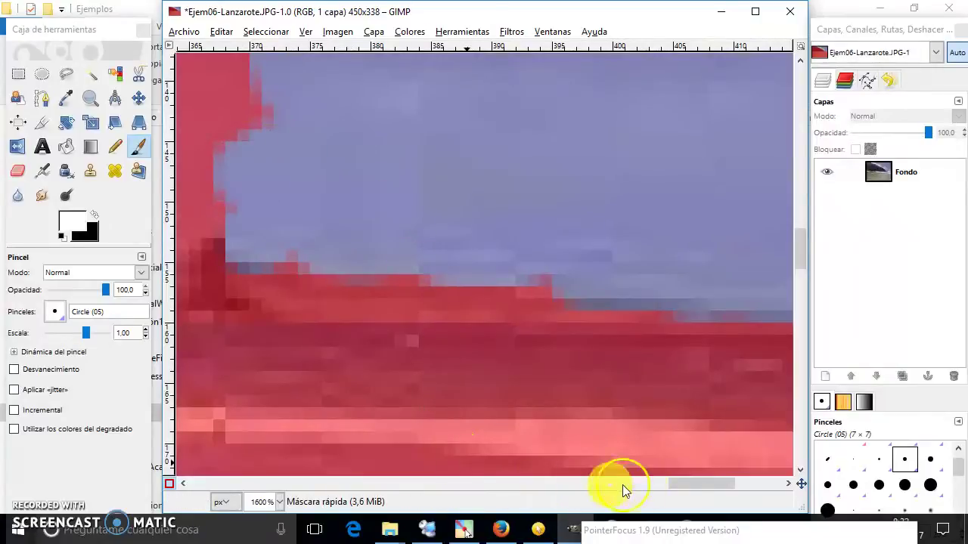
pyautogui.moveTo(688, 487); pyautogui.dragTo(648, 489)
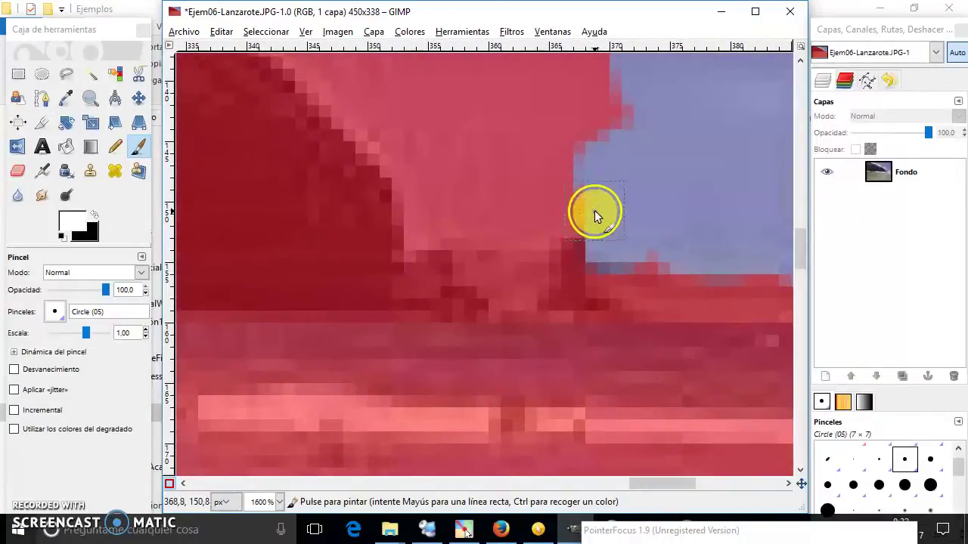
pyautogui.click(532, 210)
pyautogui.moveTo(536, 212)
pyautogui.mouseDown()
pyautogui.moveTo(431, 211)
pyautogui.moveTo(428, 220)
pyautogui.moveTo(432, 156)
pyautogui.moveTo(654, 90)
pyautogui.moveTo(467, 167)
pyautogui.mouseUp()
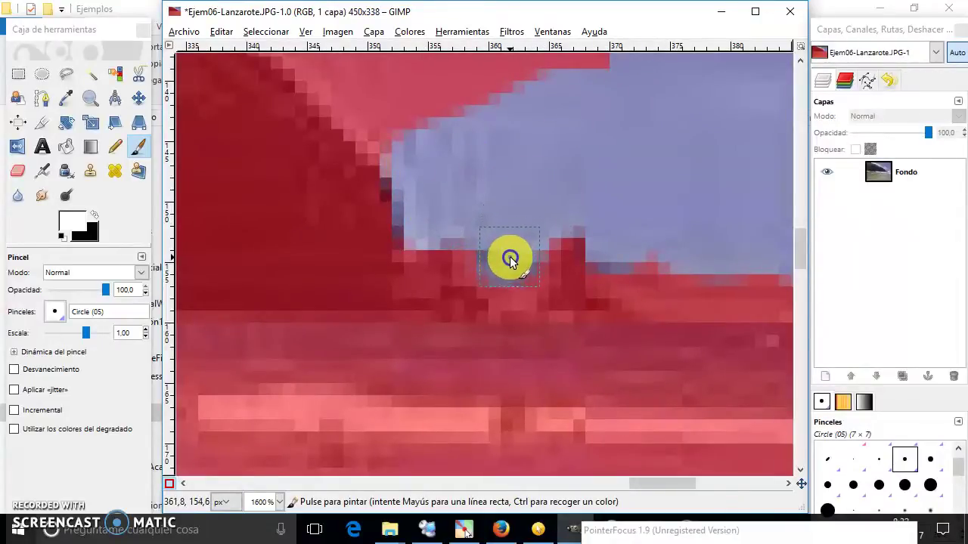
pyautogui.moveTo(509, 272); pyautogui.dragTo(511, 281)
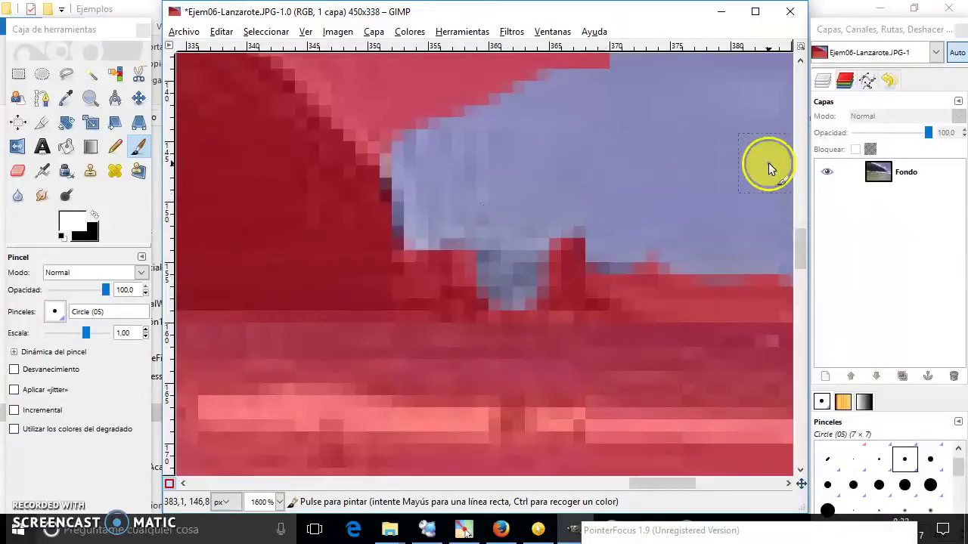
pyautogui.scroll(3, 768, 163)
pyautogui.moveTo(562, 271)
pyautogui.mouseDown()
pyautogui.moveTo(503, 269)
pyautogui.moveTo(485, 253)
pyautogui.moveTo(404, 259)
pyautogui.moveTo(393, 314)
pyautogui.mouseUp()
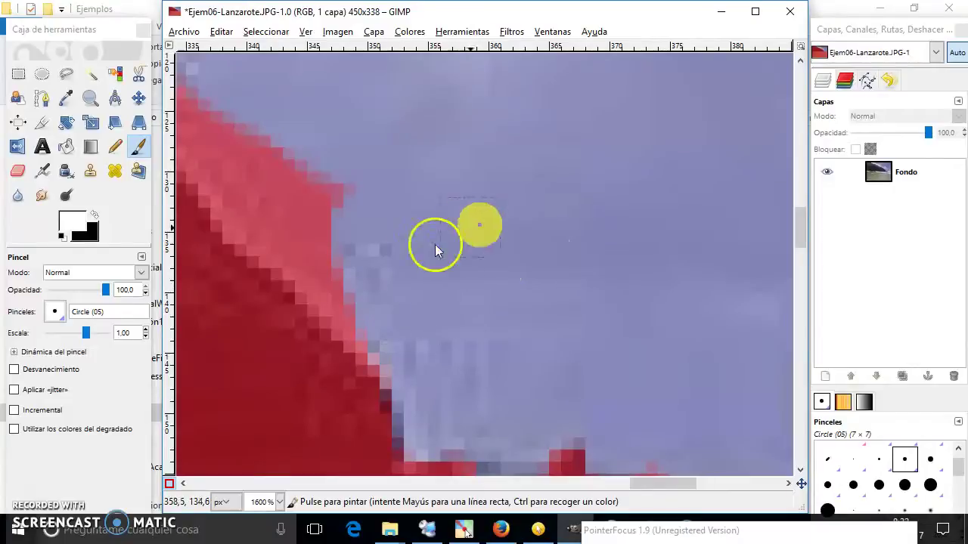
pyautogui.keyDown('ctrl'); pyautogui.scroll(-4, 530, 195); pyautogui.keyUp('ctrl')
pyautogui.keyDown('ctrl'); pyautogui.scroll(-2, 530, 193); pyautogui.keyUp('ctrl')
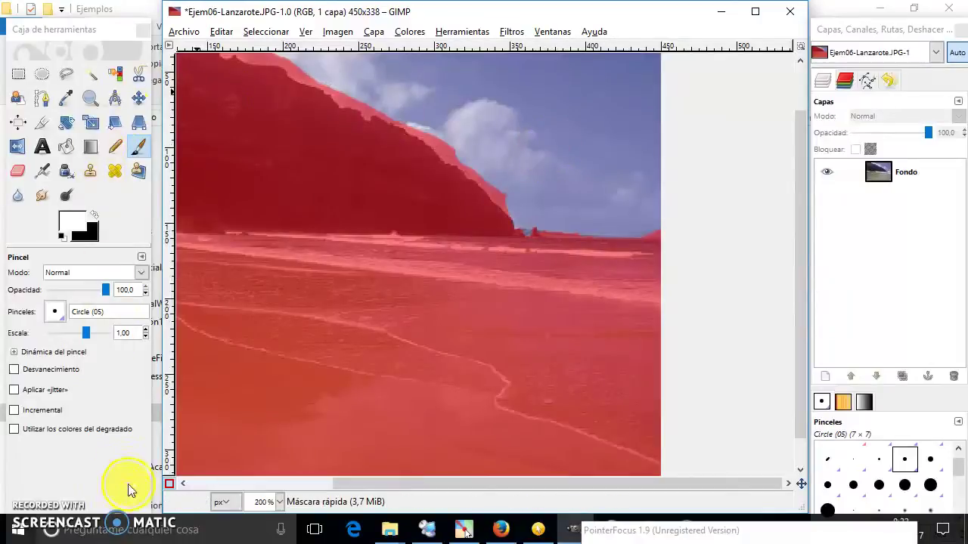
# - Convert the quick mask to a sky selection and clear it to black
pyautogui.click(165, 488)
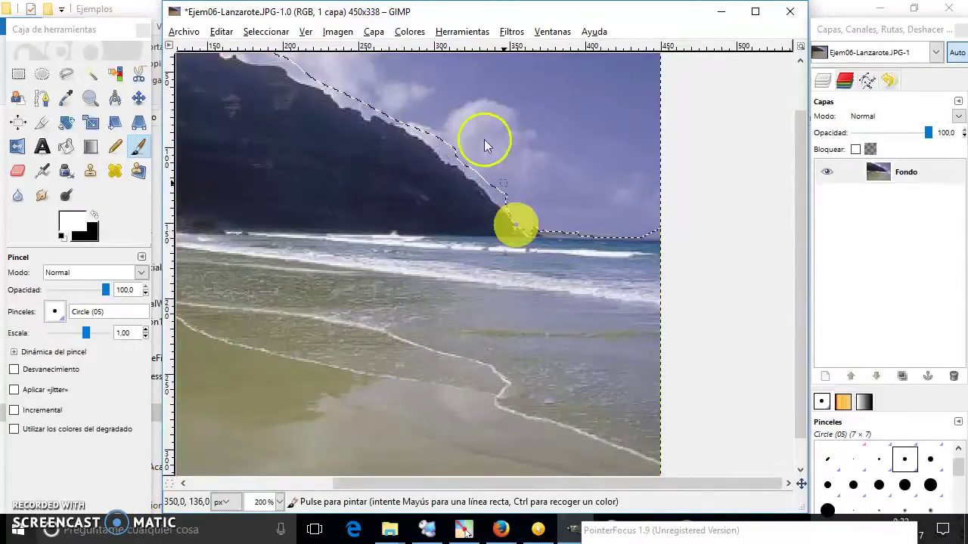
pyautogui.press('Delete')
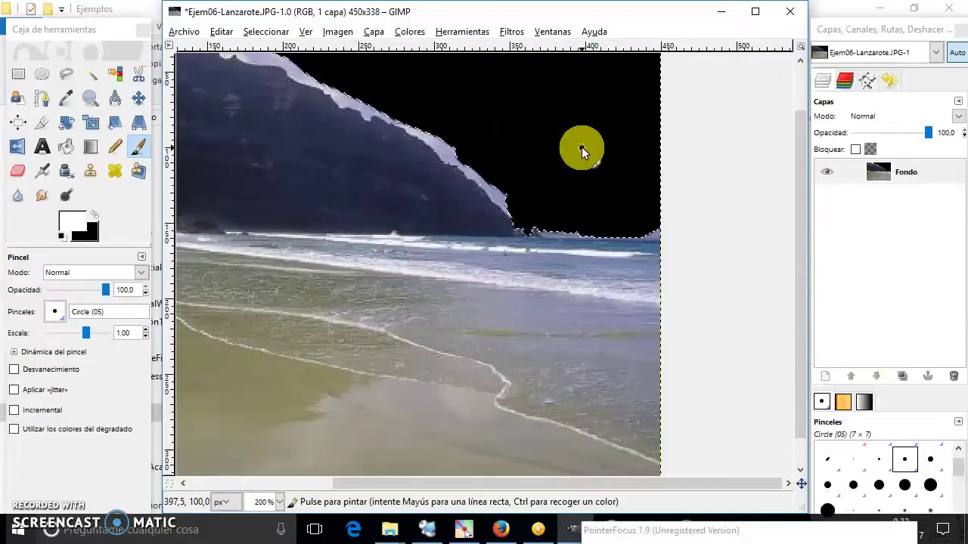
pyautogui.click(95, 214)
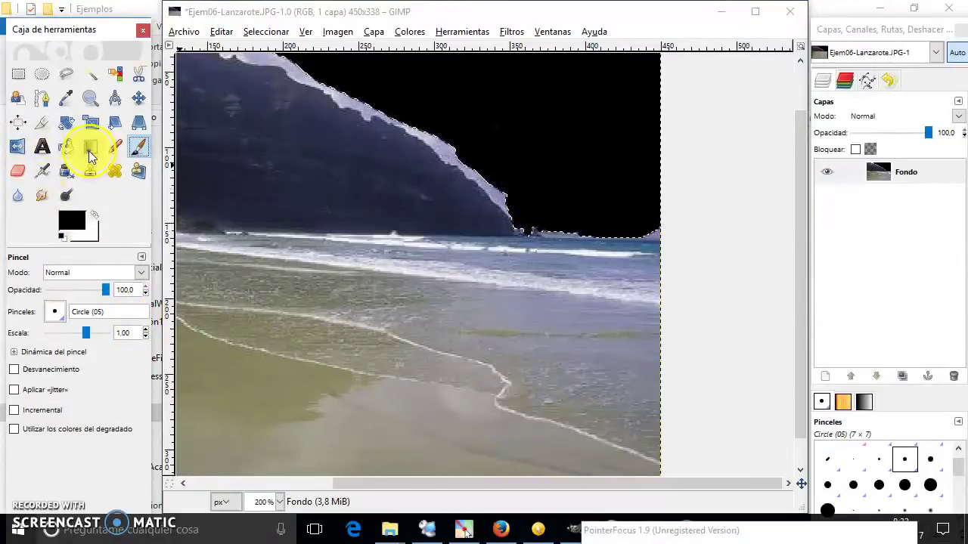
# - Bucket-fill the sky selection with the Rain pattern
pyautogui.click(68, 147)
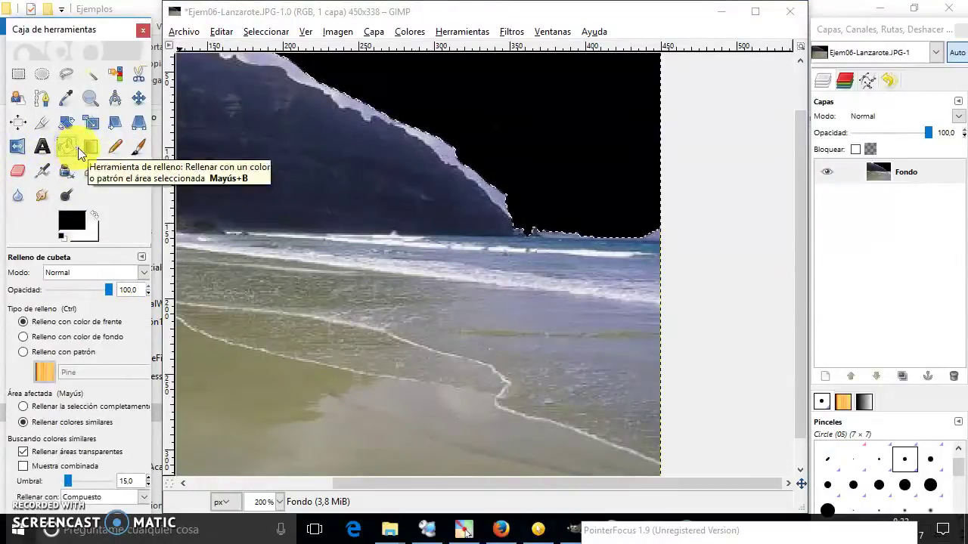
pyautogui.click(43, 352)
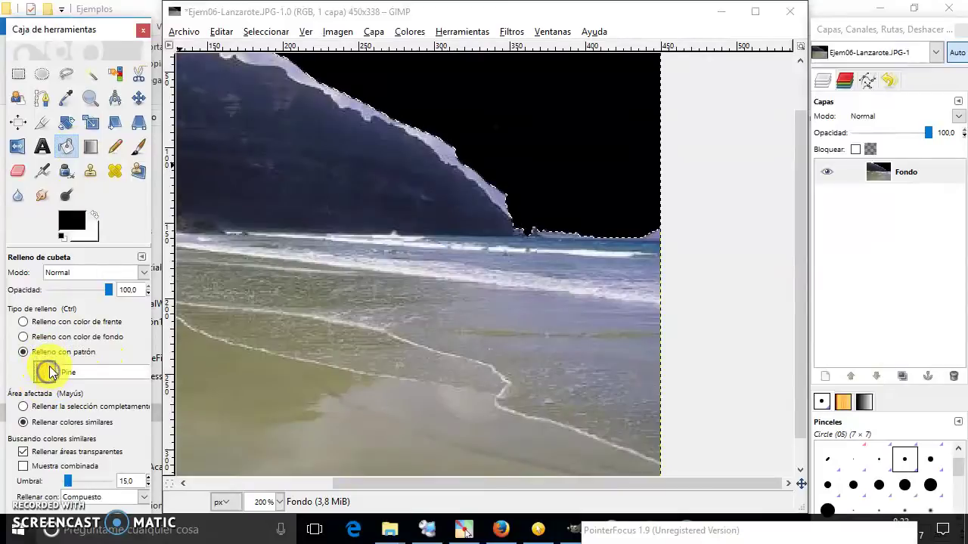
pyautogui.click(46, 371)
pyautogui.click(124, 271)
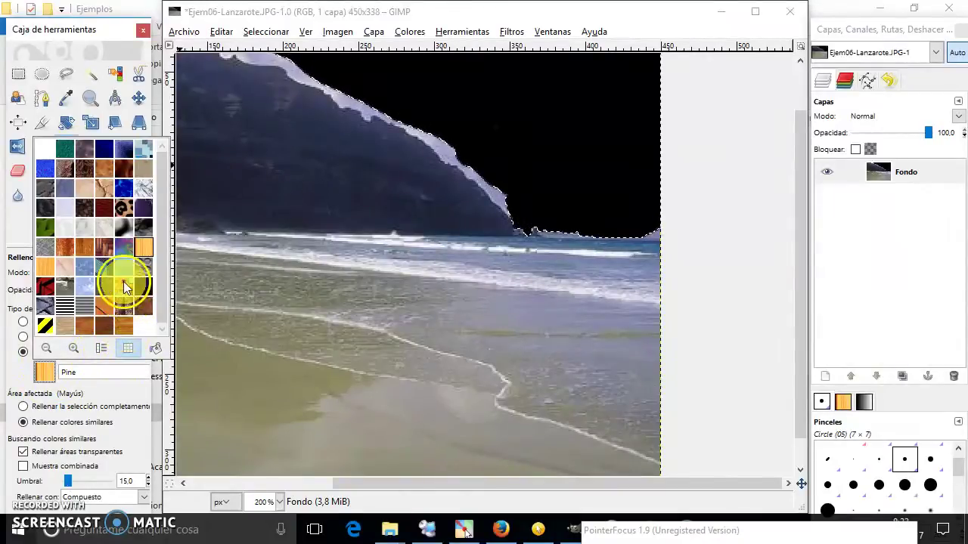
pyautogui.click(560, 106)
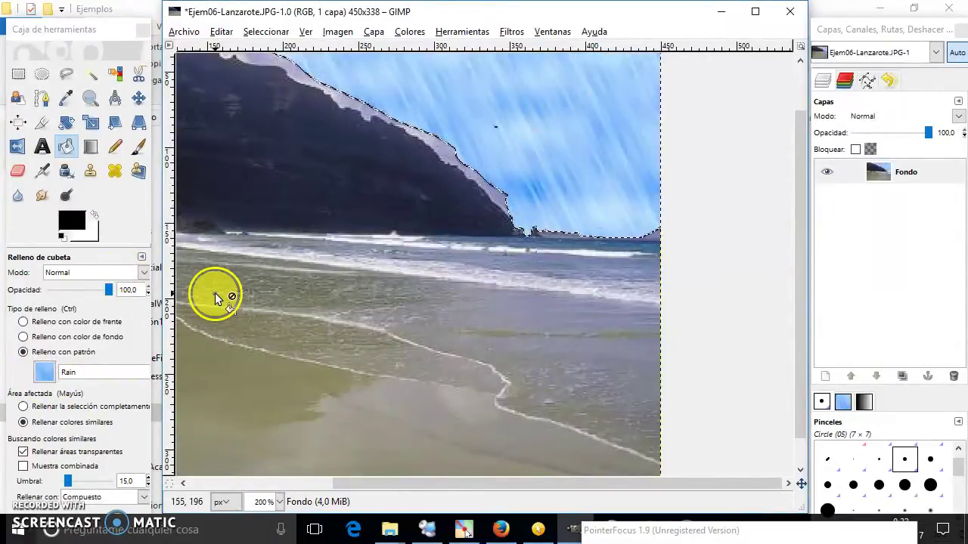
# - Refill the sky with the Blue Squares pattern instead, undoing the earlier fill
pyautogui.click(48, 373)
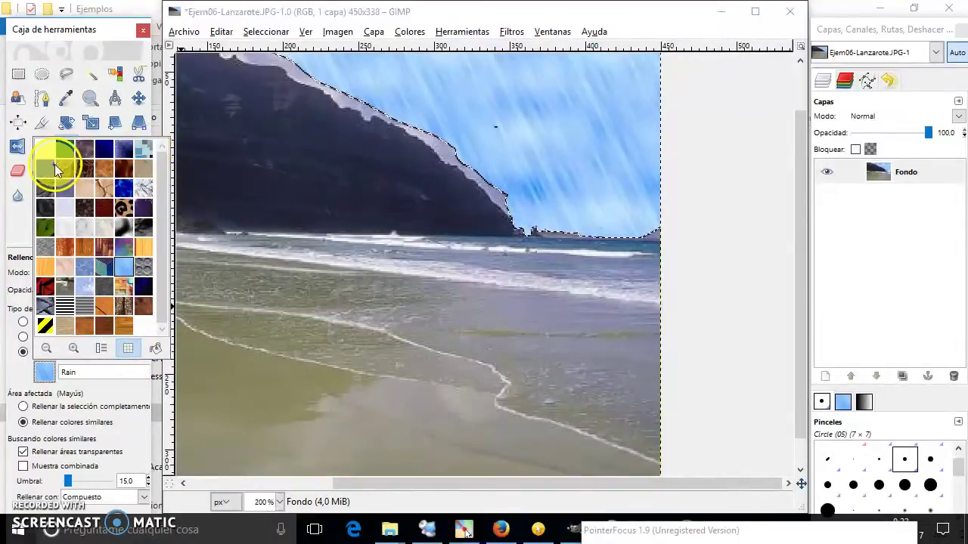
pyautogui.click(144, 150)
pyautogui.click(529, 109)
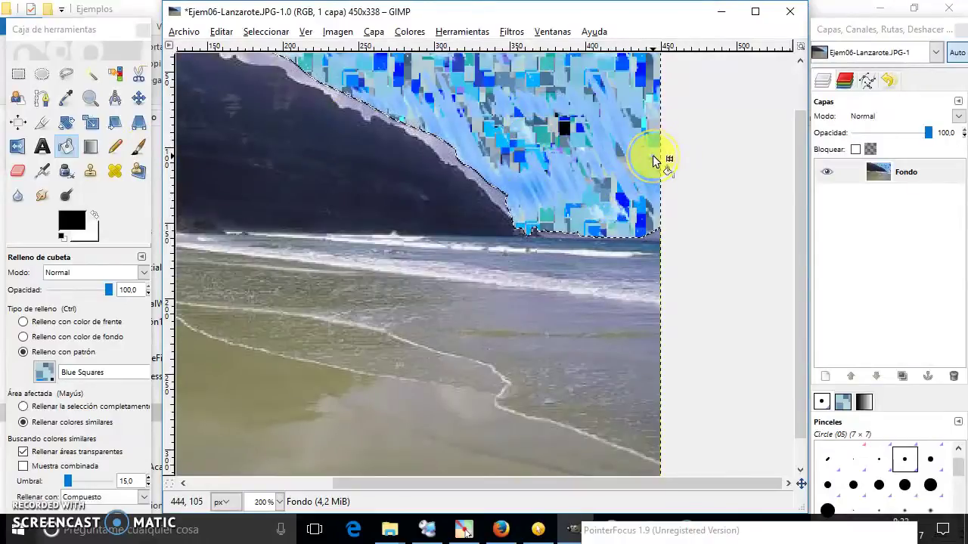
pyautogui.hotkey('ctrl', 'z')
pyautogui.hotkey('ctrl', 'z')
pyautogui.click(573, 125)
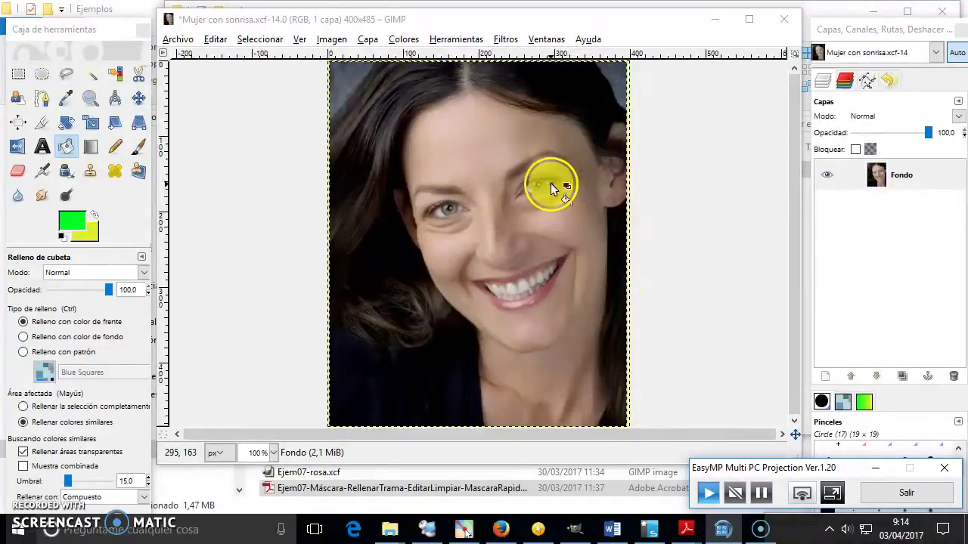
# - Zoom in on the eye and add a transparent layer named OjosAzules above Fondo
pyautogui.scroll(1, 550, 186)
pyautogui.scroll(1, 550, 186)
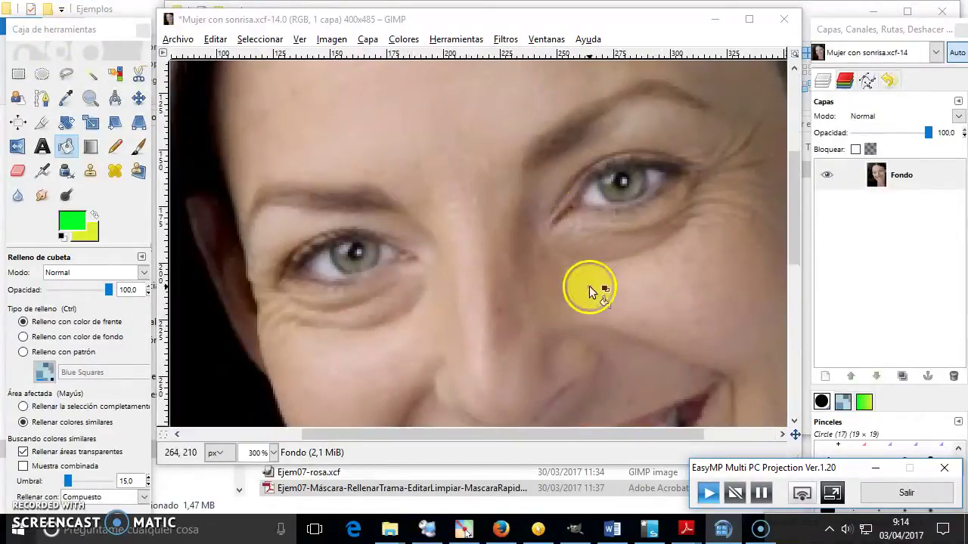
pyautogui.moveTo(632, 438); pyautogui.dragTo(696, 435)
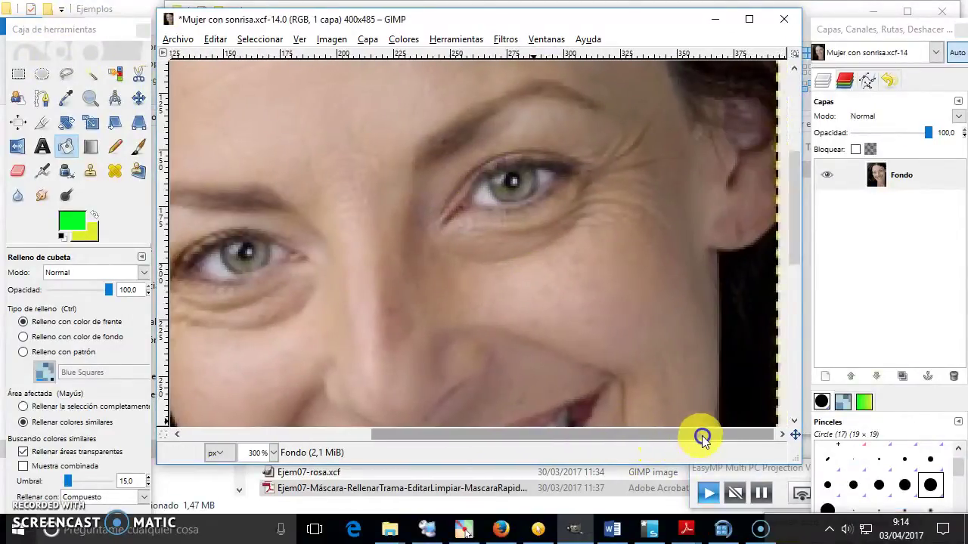
pyautogui.moveTo(801, 198); pyautogui.dragTo(795, 183)
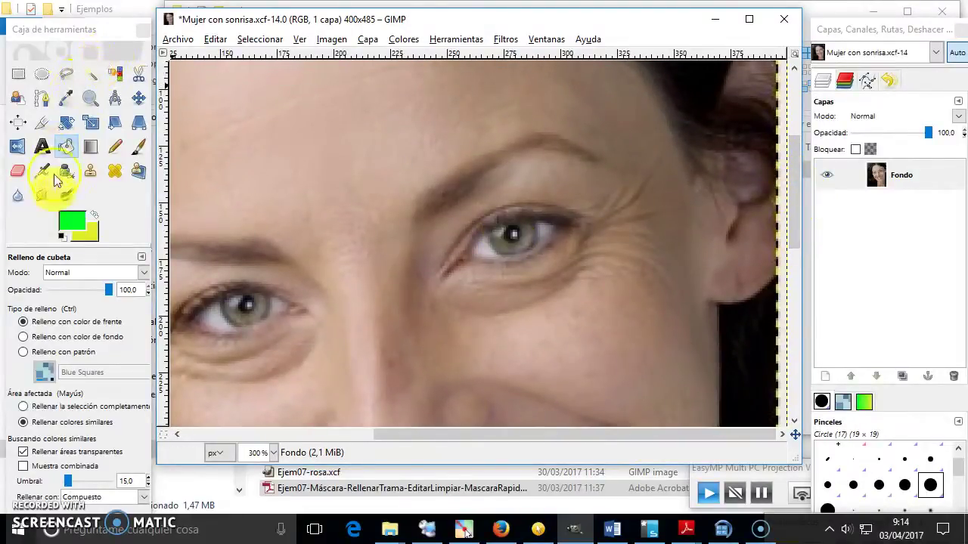
pyautogui.click(43, 76)
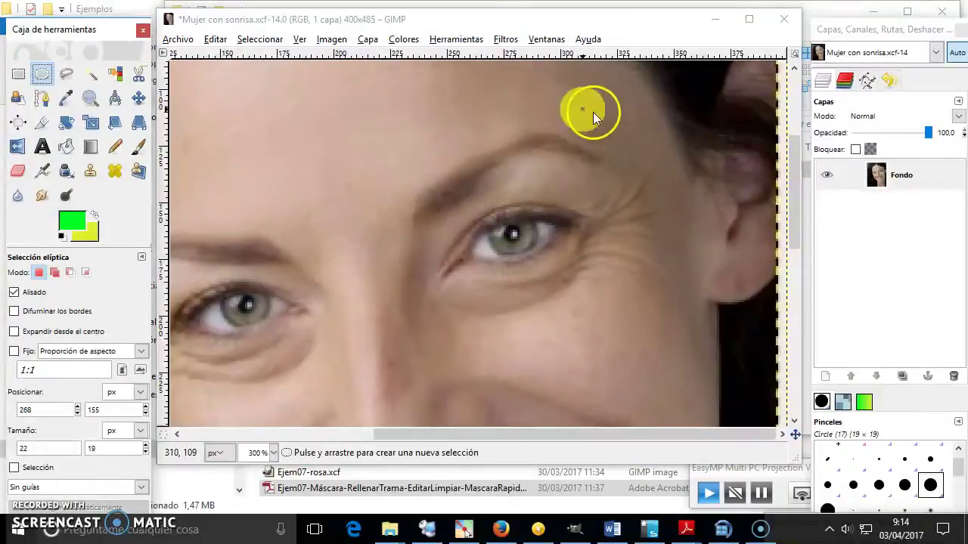
pyautogui.click(365, 39)
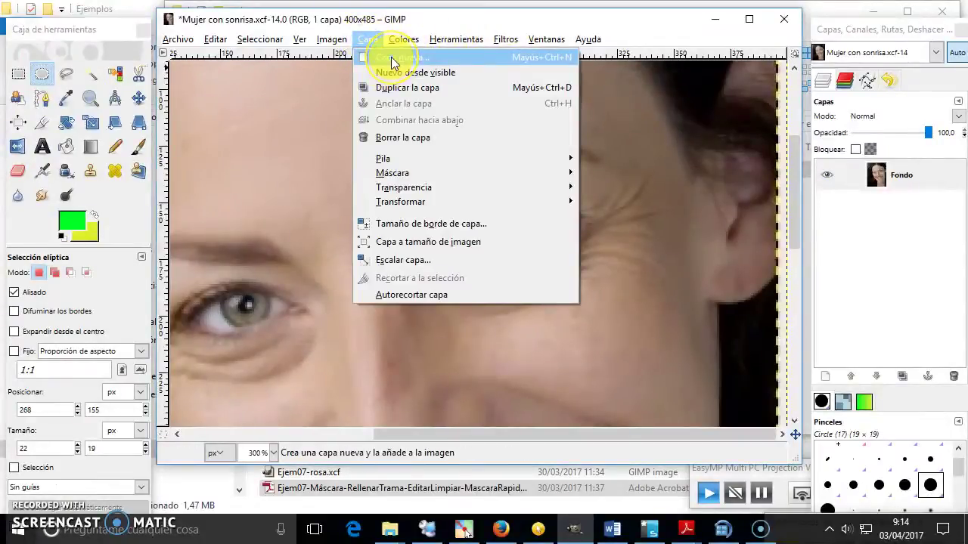
pyautogui.click(391, 57)
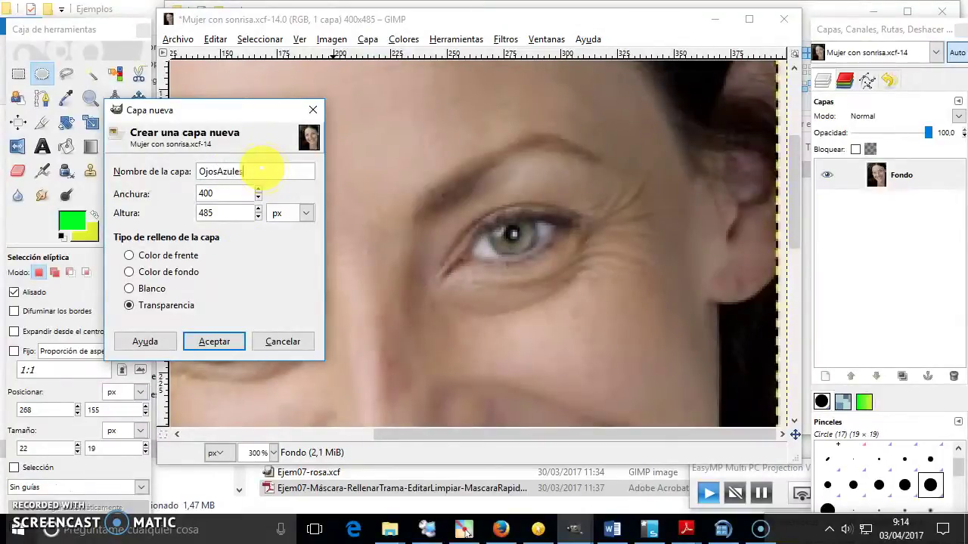
pyautogui.click(214, 341)
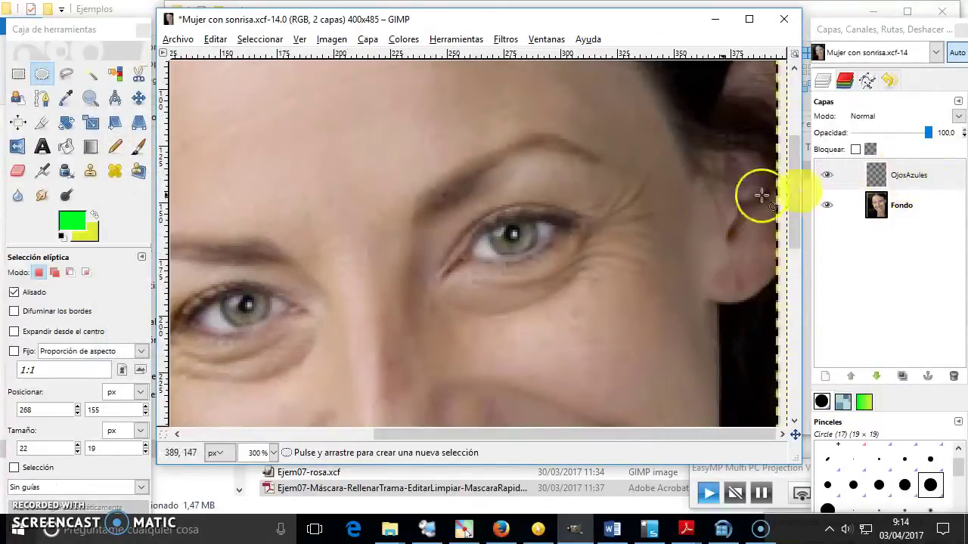
# - Draw an elliptical selection around the right iris and resize it to fit
pyautogui.click(41, 74)
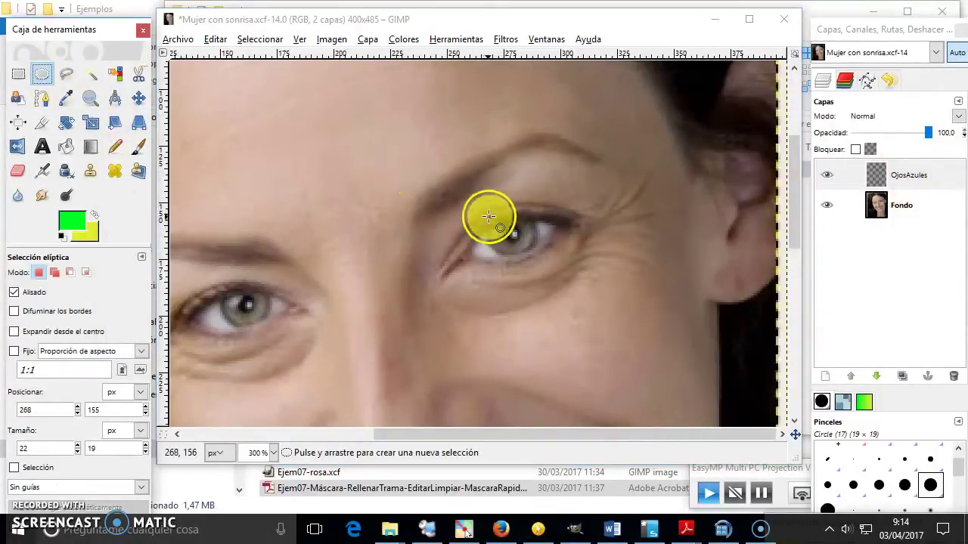
pyautogui.moveTo(486, 217); pyautogui.dragTo(523, 247)
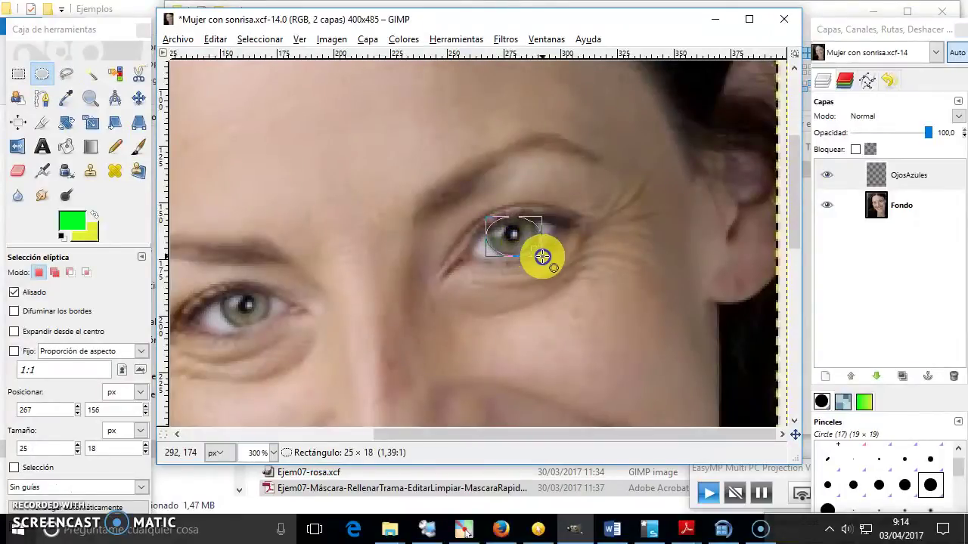
pyautogui.moveTo(536, 253); pyautogui.dragTo(541, 258)
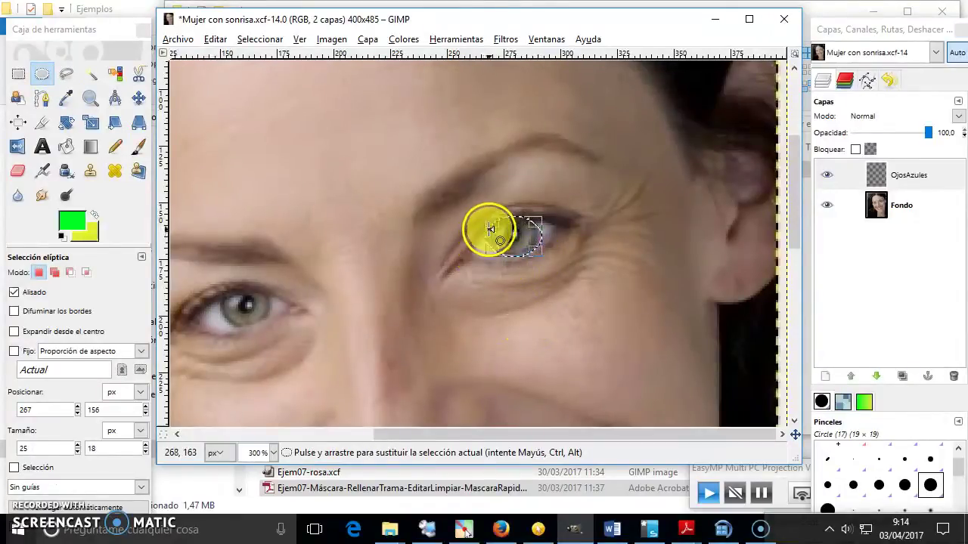
pyautogui.moveTo(492, 225); pyautogui.dragTo(493, 224)
pyautogui.moveTo(538, 252); pyautogui.dragTo(535, 253)
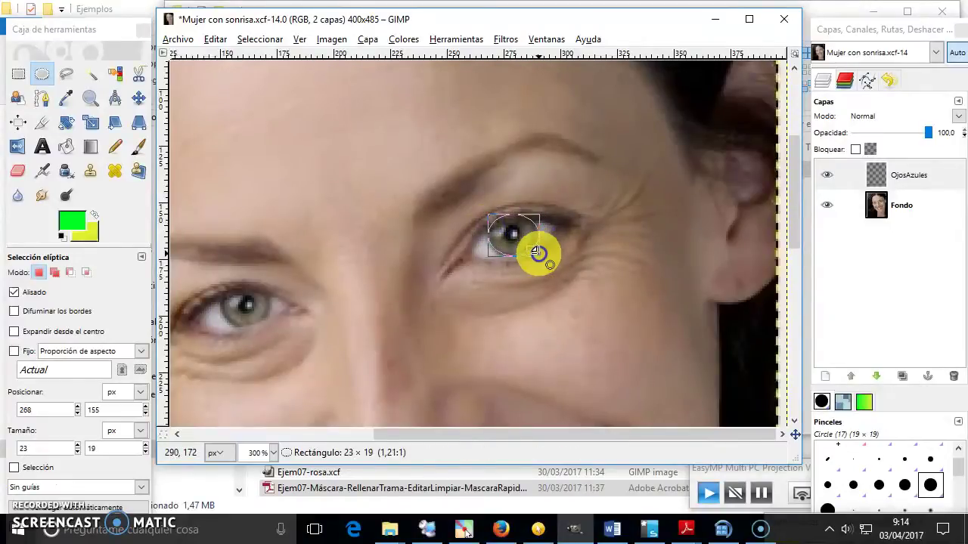
# - Enlarge the iris selection at its upper-left edge with a freehand outline
pyautogui.click(68, 75)
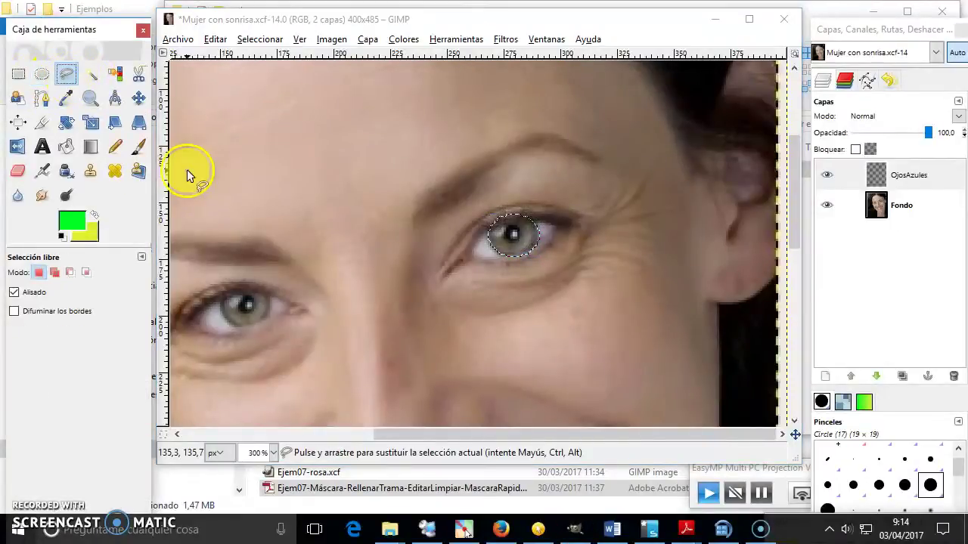
pyautogui.keyDown('shift'); pyautogui.click(486, 226); pyautogui.keyUp('shift')
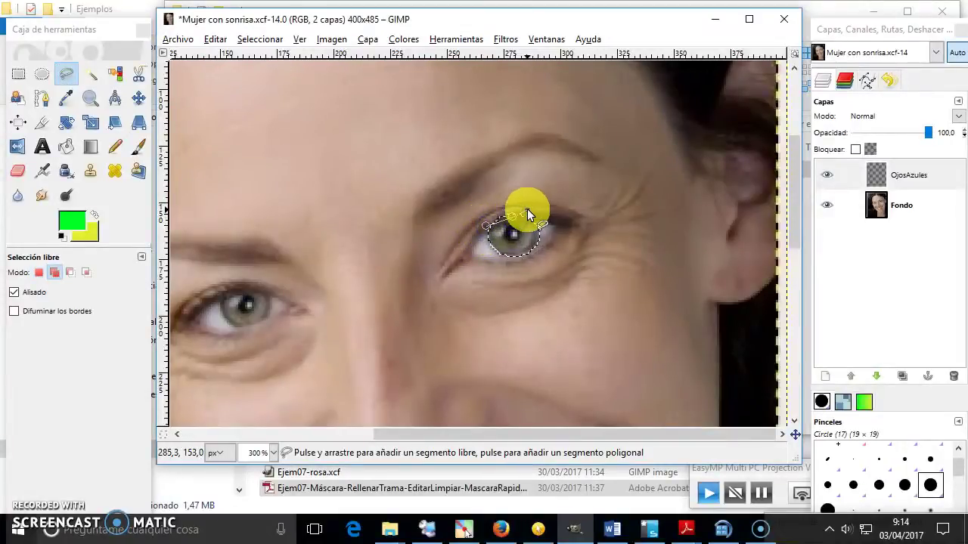
pyautogui.click(526, 209)
pyautogui.click(484, 225)
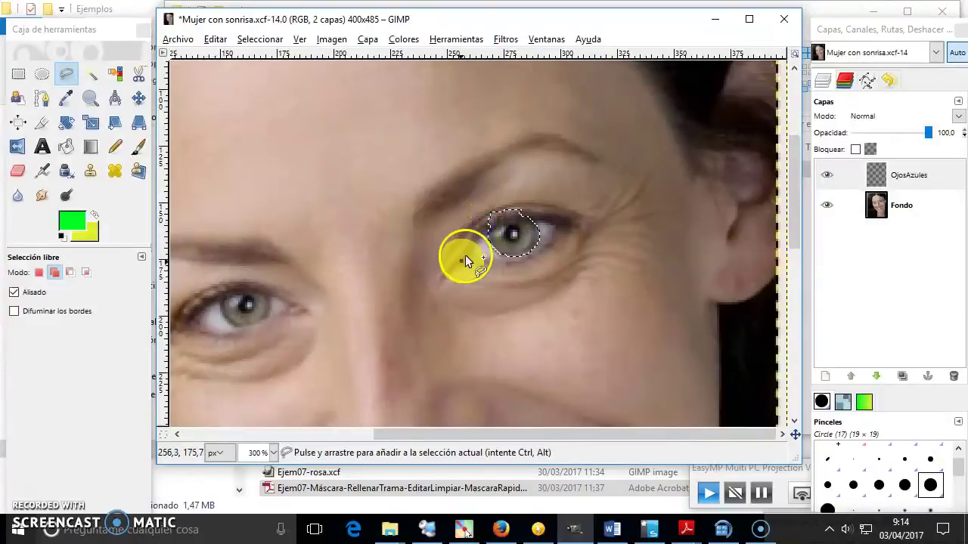
# - Cut slices off the left side of the iris selection with subtracting freehand outlines
pyautogui.press('ctrl')
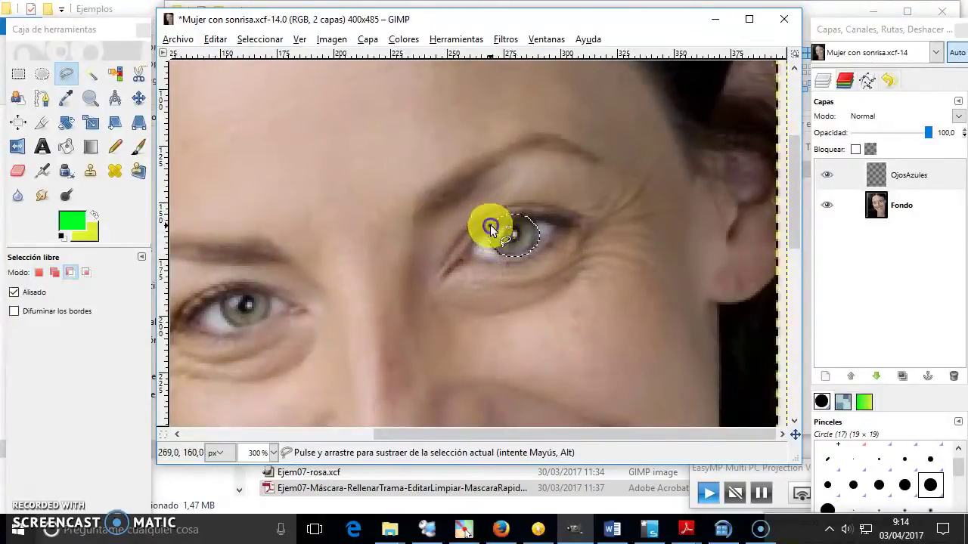
pyautogui.click(490, 229)
pyautogui.click(526, 208)
pyautogui.click(489, 222)
pyautogui.click(498, 220)
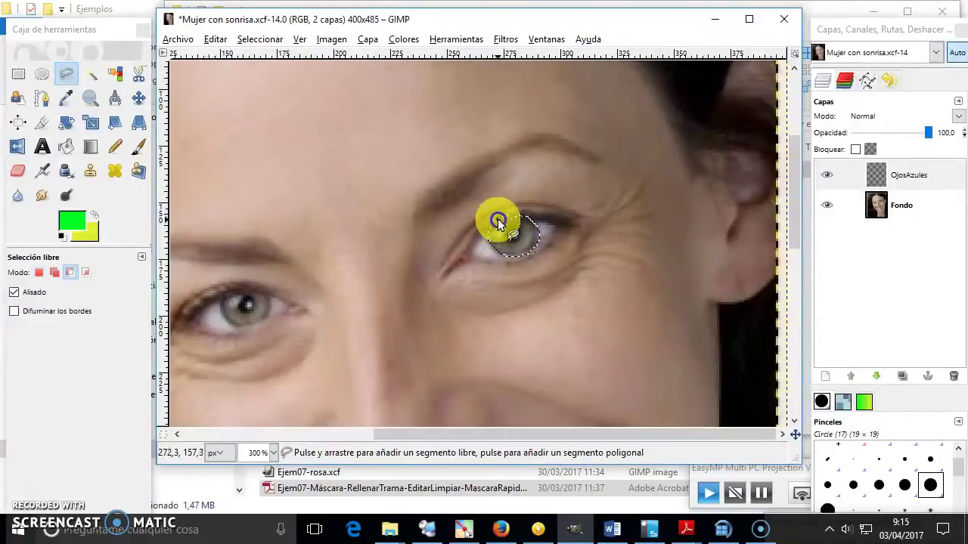
pyautogui.click(505, 212)
pyautogui.click(488, 227)
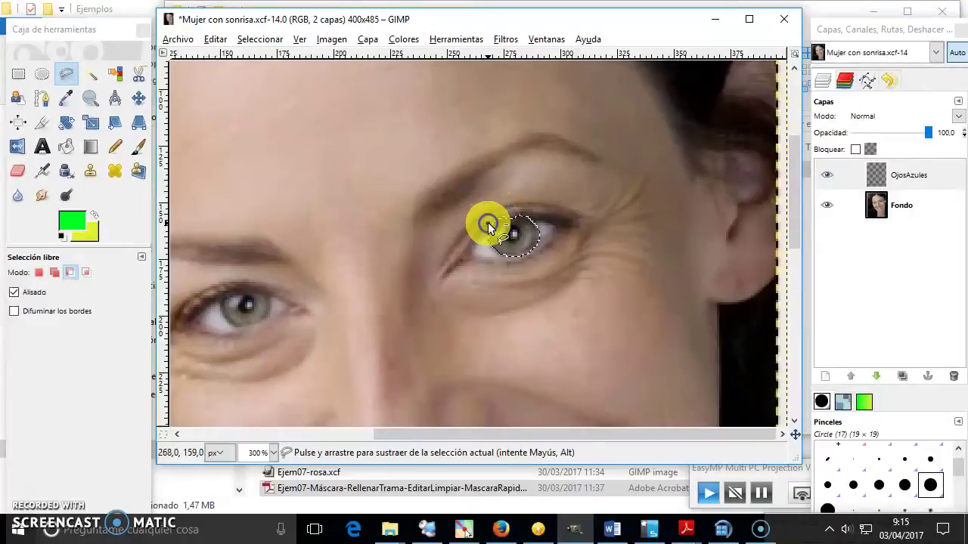
# - Refine the selection's left corner and lower-left edge to follow the iris outline
pyautogui.click(486, 227)
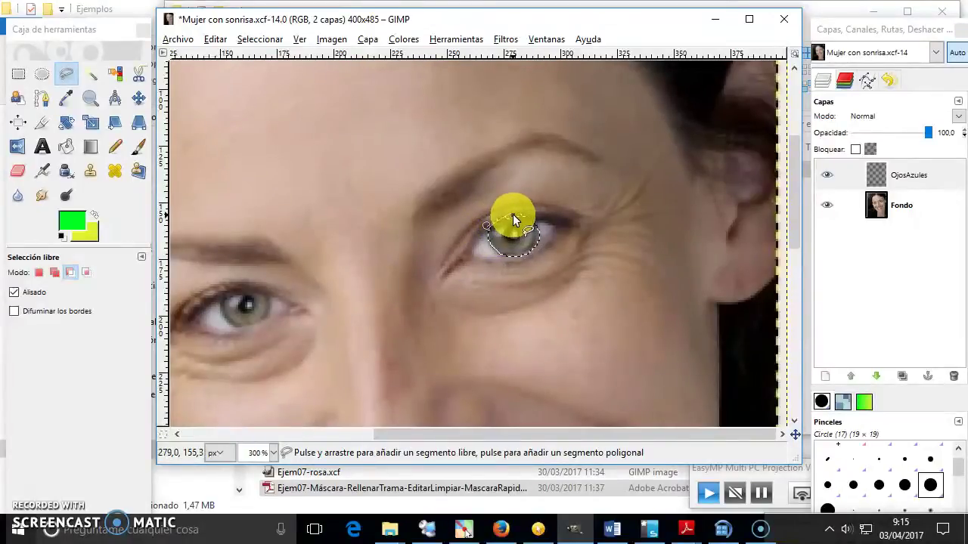
pyautogui.click(488, 227)
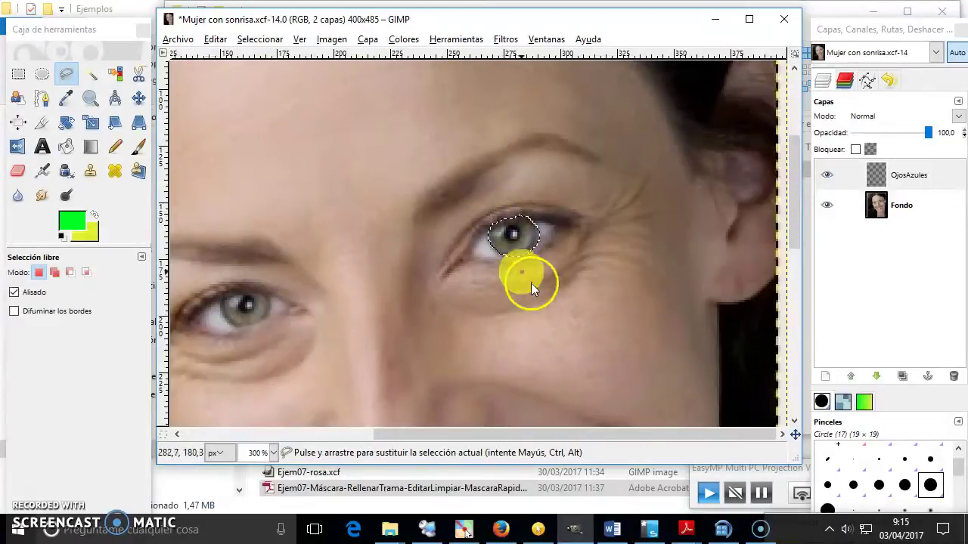
pyautogui.keyDown('ctrl'); pyautogui.click(499, 256); pyautogui.keyUp('ctrl')
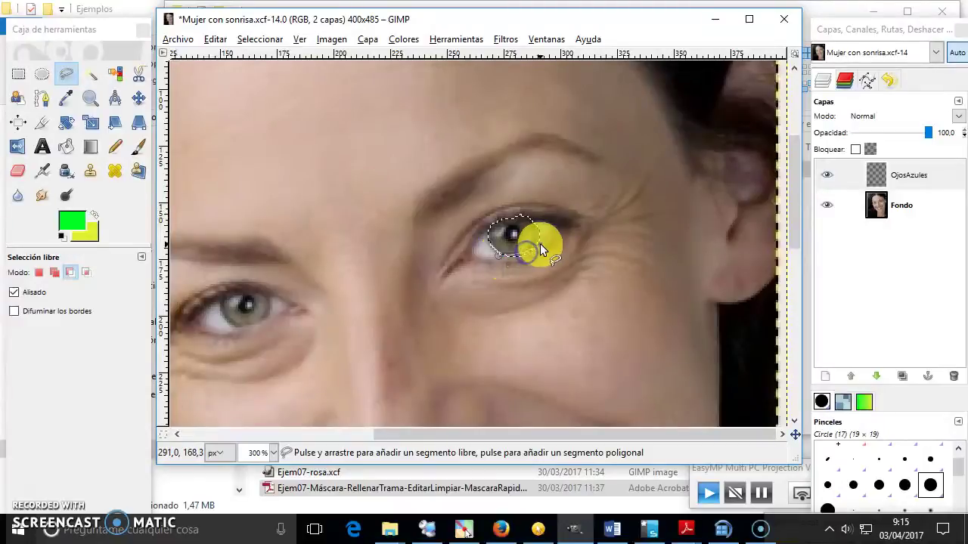
pyautogui.click(550, 254)
pyautogui.click(501, 268)
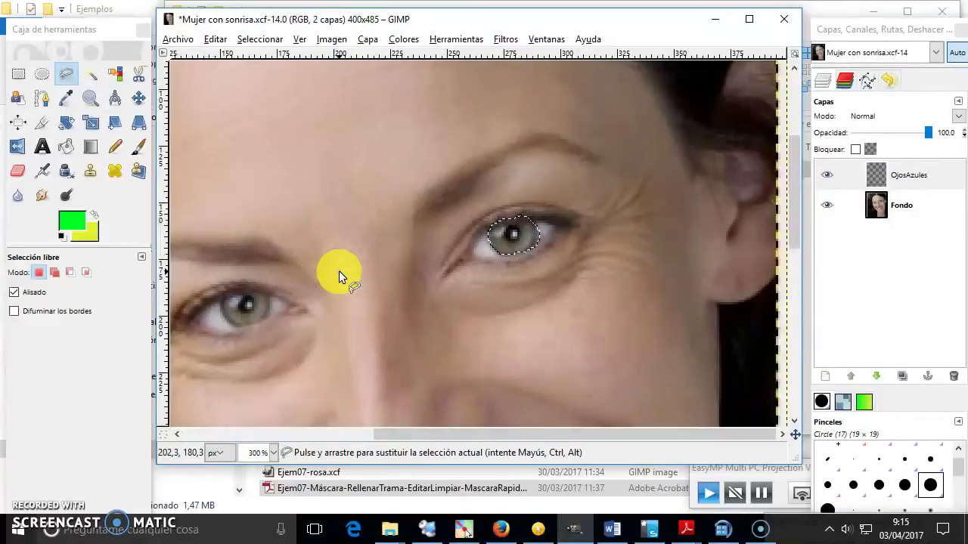
pyautogui.click(239, 191)
# - Set the foreground colour to sky blue 00a2d7 and bucket-fill the iris selection
pyautogui.click(76, 225)
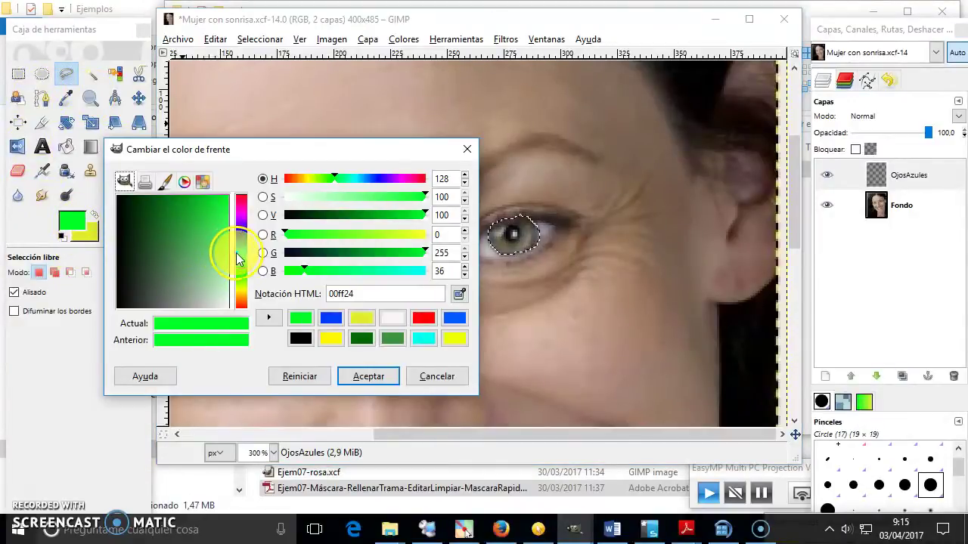
pyautogui.click(240, 250)
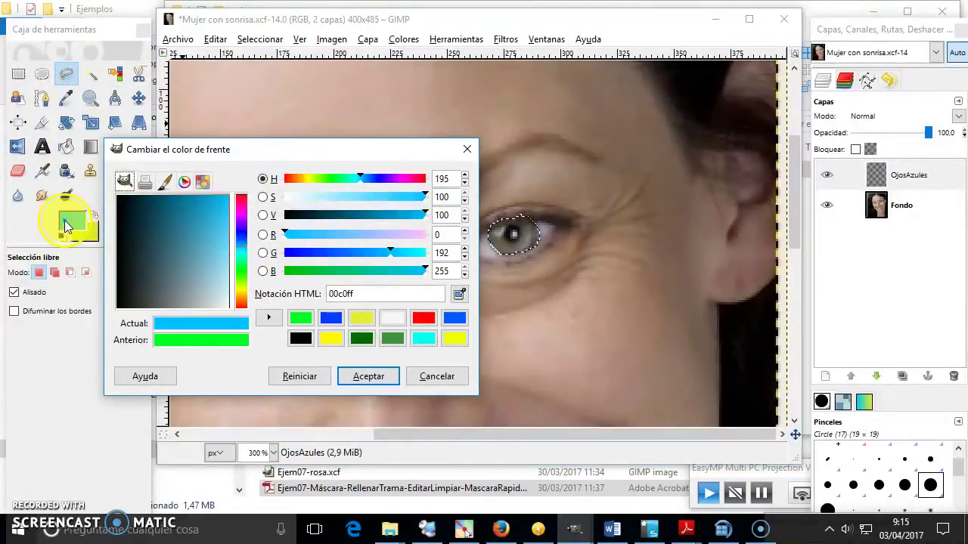
pyautogui.moveTo(198, 252); pyautogui.dragTo(217, 201)
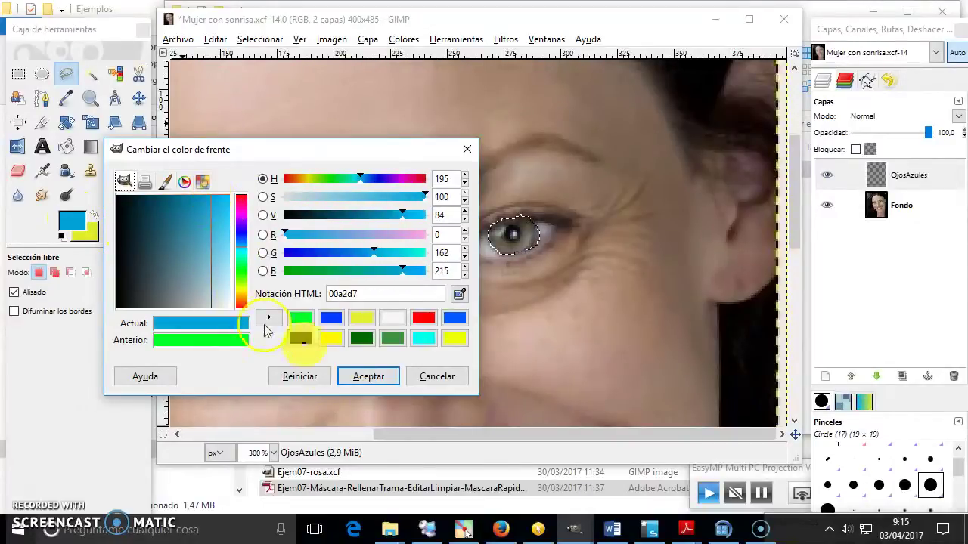
pyautogui.click(369, 375)
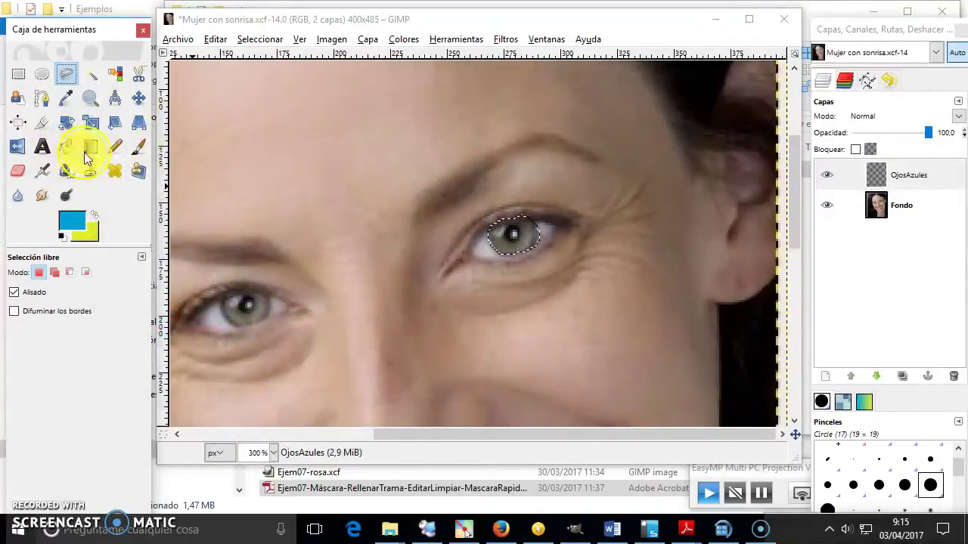
pyautogui.click(66, 145)
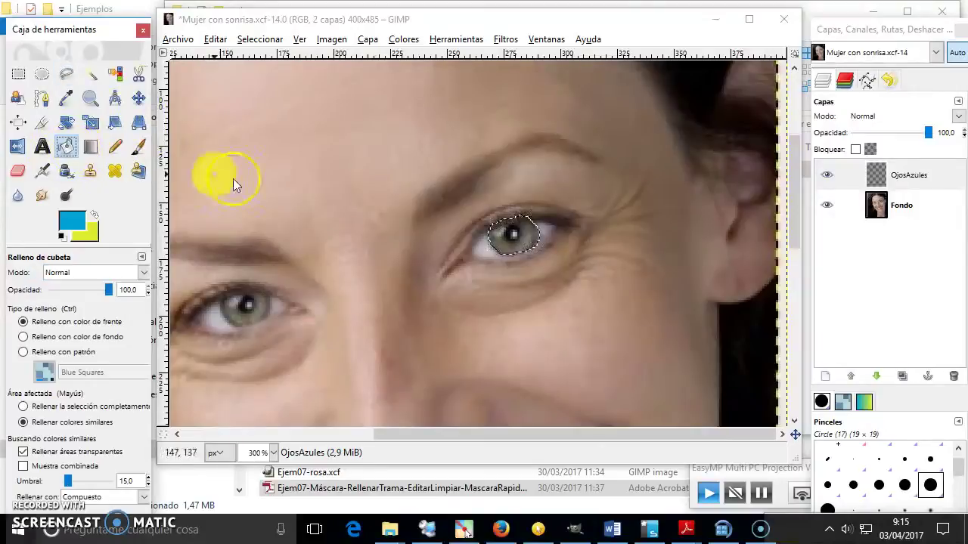
pyautogui.click(500, 231)
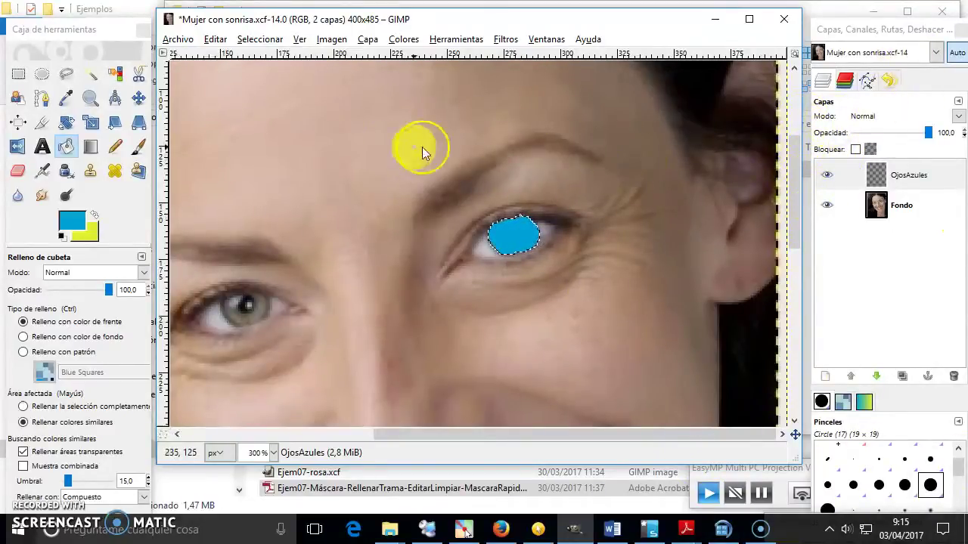
# - Set the OjosAzules layer's blend mode to Solapar for a natural blue eye
pyautogui.click(959, 121)
pyautogui.click(954, 121)
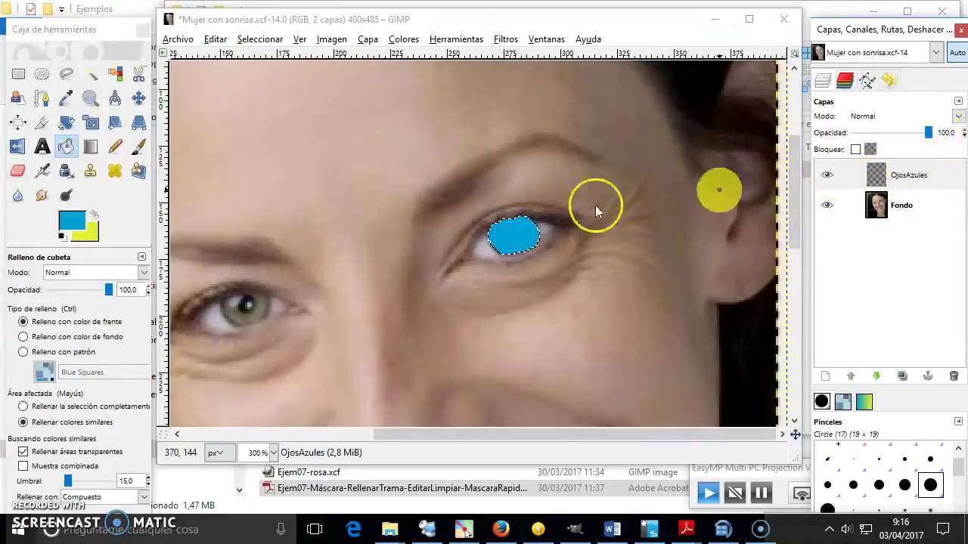
pyautogui.click(728, 264)
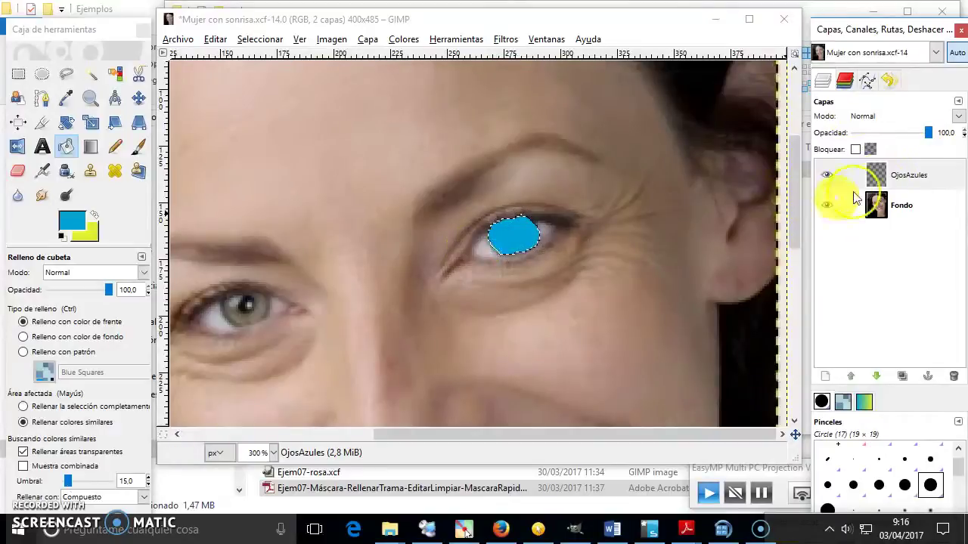
pyautogui.click(958, 117)
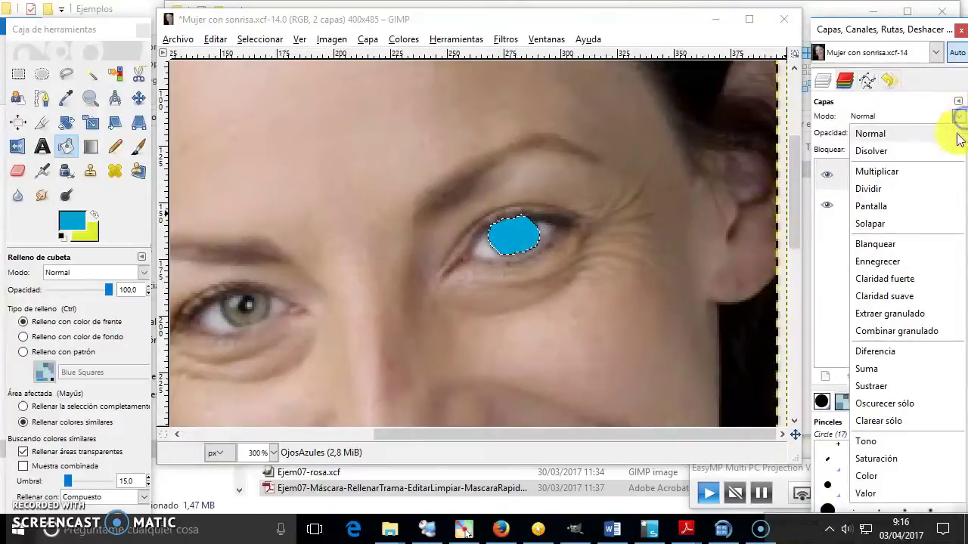
pyautogui.click(908, 226)
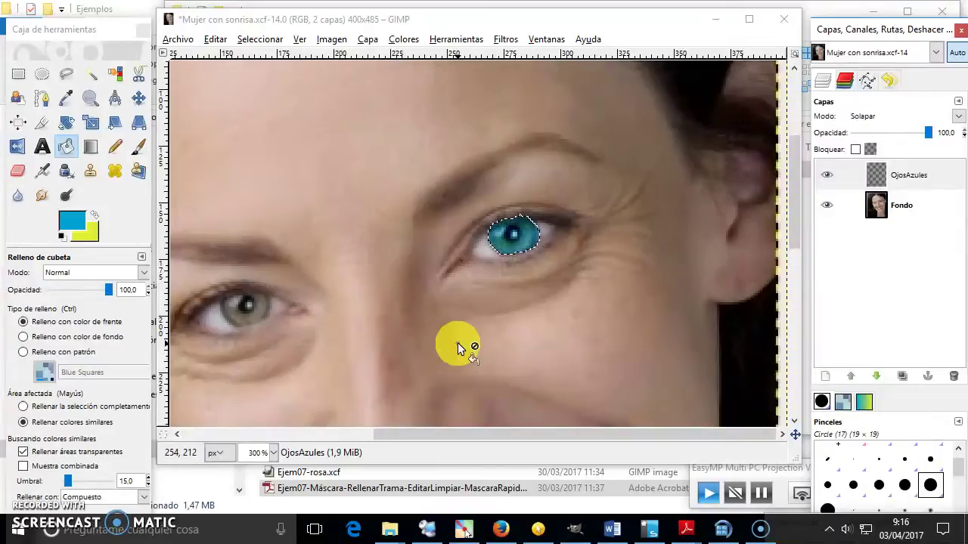
# - Return to 100% zoom and drop the eye selection with Seleccionar > Nada
pyautogui.scroll(-2, 542, 337)
pyautogui.scroll(-3, 542, 336)
pyautogui.scroll(5, 542, 336)
pyautogui.scroll(-1, 542, 337)
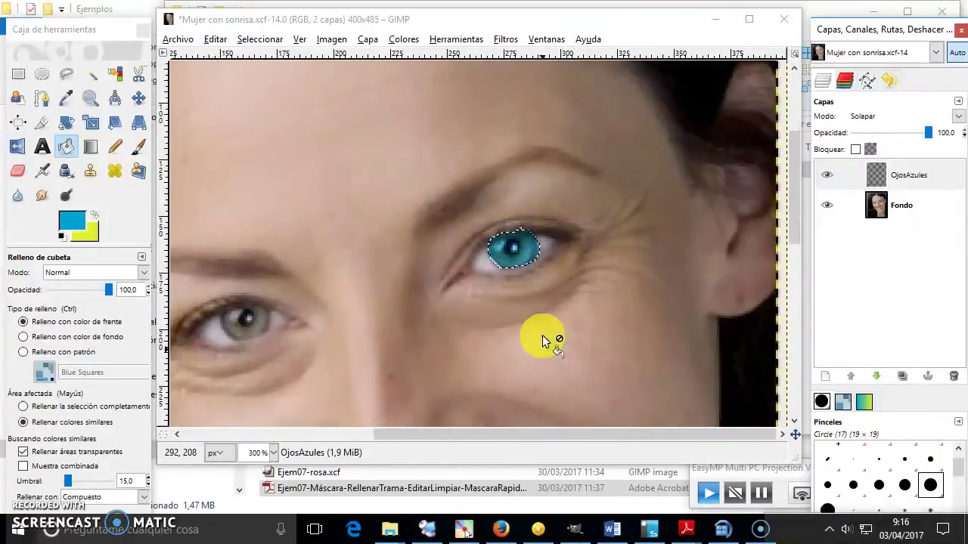
pyautogui.press('1')
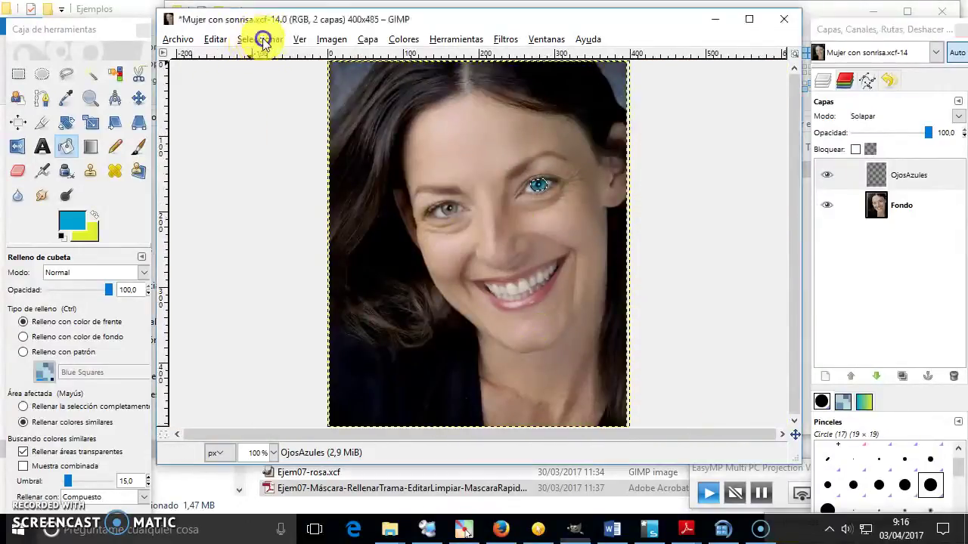
pyautogui.click(264, 42)
pyautogui.click(295, 74)
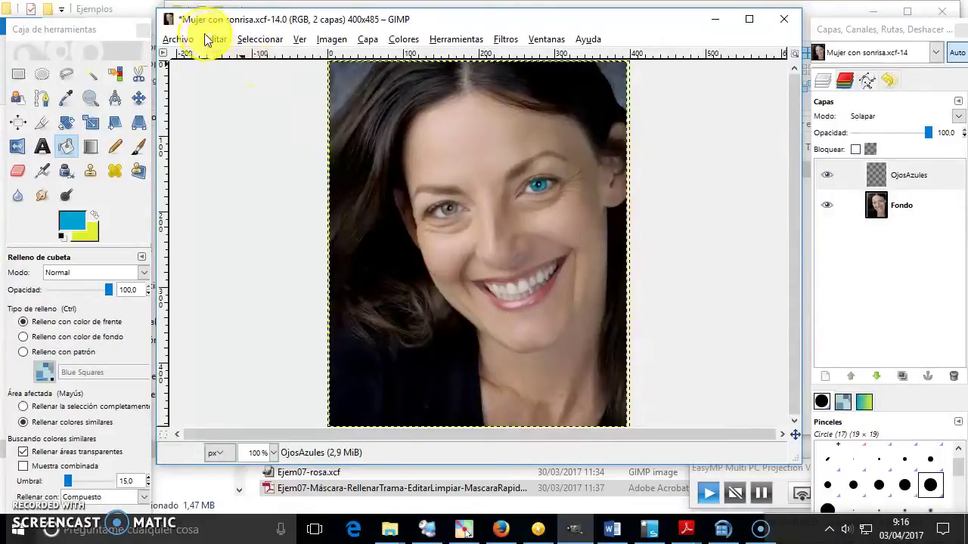
# - Open the OjoPintado XCF, select the whole image and copy it
pyautogui.click(179, 40)
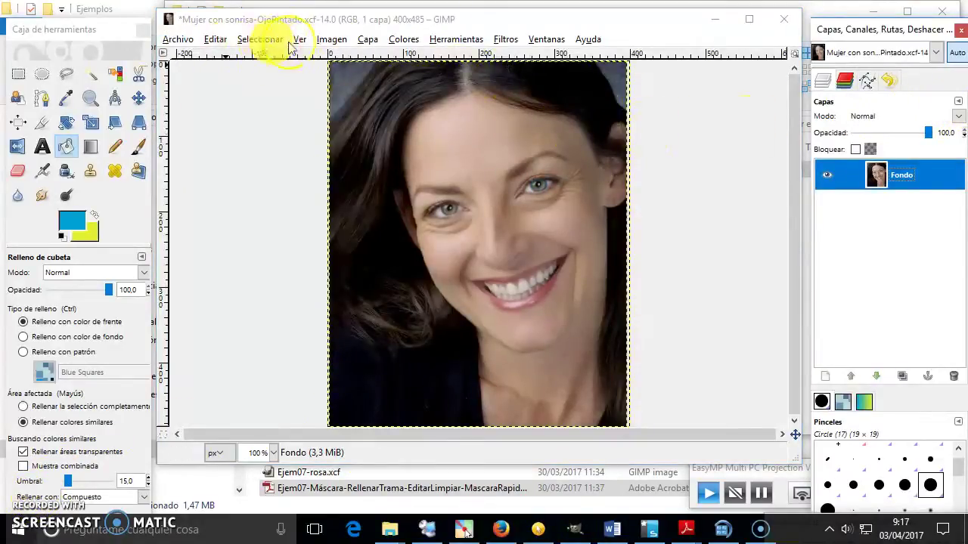
pyautogui.click(329, 42)
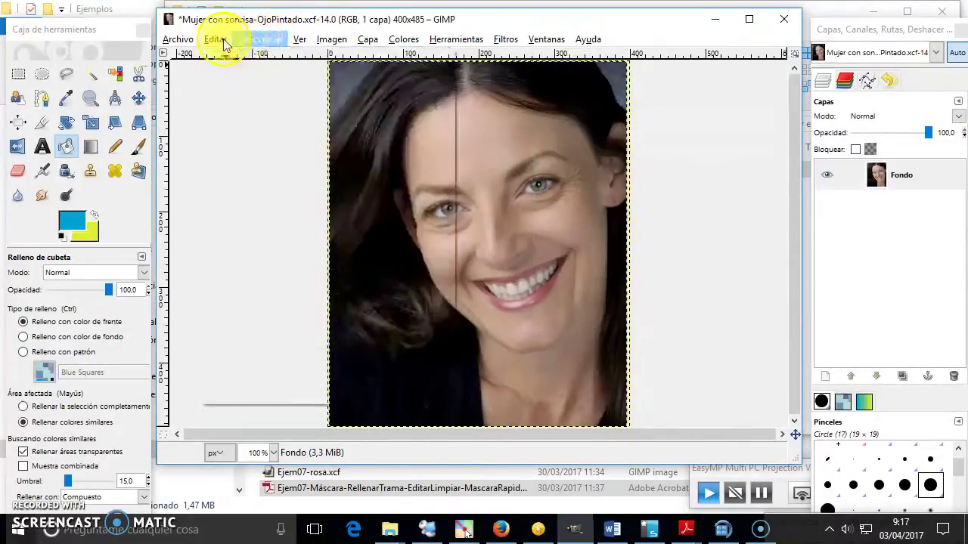
pyautogui.click(259, 144)
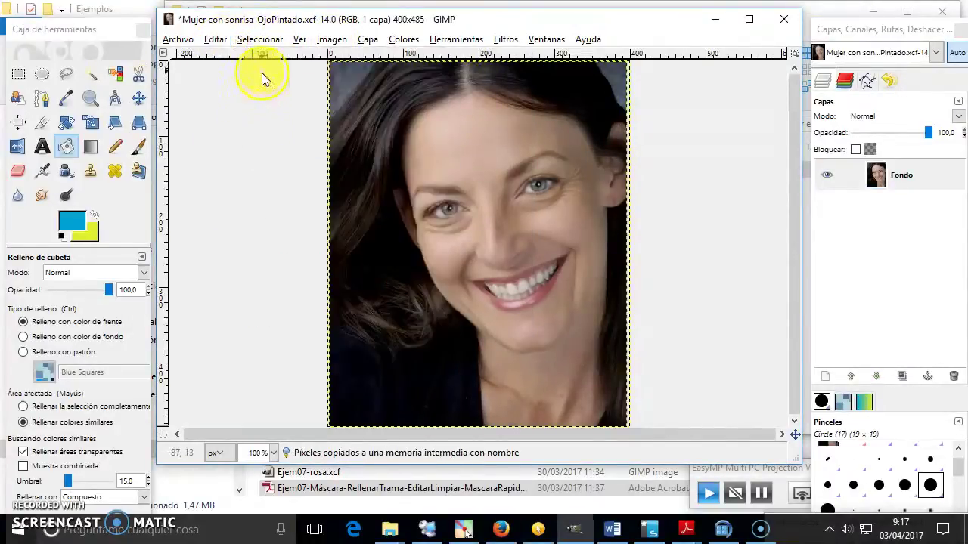
pyautogui.click(259, 39)
pyautogui.click(266, 59)
pyautogui.click(216, 39)
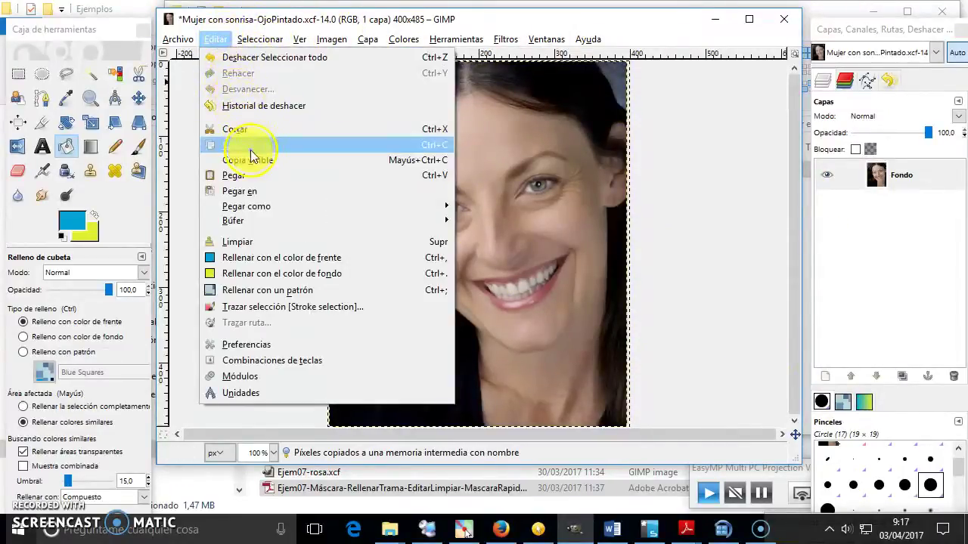
pyautogui.click(251, 144)
pyautogui.click(326, 40)
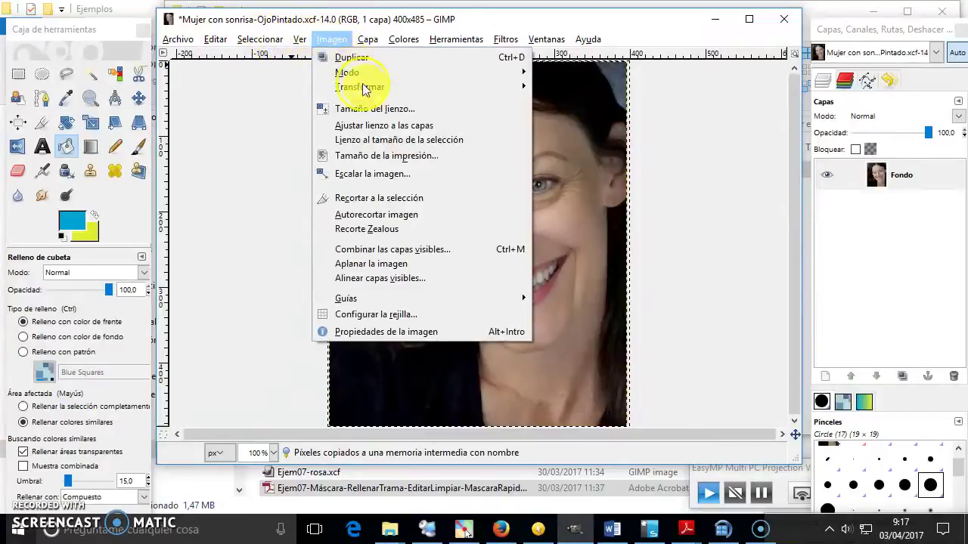
# - Resize the canvas from 400×485 to 800×970 pixels with zero offset
pyautogui.click(479, 110)
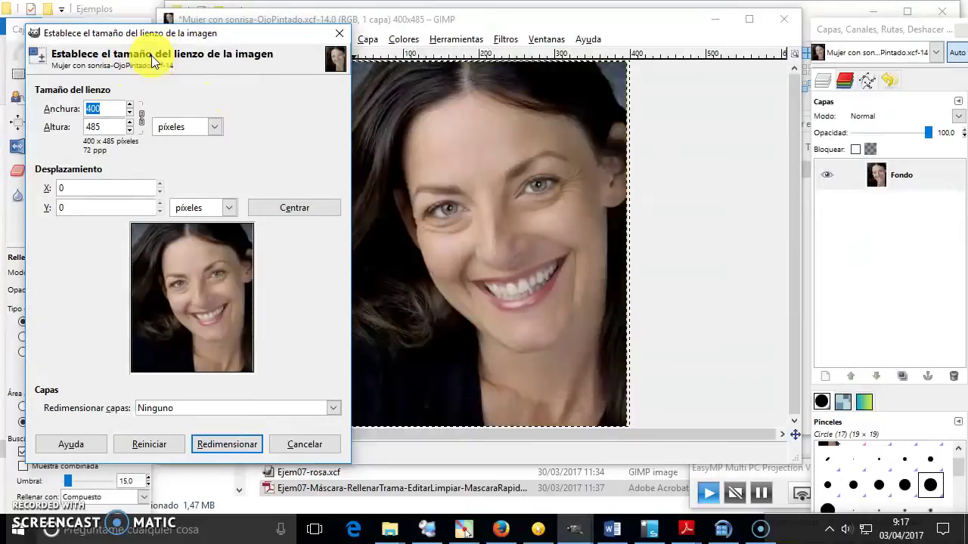
pyautogui.write('800')
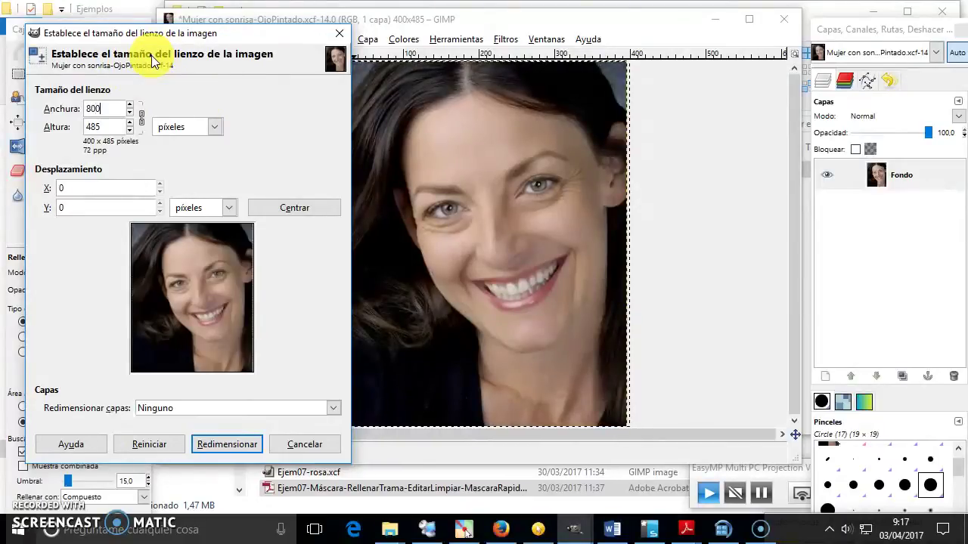
pyautogui.click(121, 126)
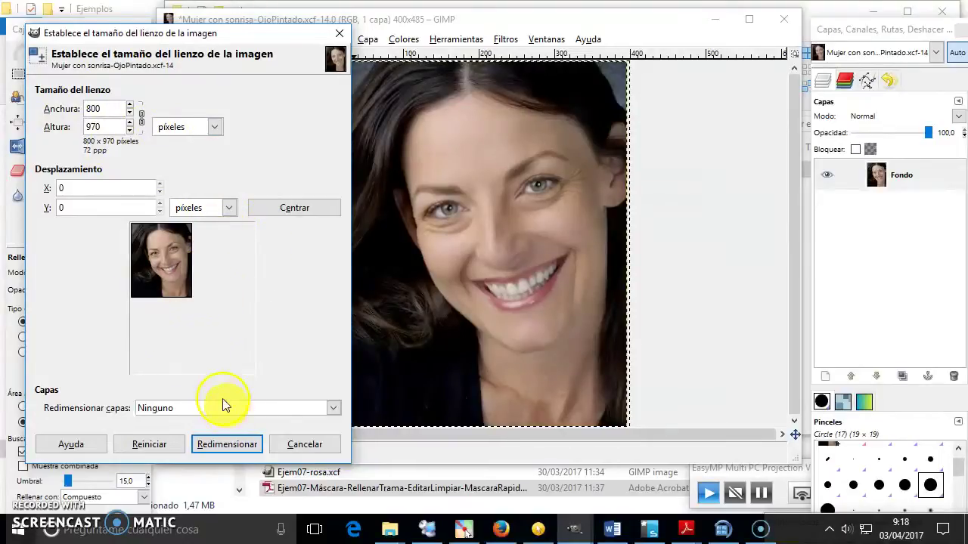
pyautogui.click(225, 444)
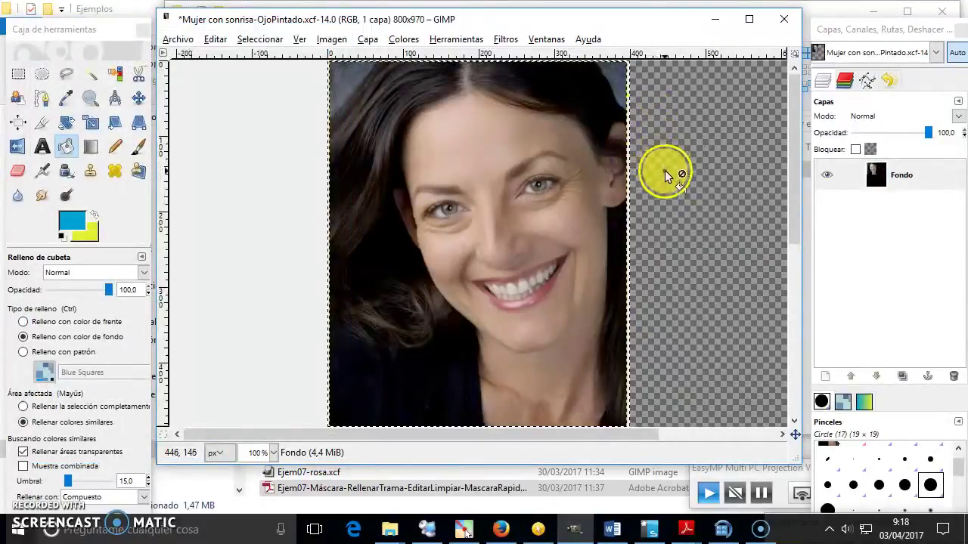
# - Paste the portrait as a new layer and move it into the top-right quadrant
pyautogui.scroll(-2, 665, 175)
pyautogui.scroll(-1, 680, 330)
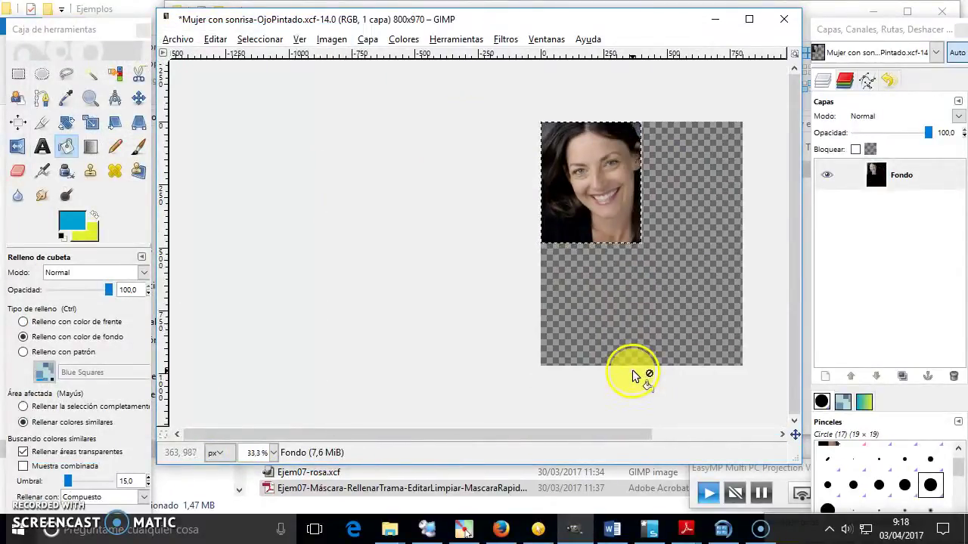
pyautogui.click(216, 38)
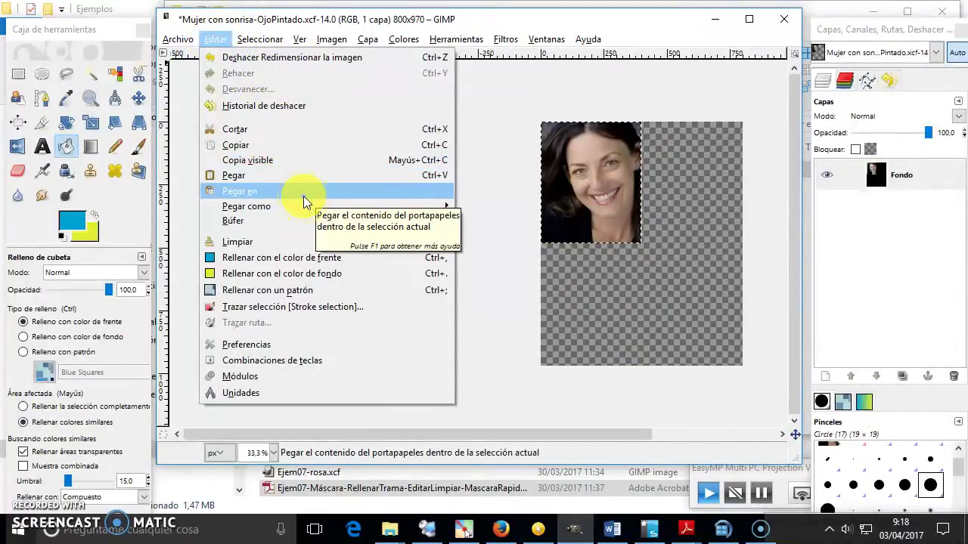
pyautogui.moveTo(317, 206)
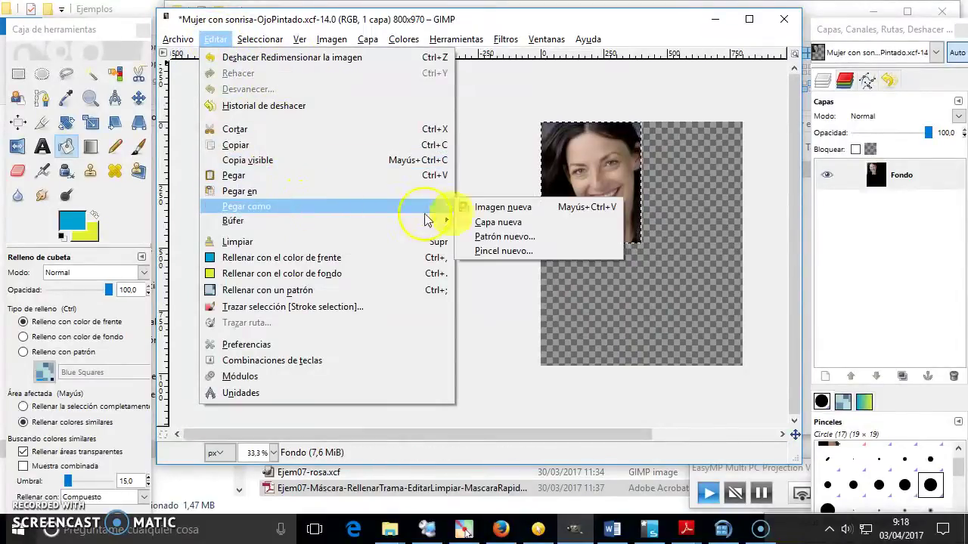
pyautogui.click(566, 229)
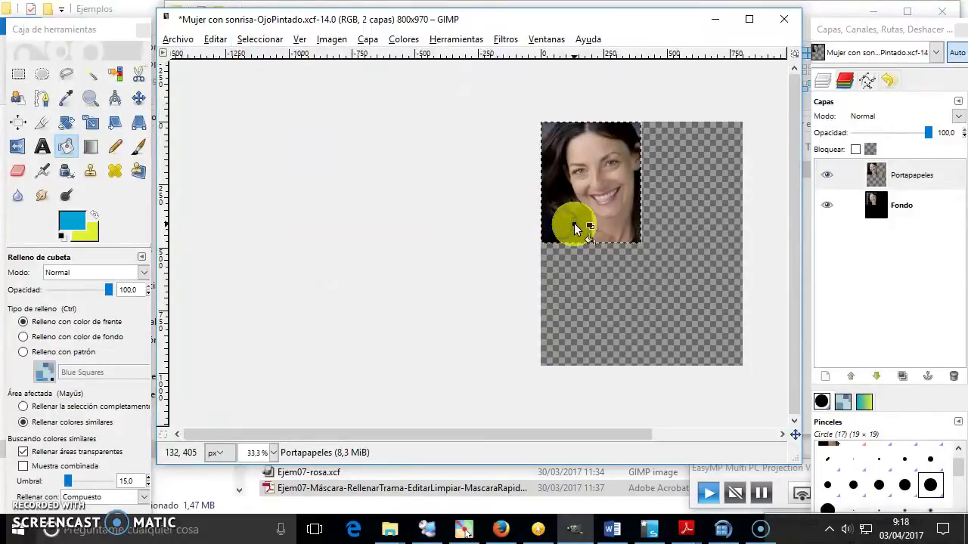
pyautogui.click(139, 97)
pyautogui.moveTo(598, 198); pyautogui.dragTo(699, 198)
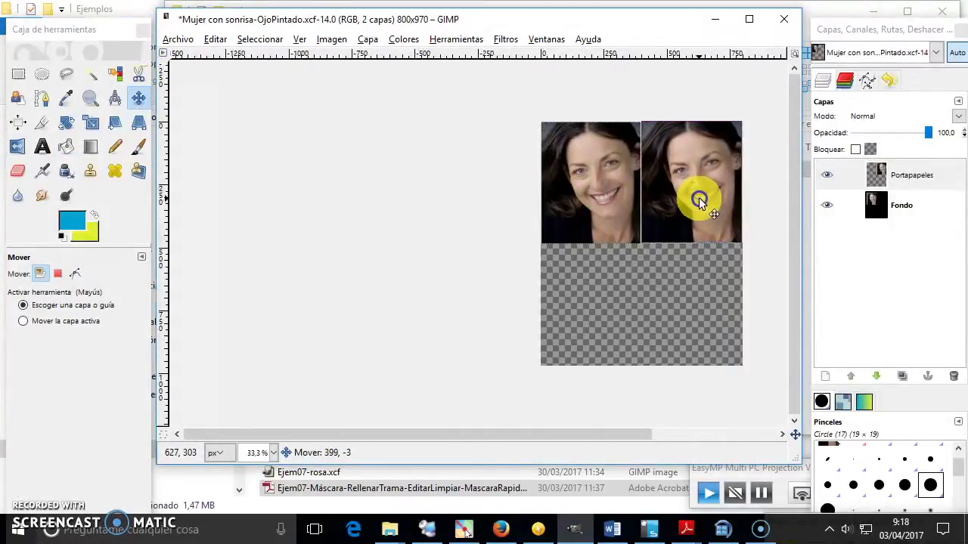
pyautogui.moveTo(698, 197); pyautogui.dragTo(698, 198)
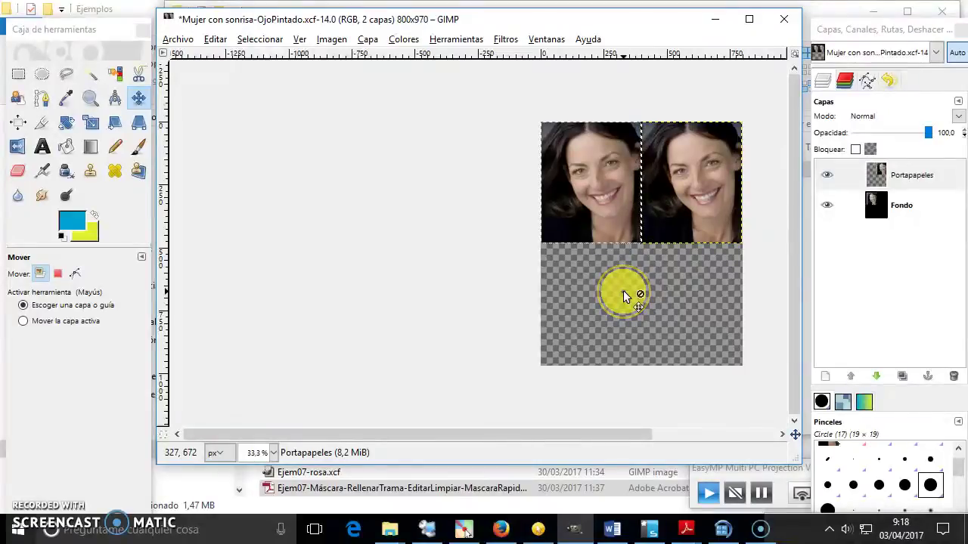
pyautogui.click(272, 41)
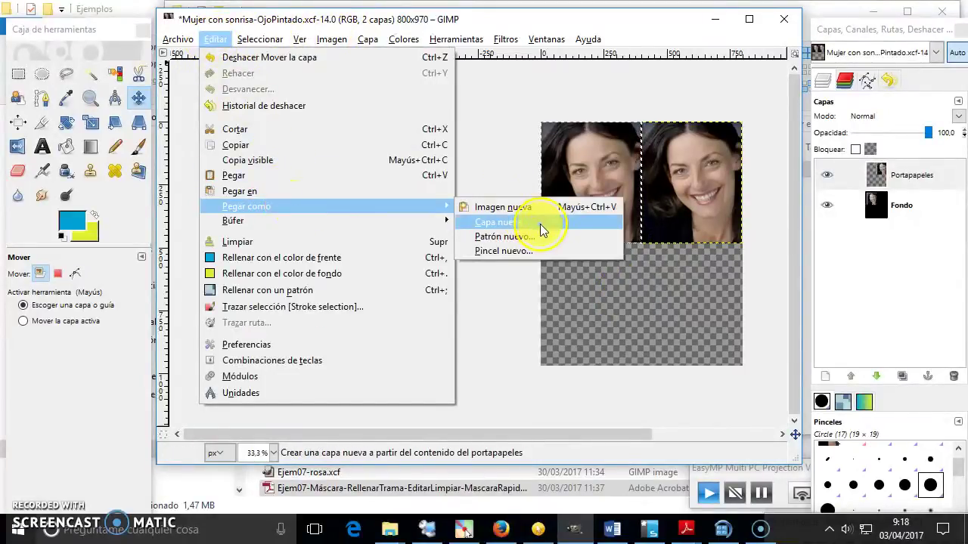
pyautogui.moveTo(247, 207)
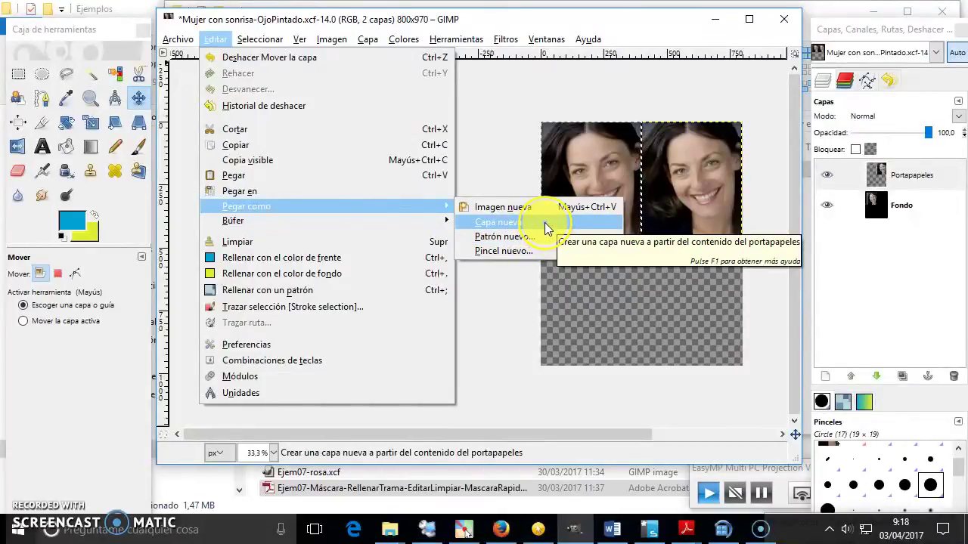
# - Paste a third portrait copy as a new layer and place it bottom-left
pyautogui.click(546, 222)
pyautogui.moveTo(655, 202)
pyautogui.mouseDown()
pyautogui.moveTo(595, 292)
pyautogui.moveTo(572, 302)
pyautogui.moveTo(586, 262)
pyautogui.moveTo(592, 299)
pyautogui.mouseUp()
pyautogui.hotkey('ctrl', 'z')
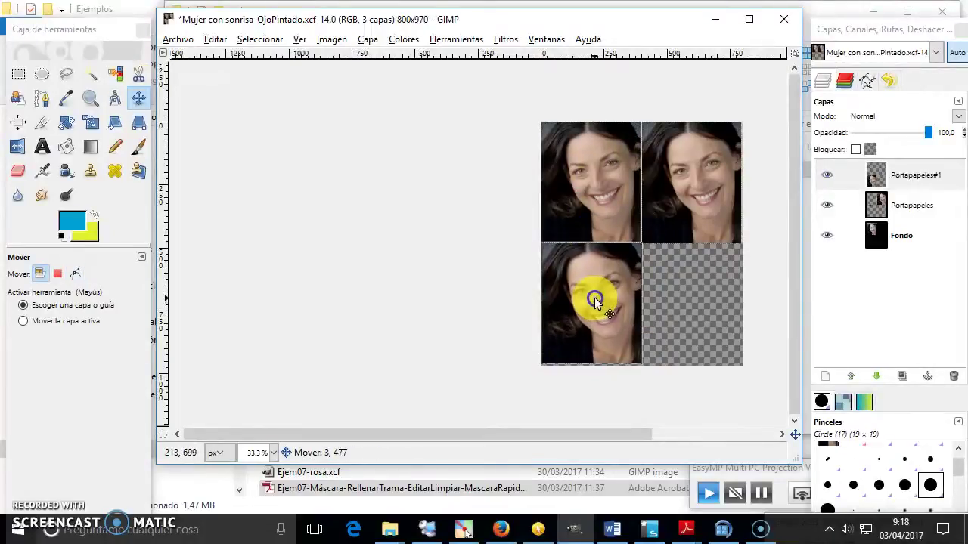
pyautogui.moveTo(592, 300)
pyautogui.mouseDown()
pyautogui.moveTo(647, 213)
pyautogui.moveTo(601, 188)
pyautogui.mouseUp()
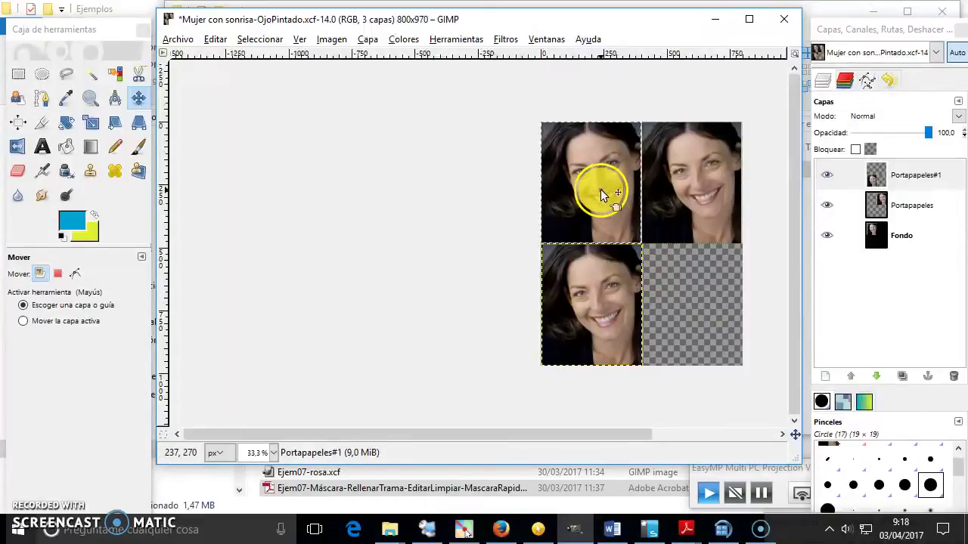
# - Paste a fourth portrait copy into the bottom-right quadrant and zoom in on the grid
pyautogui.click(215, 40)
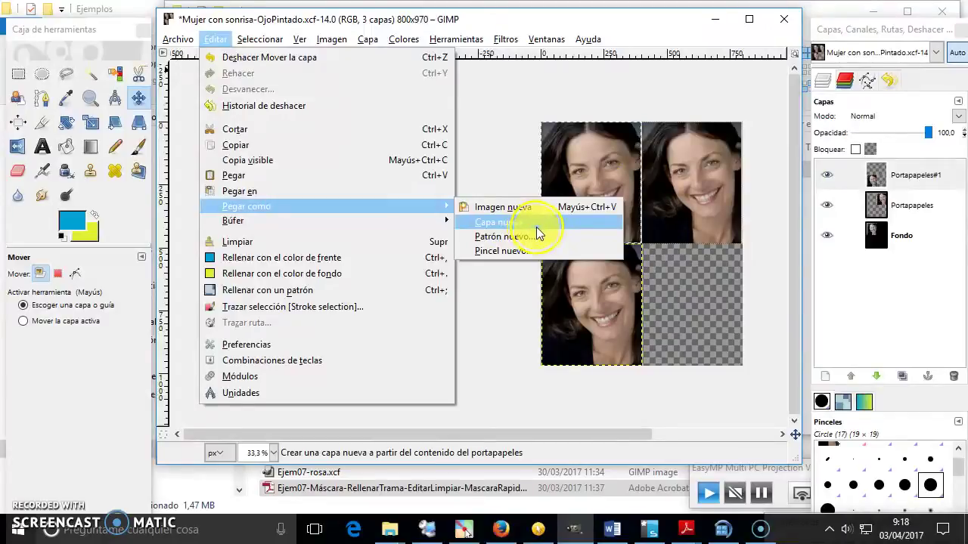
pyautogui.moveTo(247, 206)
pyautogui.click(542, 232)
pyautogui.moveTo(623, 190); pyautogui.dragTo(708, 303)
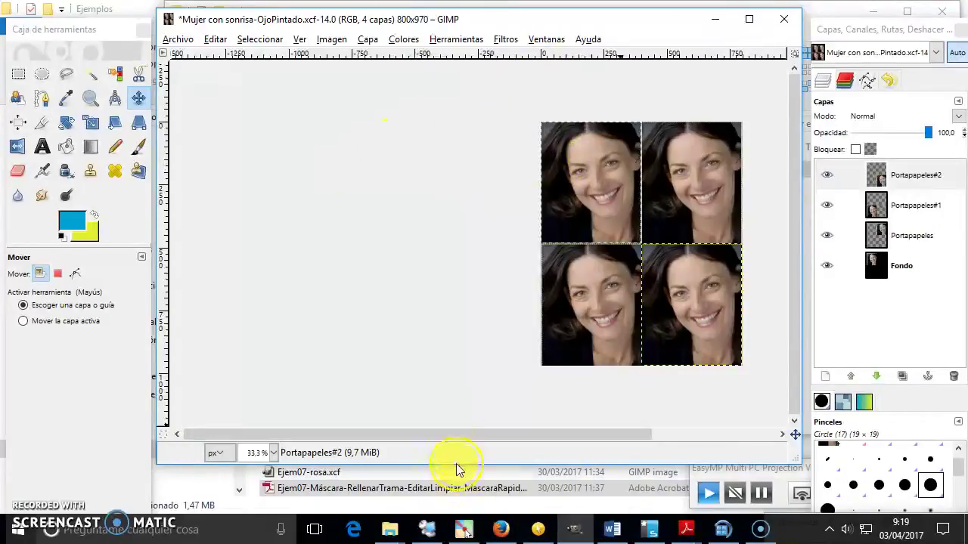
pyautogui.moveTo(449, 434); pyautogui.dragTo(486, 434)
pyautogui.press('+')
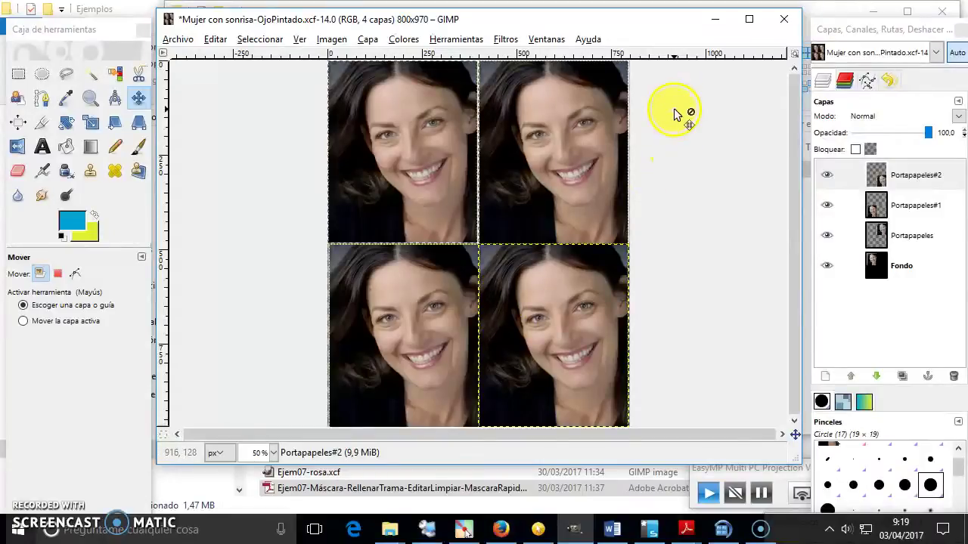
pyautogui.click(503, 524)
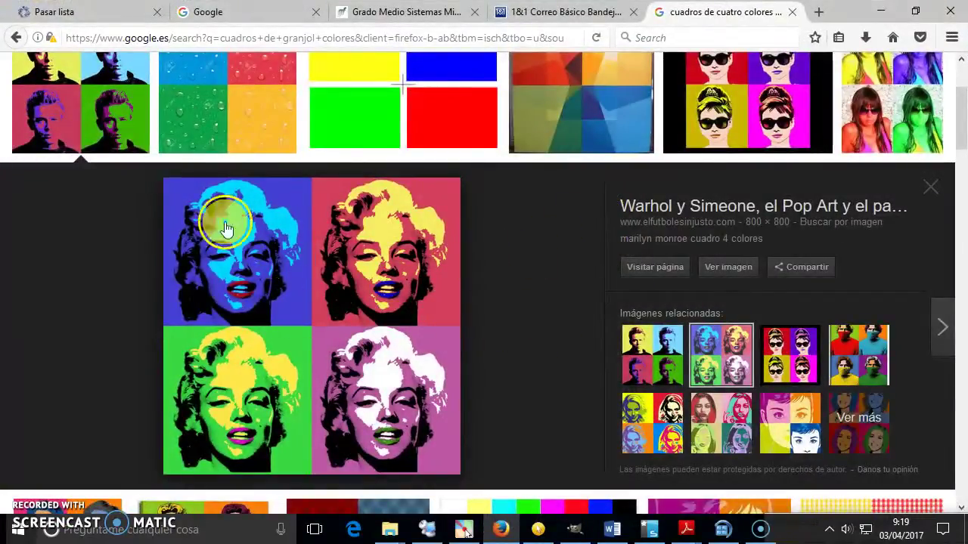
pyautogui.click(879, 13)
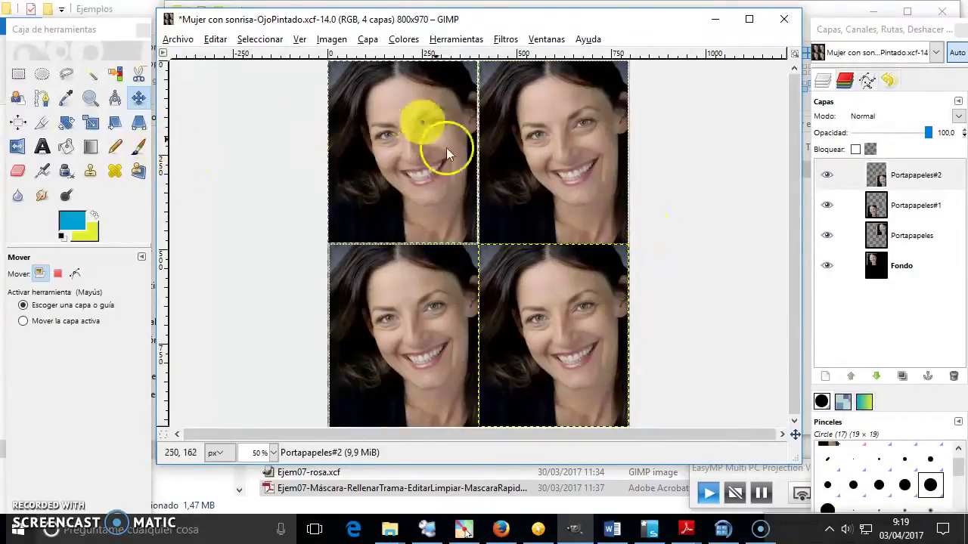
# - With Fondo active and everything selected, add a transparent 800×970 layer named ArribaIzquierda
pyautogui.click(908, 265)
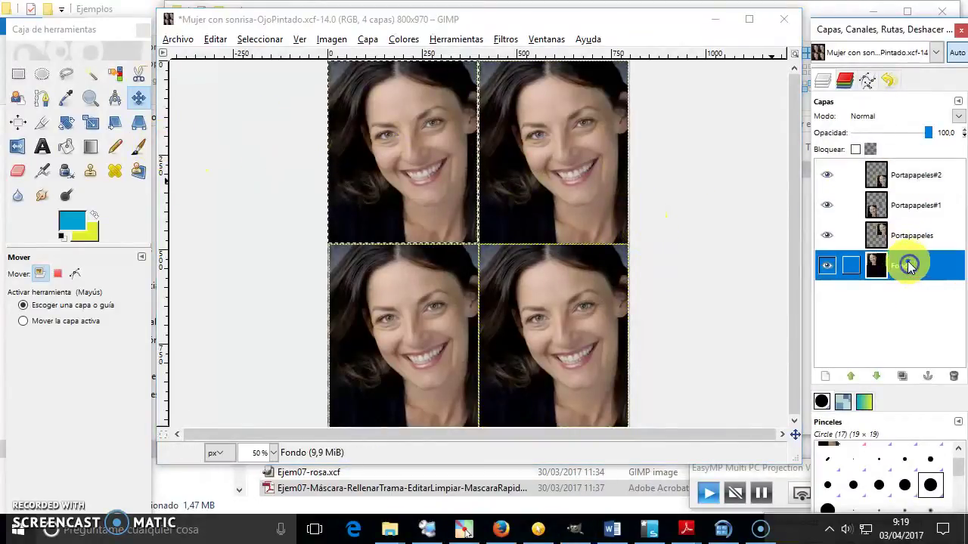
pyautogui.click(252, 40)
pyautogui.click(257, 56)
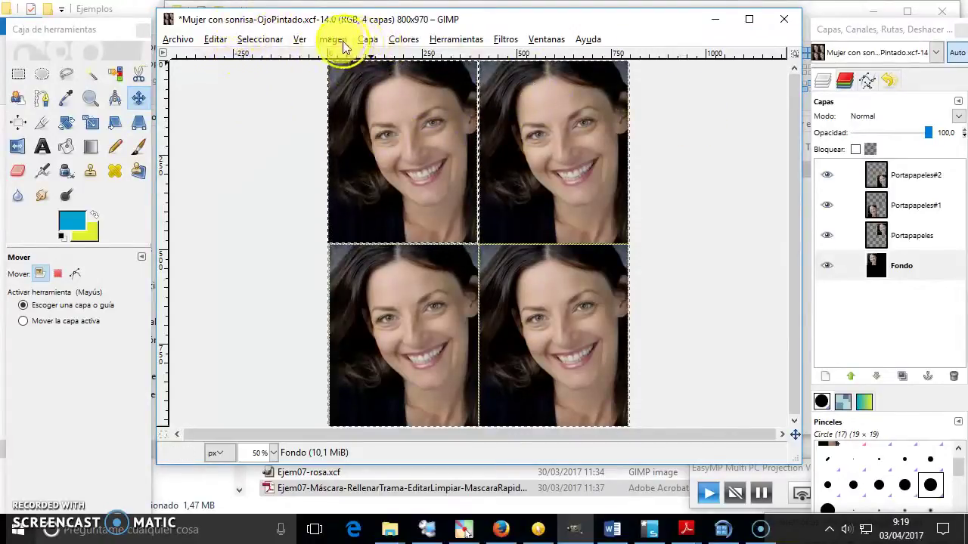
pyautogui.click(272, 43)
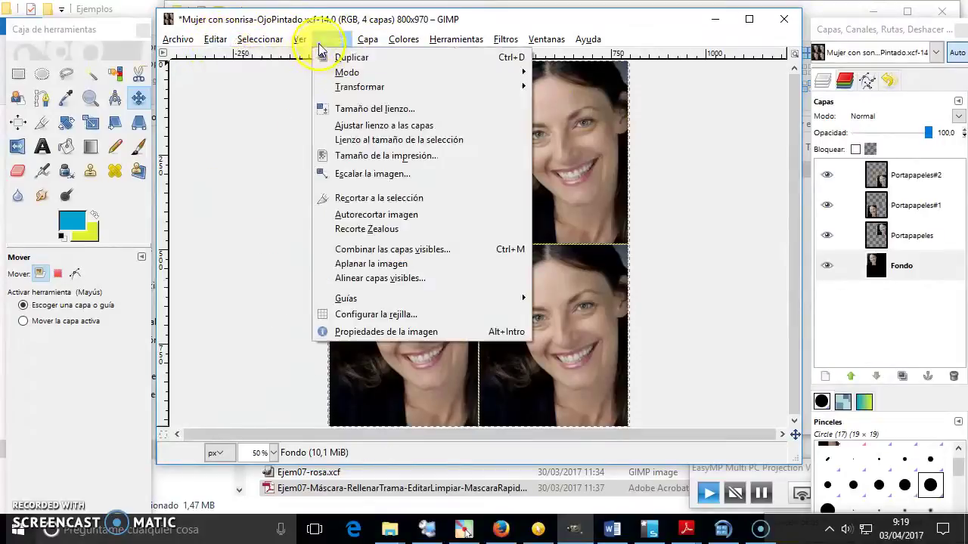
pyautogui.click(376, 56)
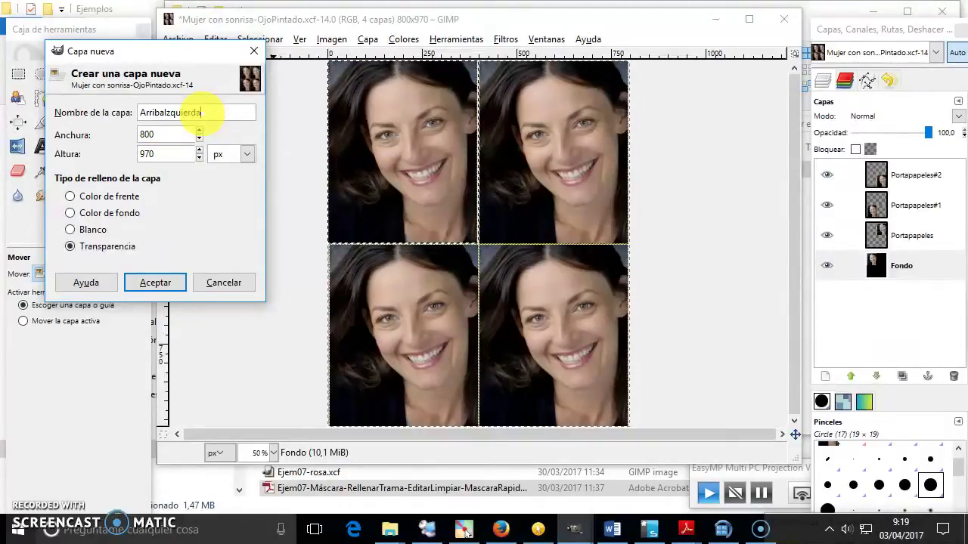
pyautogui.press('Return')
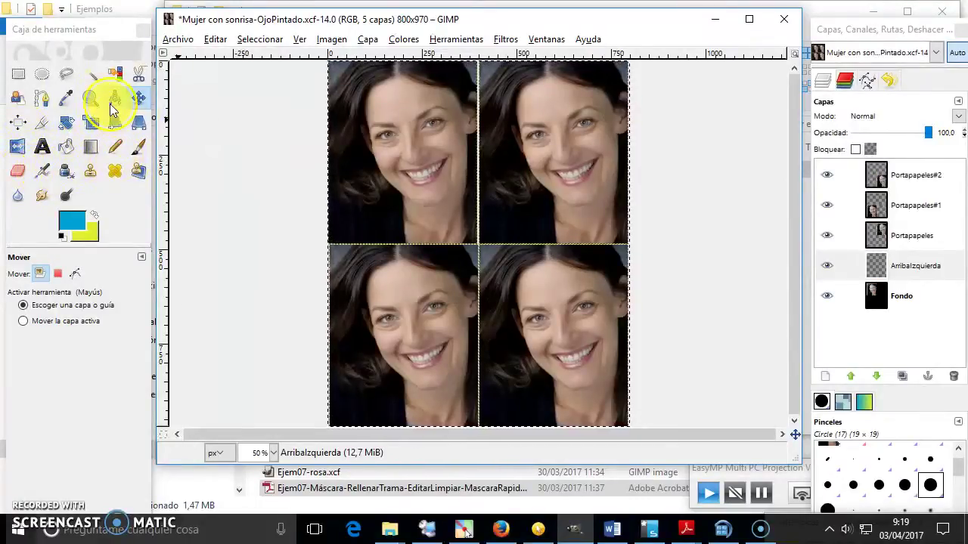
pyautogui.click(66, 146)
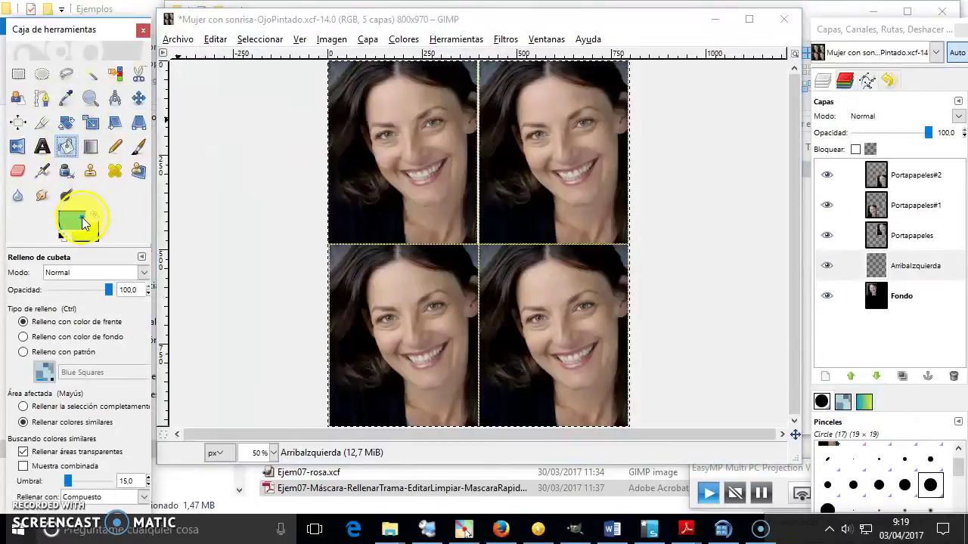
# - Fill the top-left quadrant with yellow e2ed2c and blend that layer in Solapar mode
pyautogui.click(83, 222)
pyautogui.click(240, 299)
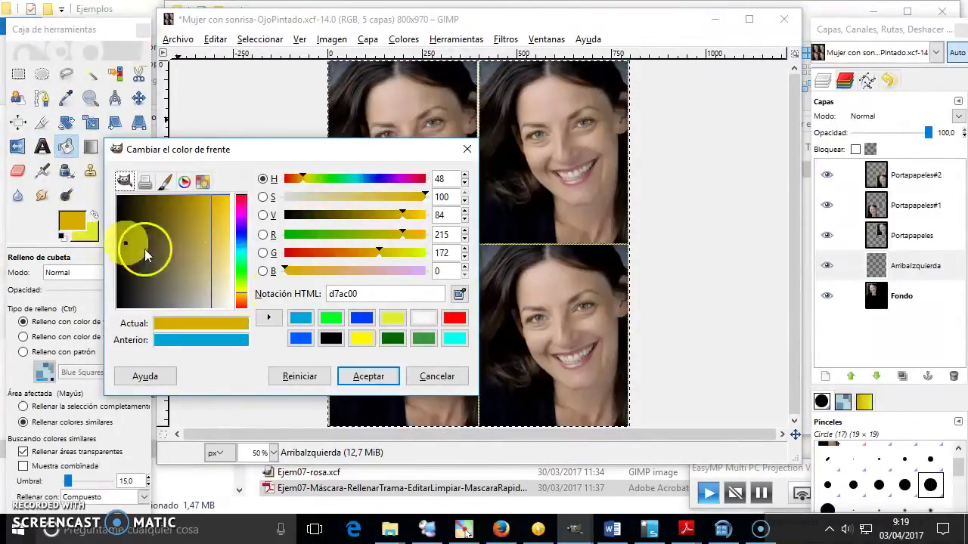
pyautogui.click(86, 230)
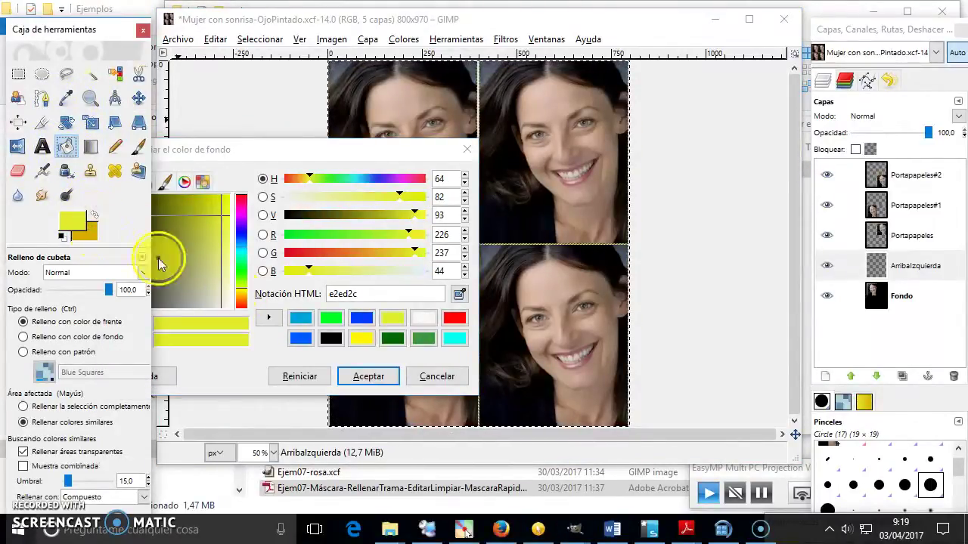
pyautogui.click(368, 376)
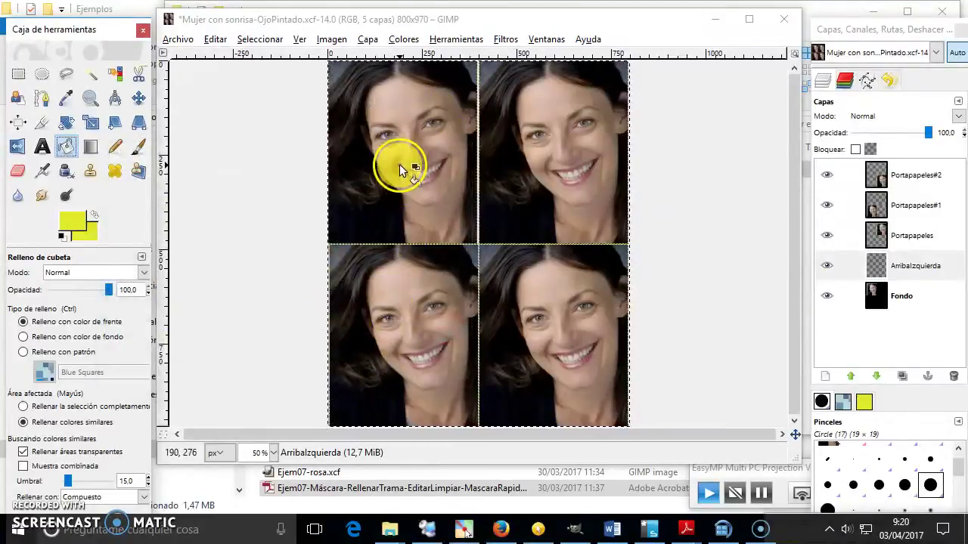
pyautogui.click(401, 168)
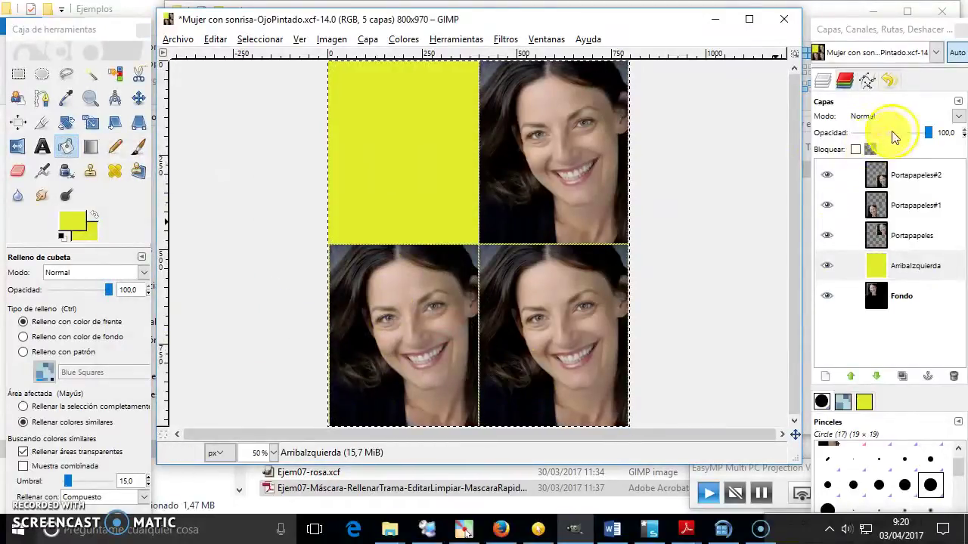
pyautogui.click(956, 116)
pyautogui.click(909, 227)
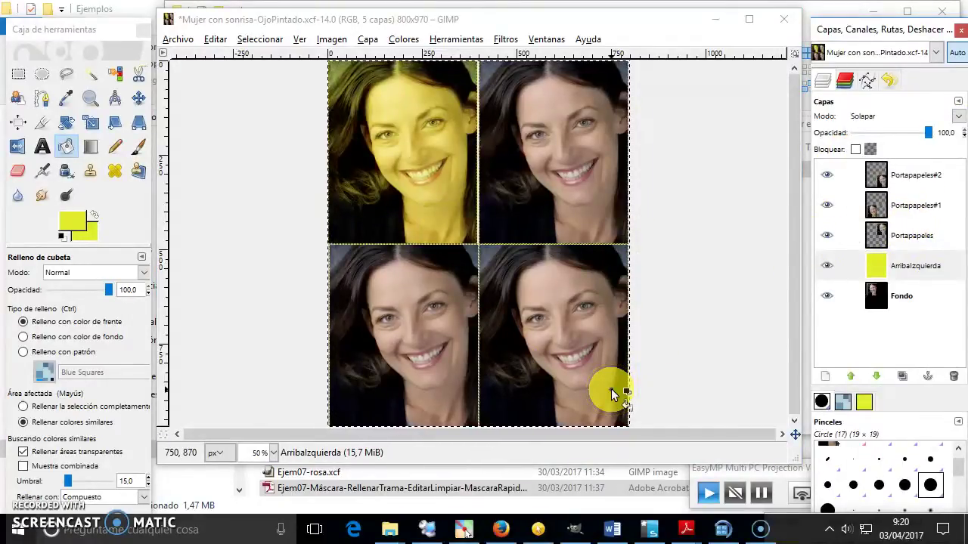
pyautogui.click(266, 39)
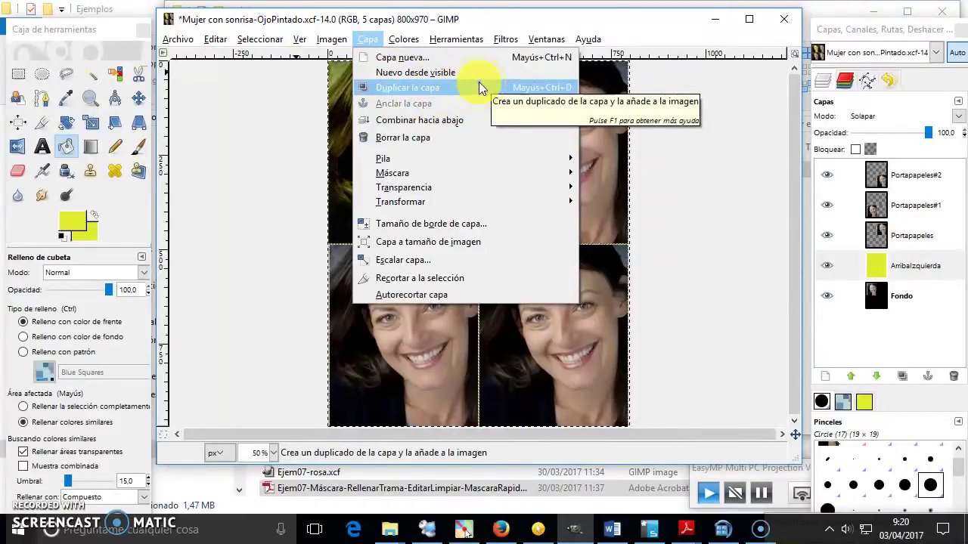
# - Create a new layer named ArribaDerecha and set the foreground colour to pure red
pyautogui.click(463, 61)
pyautogui.write('ArribaDerecha')
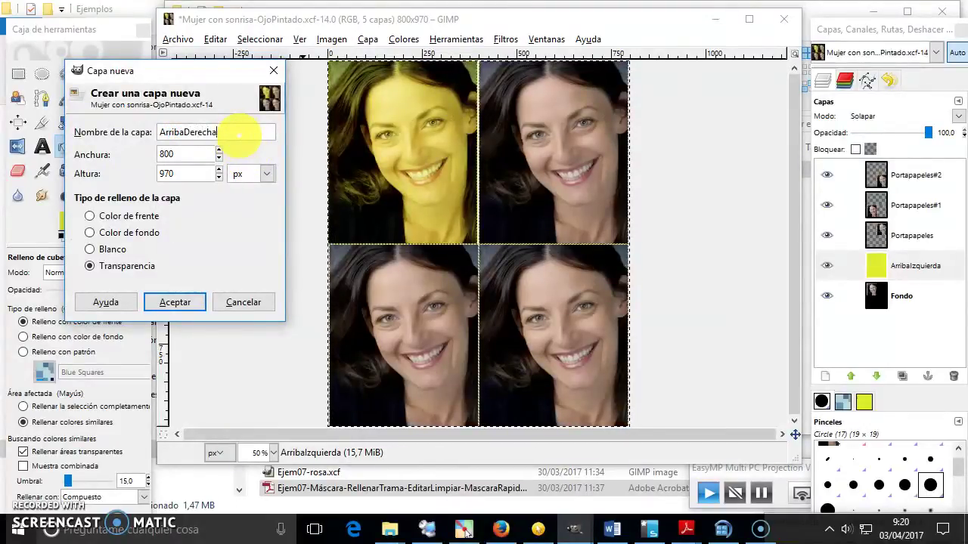
pyautogui.press('Return')
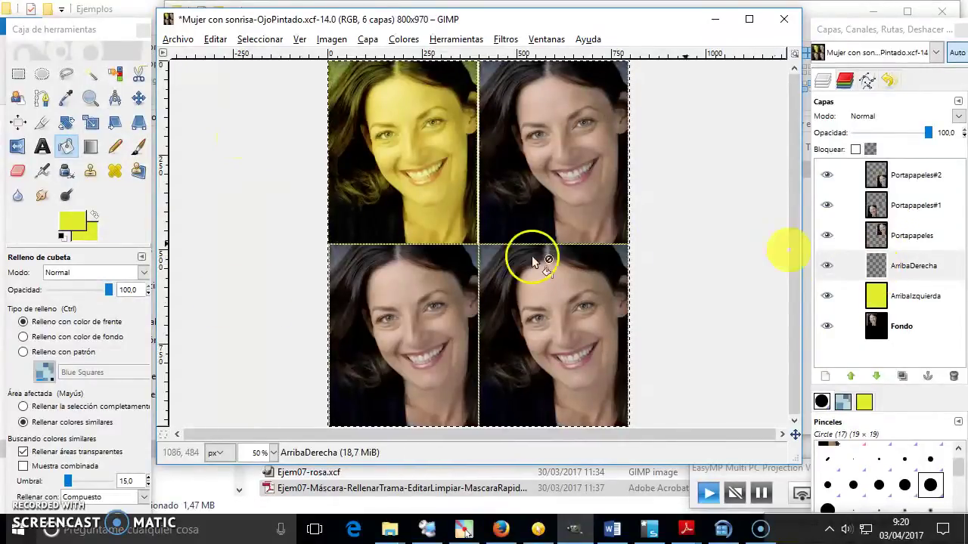
pyautogui.click(73, 210)
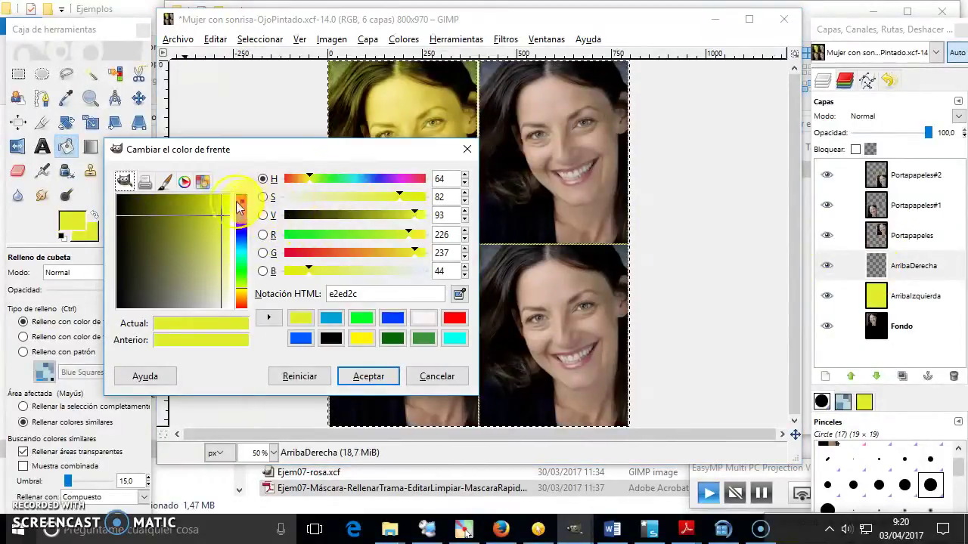
pyautogui.moveTo(242, 213); pyautogui.dragTo(242, 177)
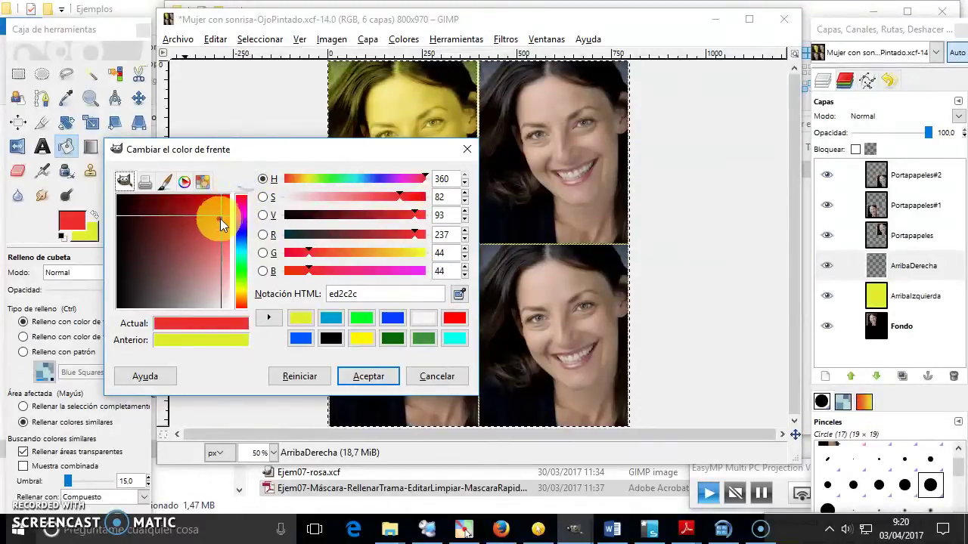
pyautogui.moveTo(216, 216); pyautogui.dragTo(242, 184)
pyautogui.click(382, 373)
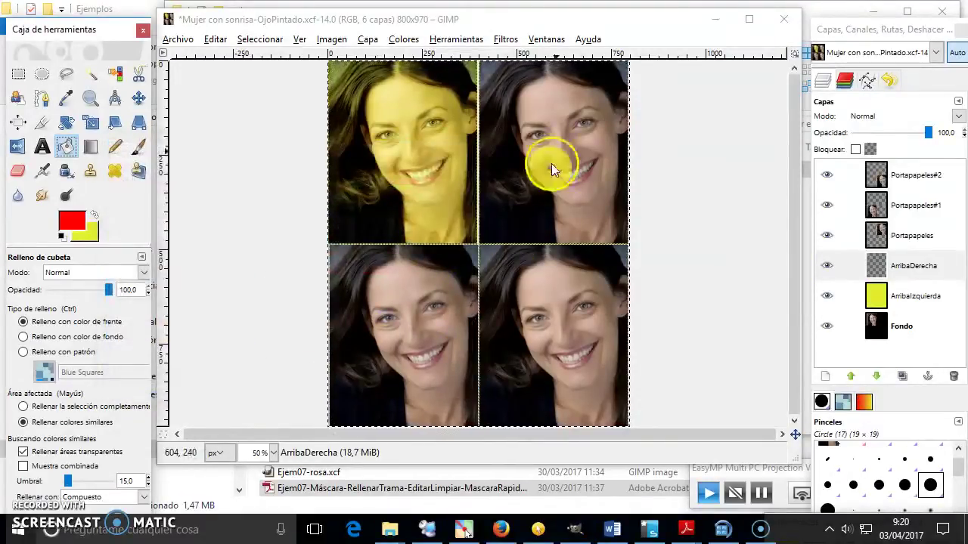
# - Try red fills on ArribaDerecha, undoing the ones that land in the wrong area
pyautogui.click(557, 128)
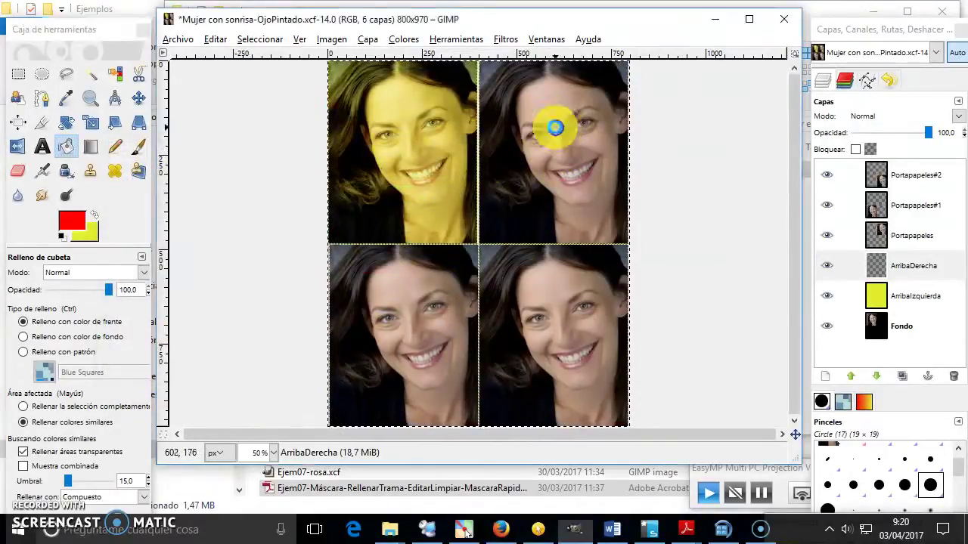
pyautogui.hotkey('ctrl', 'z')
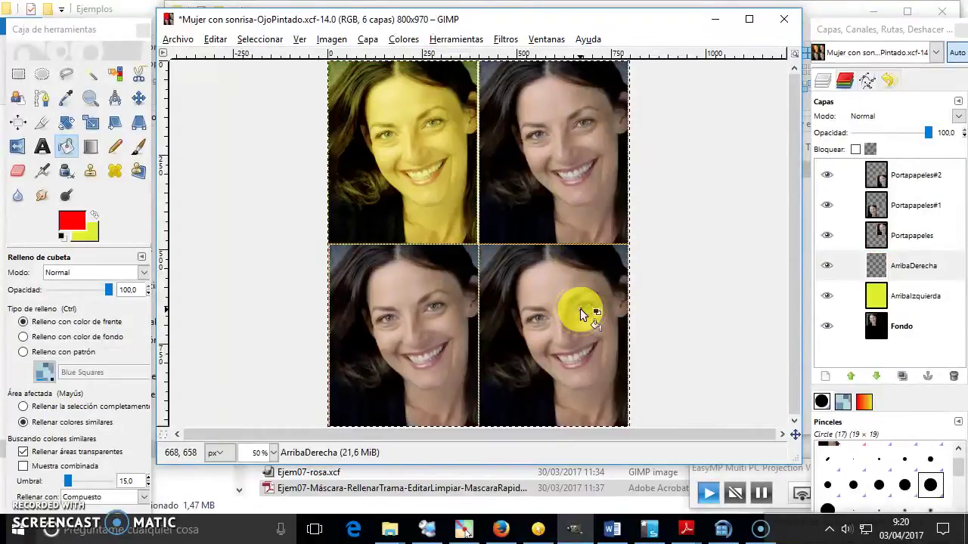
pyautogui.click(924, 271)
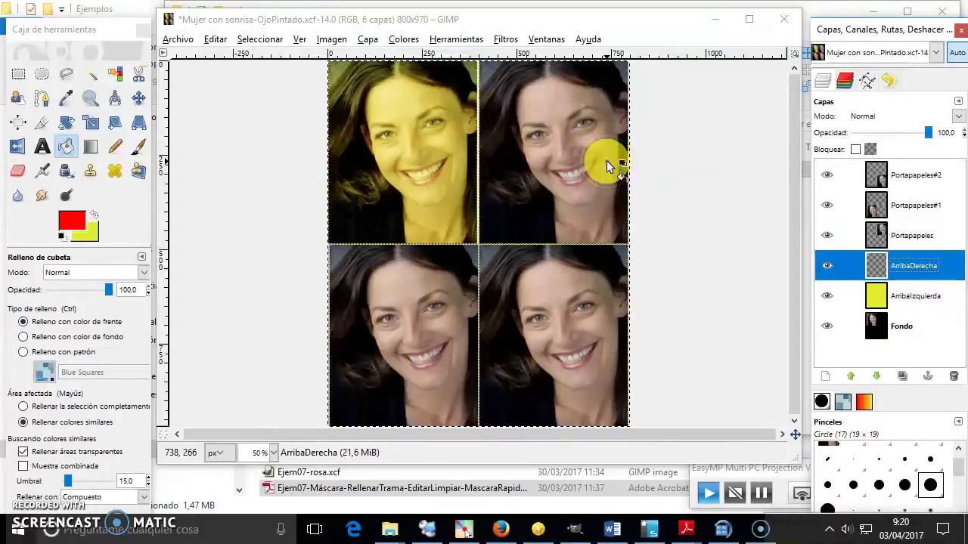
pyautogui.click(260, 38)
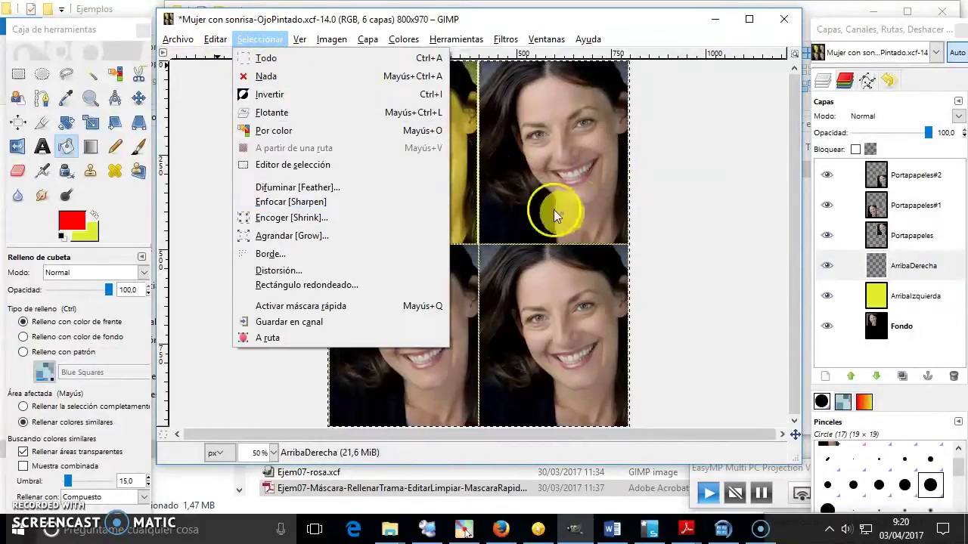
pyautogui.click(908, 237)
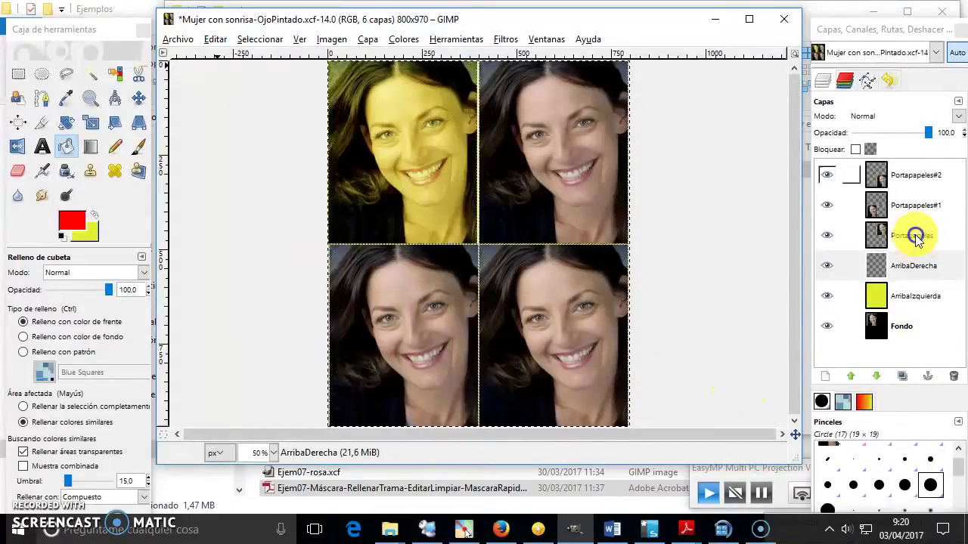
pyautogui.click(260, 39)
pyautogui.click(274, 66)
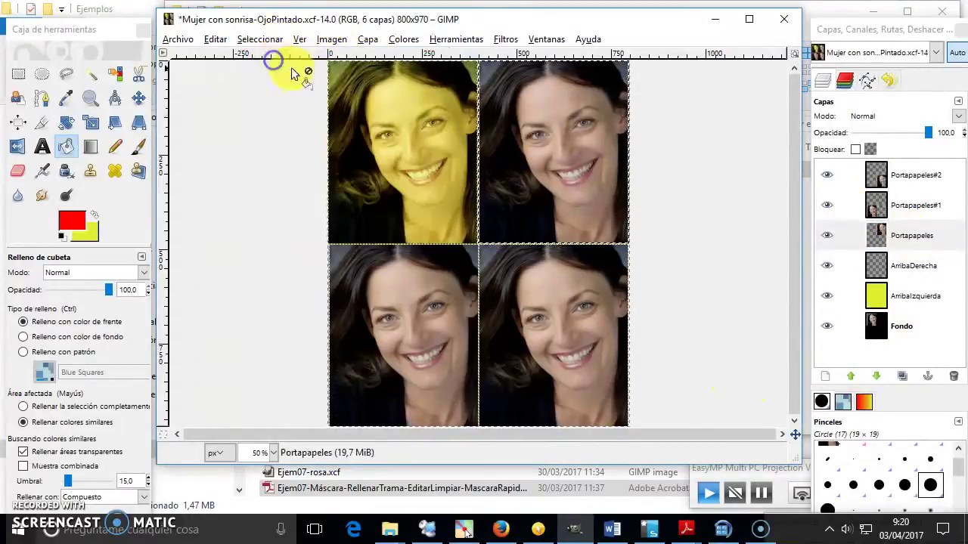
pyautogui.click(914, 269)
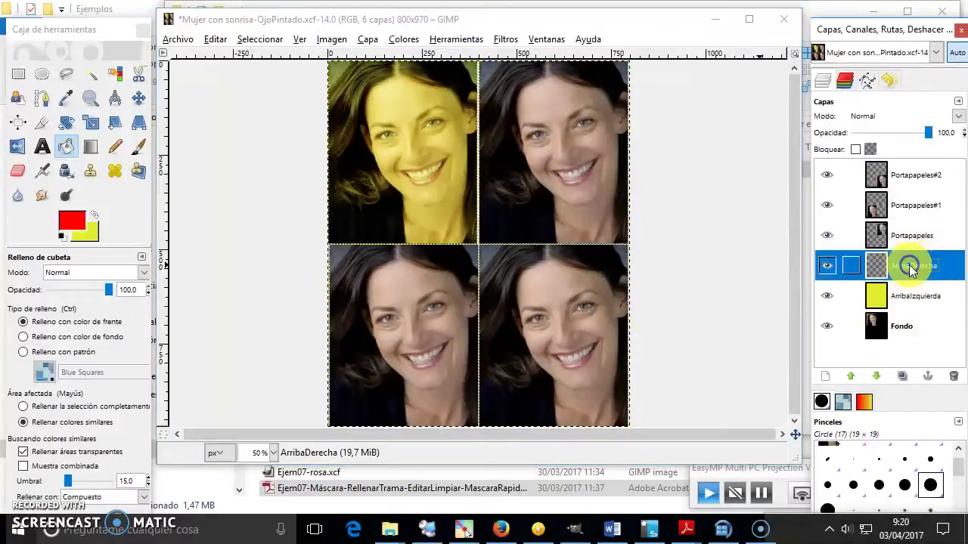
pyautogui.click(527, 126)
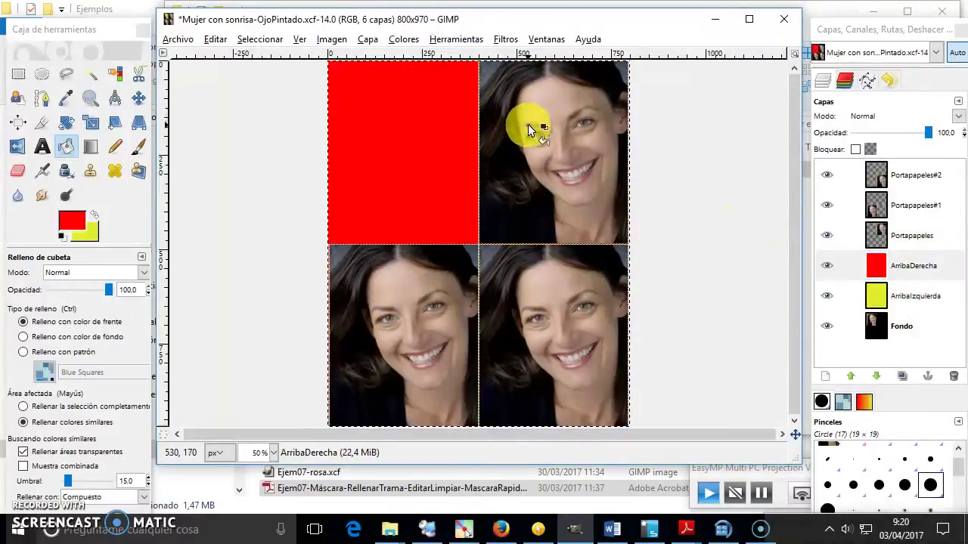
pyautogui.hotkey('ctrl', 'z')
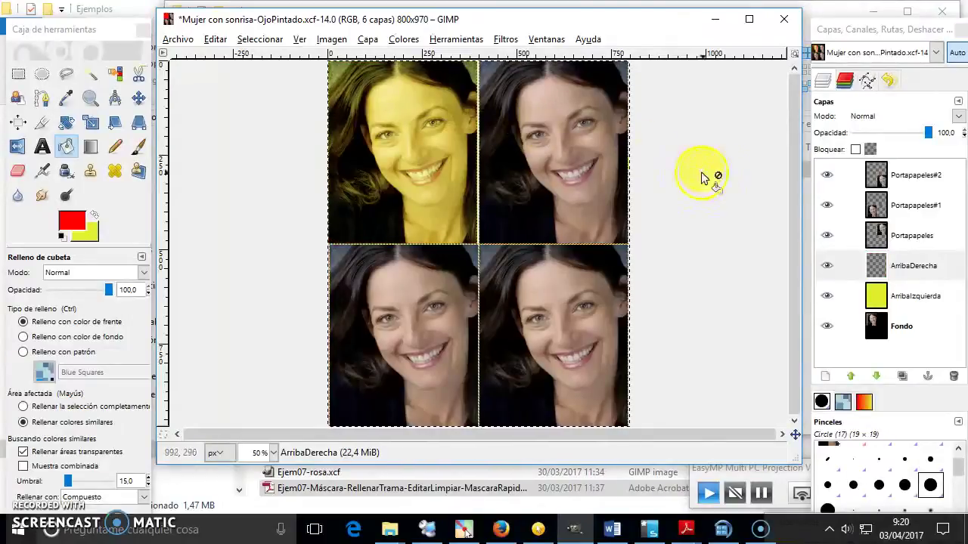
pyautogui.click(916, 265)
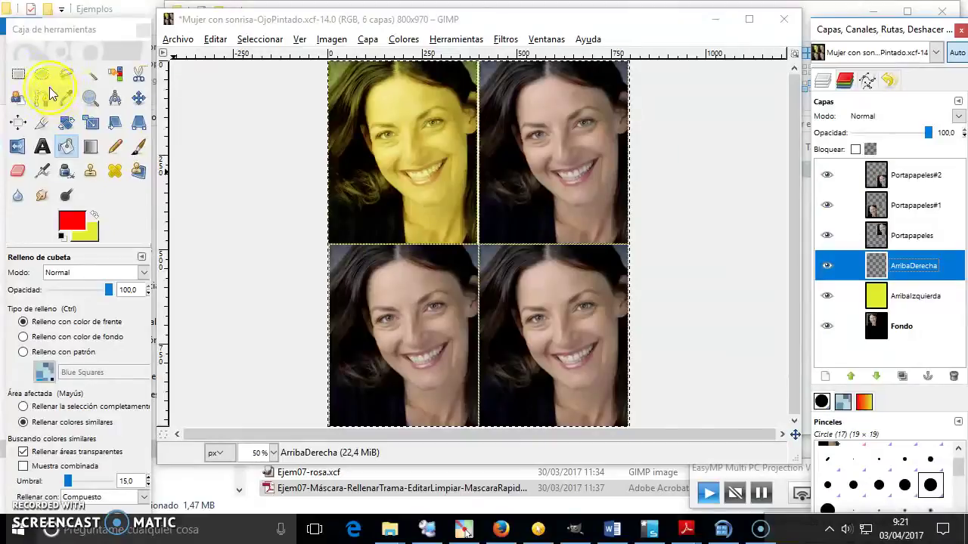
# - Rectangle-select the top-right quadrant and bucket-fill it with red
pyautogui.click(18, 74)
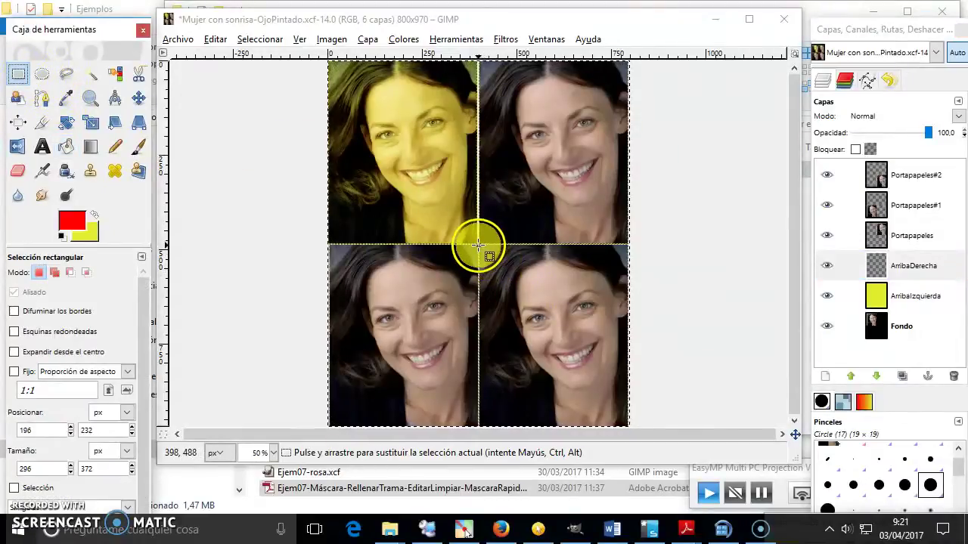
pyautogui.moveTo(478, 244); pyautogui.dragTo(641, 52)
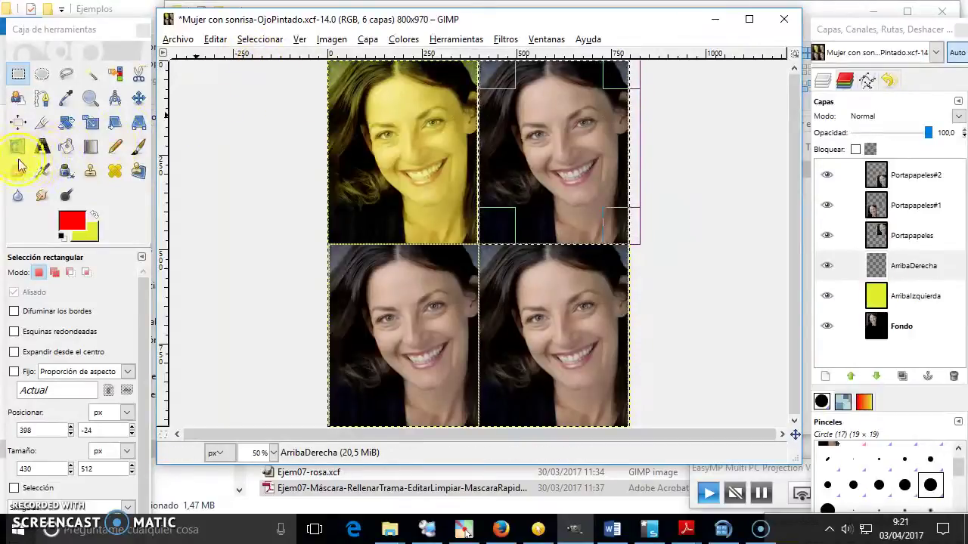
pyautogui.click(65, 146)
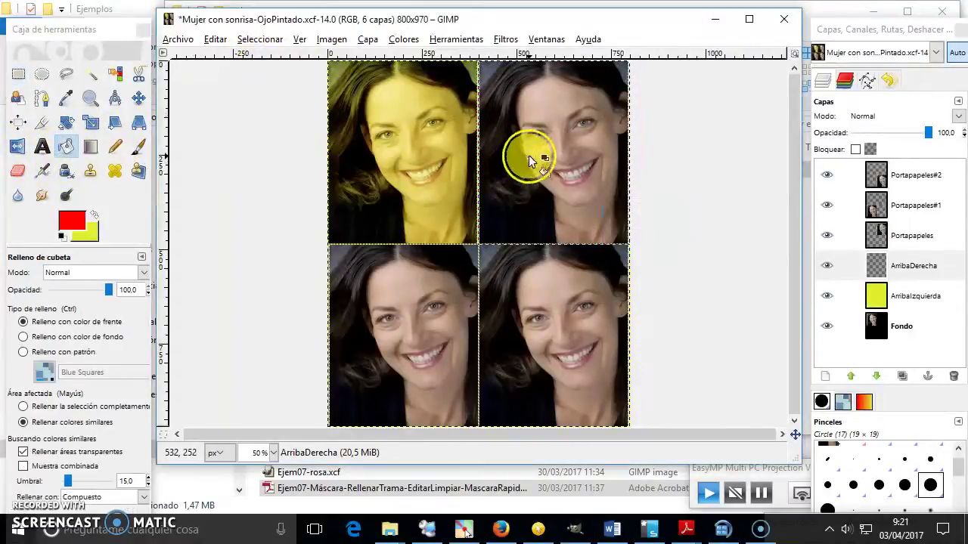
pyautogui.click(582, 222)
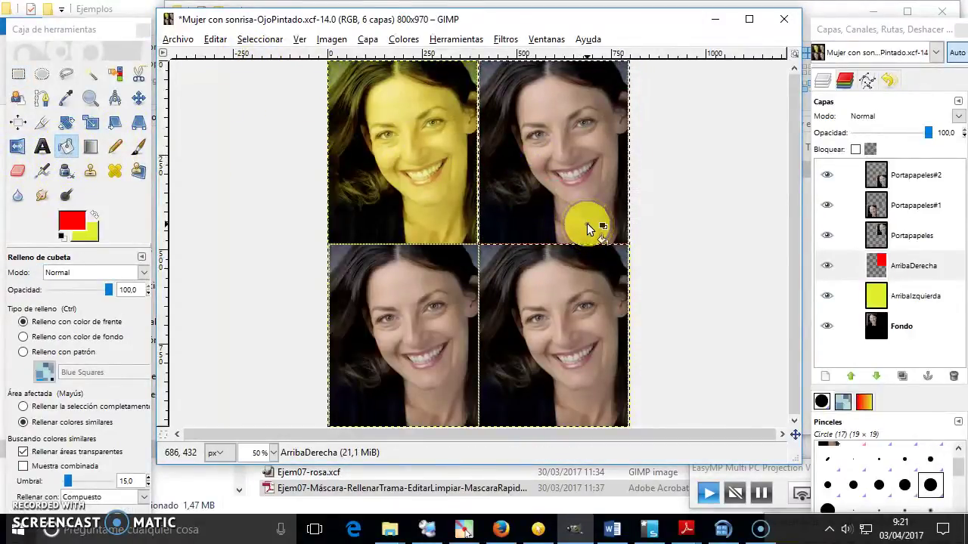
# - Move ArribaDerecha above Portapapeles and set its blend mode to Solapar
pyautogui.click(912, 266)
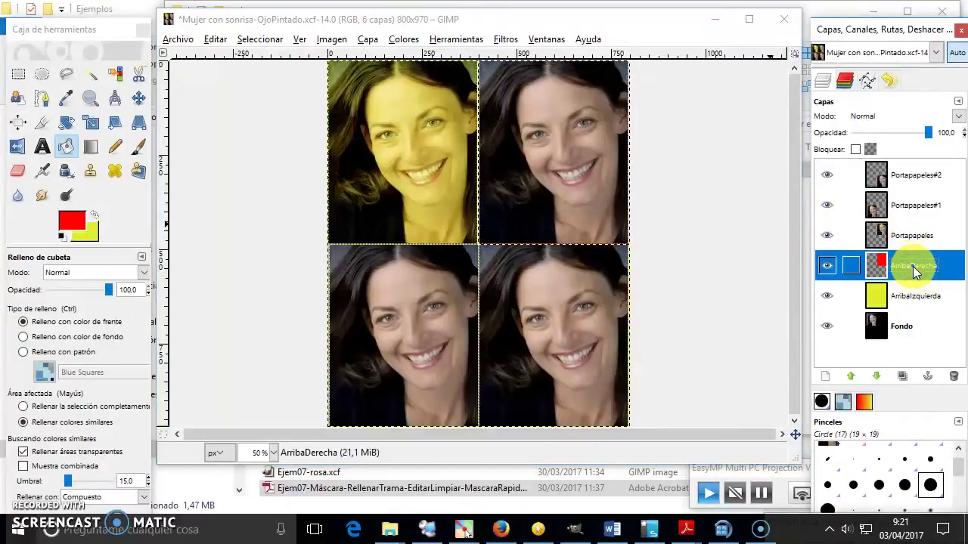
pyautogui.moveTo(912, 266); pyautogui.dragTo(907, 224)
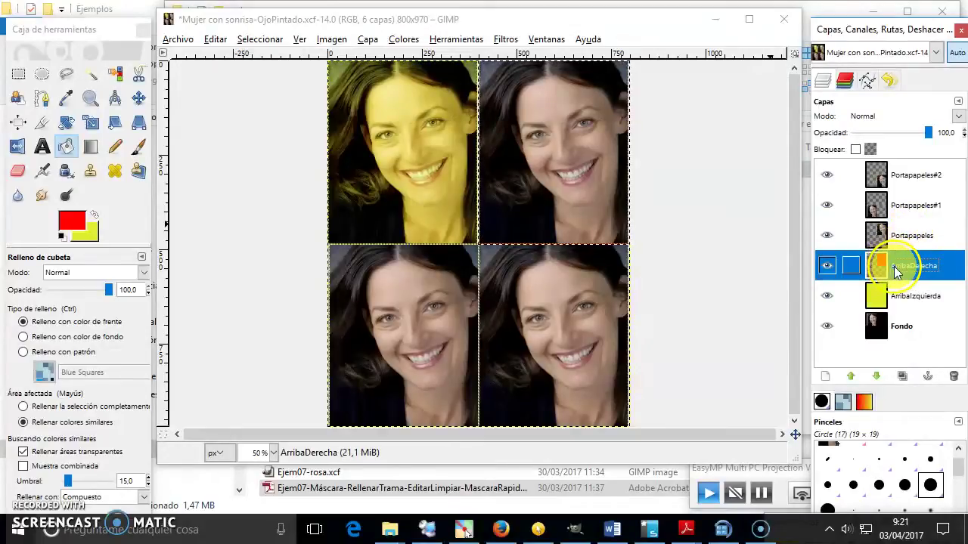
pyautogui.click(850, 376)
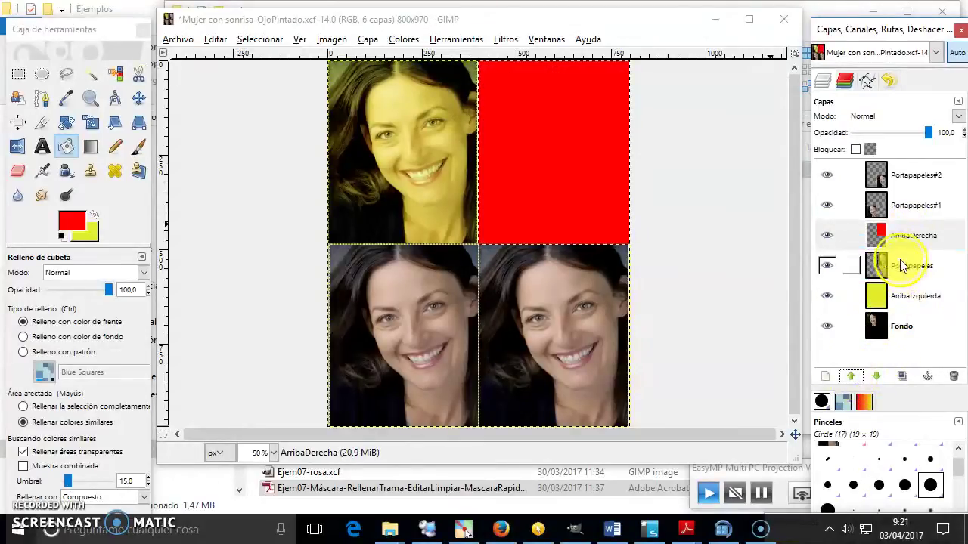
pyautogui.click(908, 116)
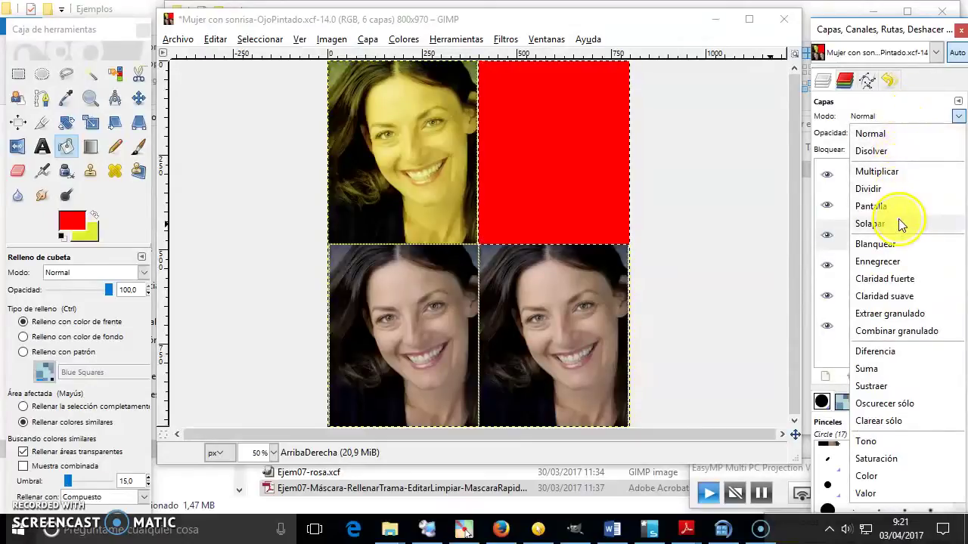
pyautogui.click(898, 223)
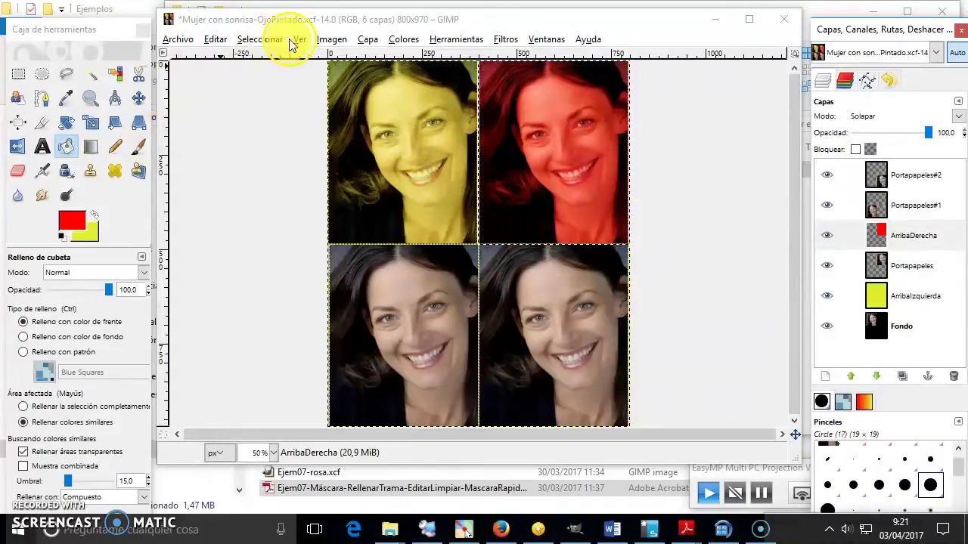
# - Create a new AbajoDerecha layer and raise it to the top of the stack
pyautogui.click(365, 38)
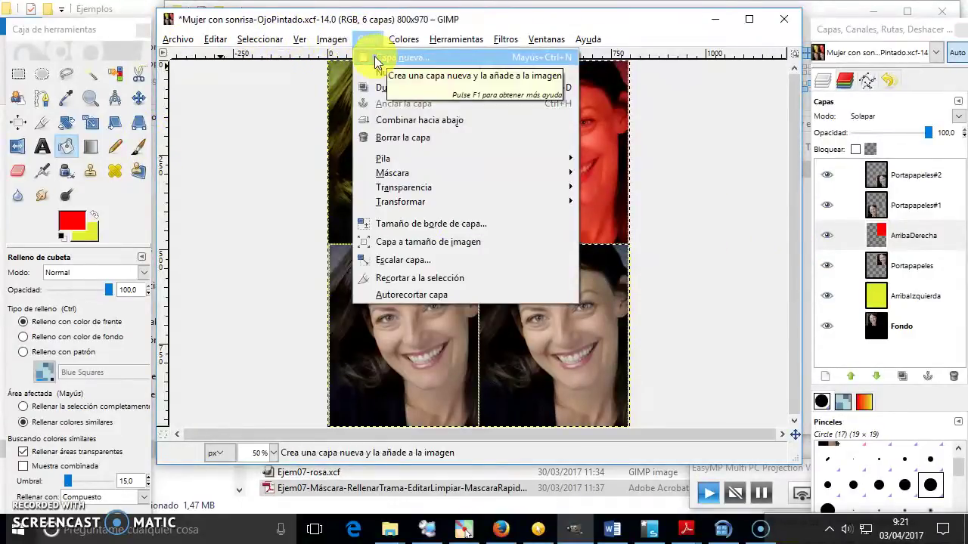
pyautogui.click(374, 56)
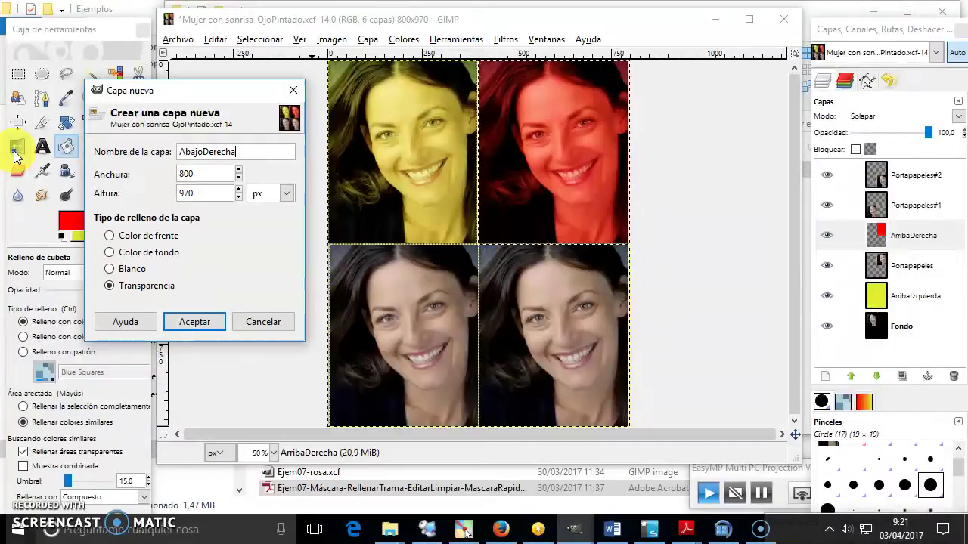
pyautogui.press('Return')
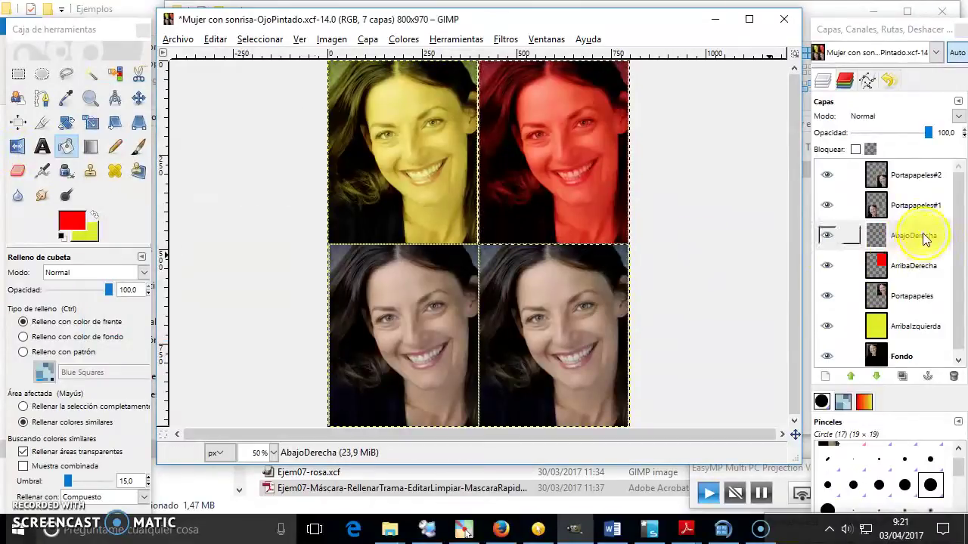
pyautogui.click(916, 235)
pyautogui.click(851, 376)
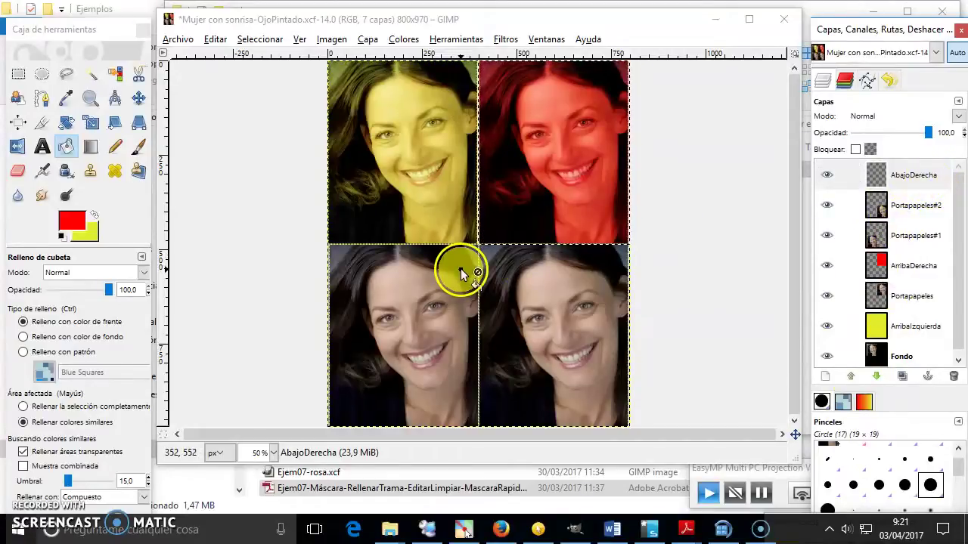
# - Rectangle-select the bottom-right quadrant, undoing an accidental red fill
pyautogui.click(18, 74)
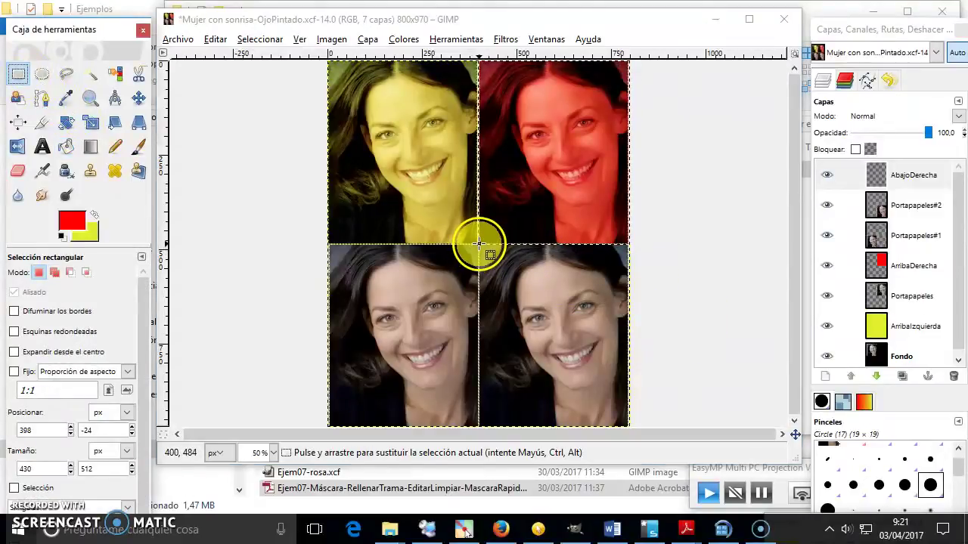
pyautogui.moveTo(478, 245); pyautogui.dragTo(662, 444)
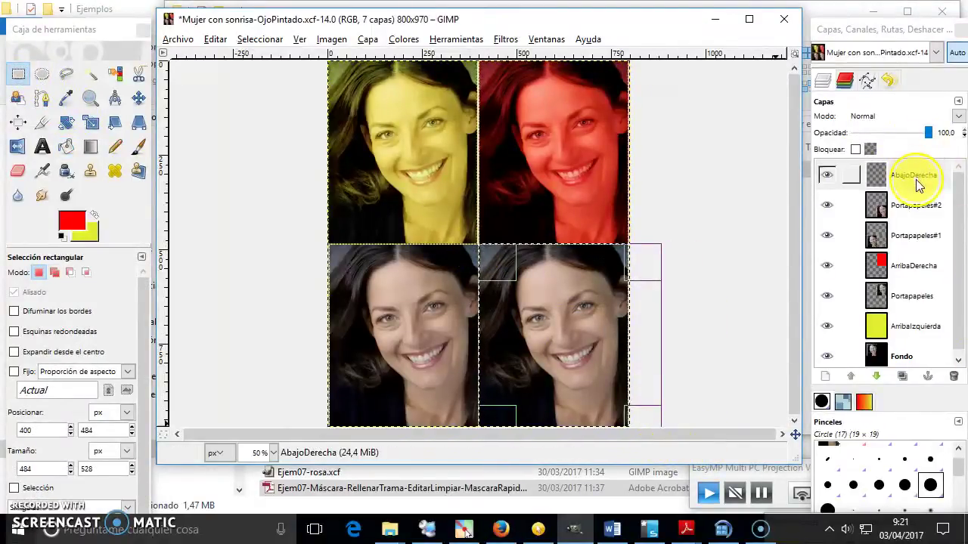
pyautogui.click(64, 147)
pyautogui.click(569, 313)
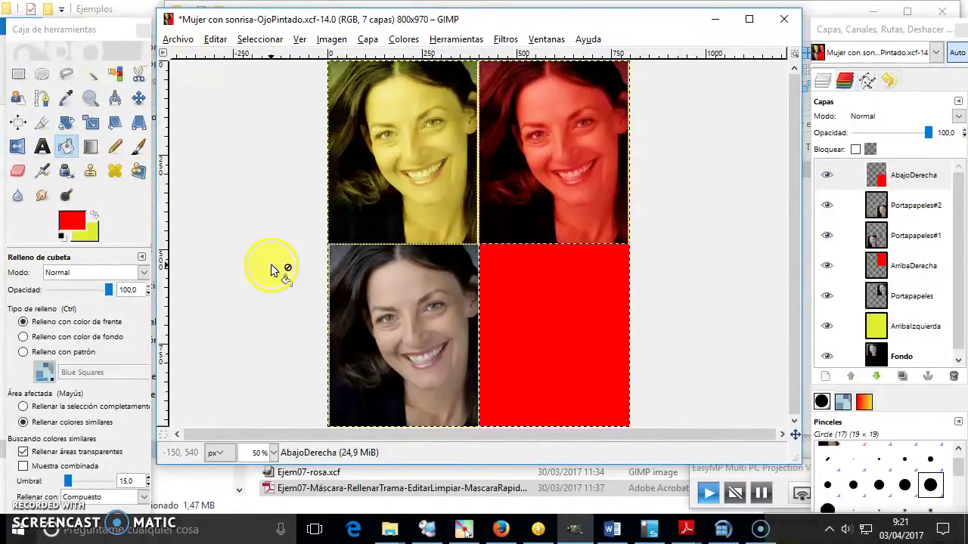
pyautogui.hotkey('ctrl', 'z')
# - Fill the bottom-right quadrant with blue 003cff and blend it in Solapar mode
pyautogui.click(74, 219)
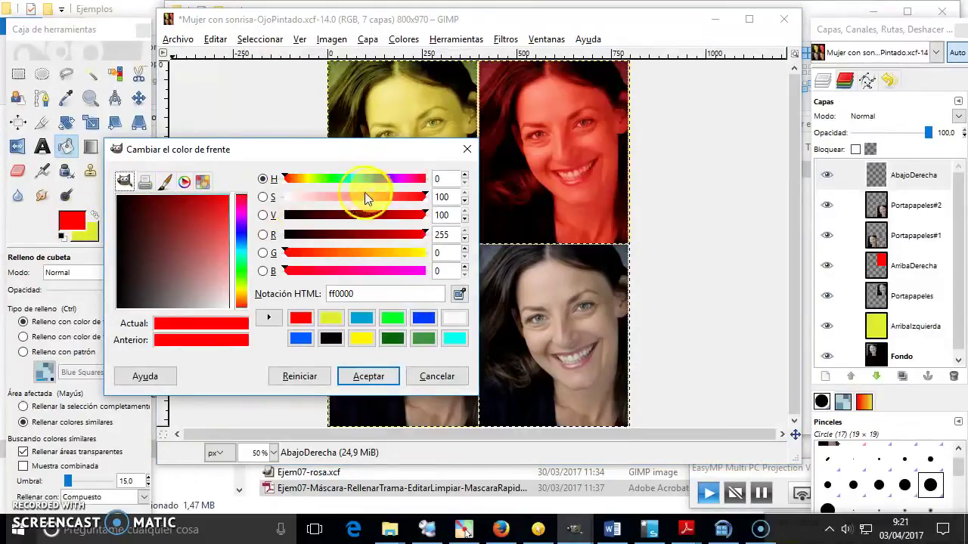
pyautogui.click(366, 178)
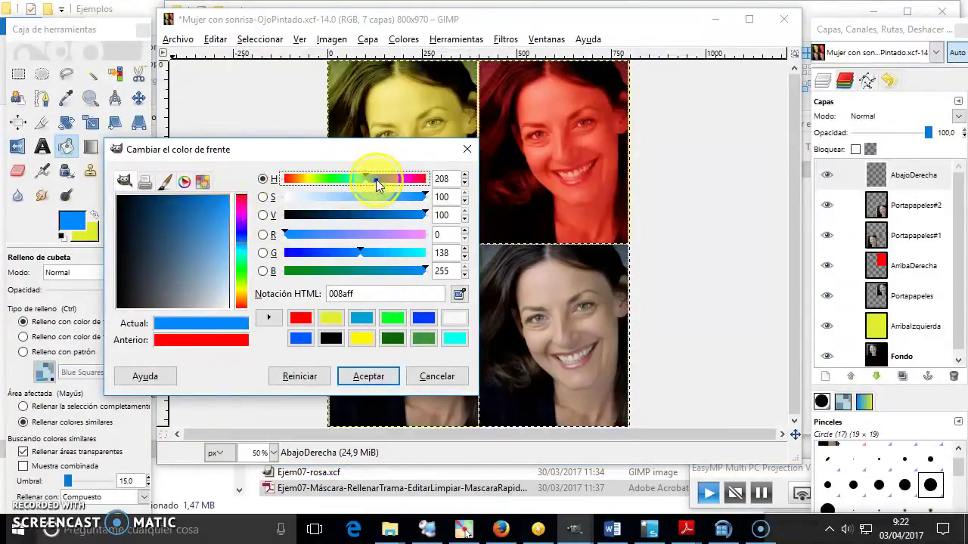
pyautogui.click(373, 178)
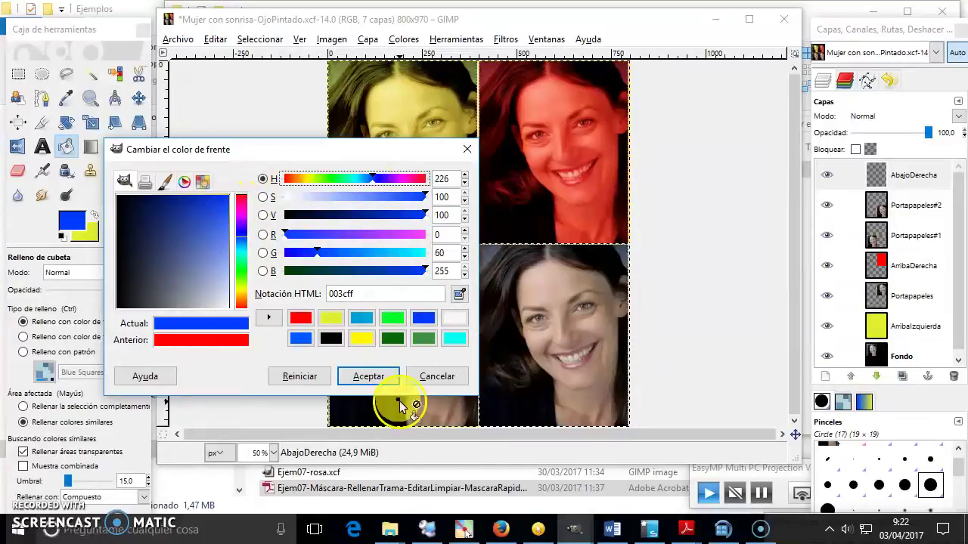
pyautogui.click(559, 304)
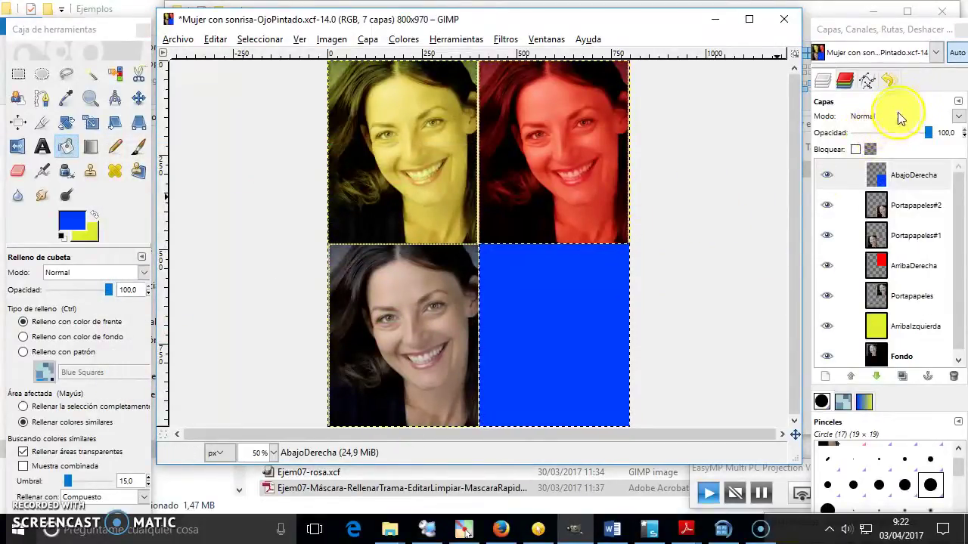
pyautogui.click(902, 119)
pyautogui.click(901, 224)
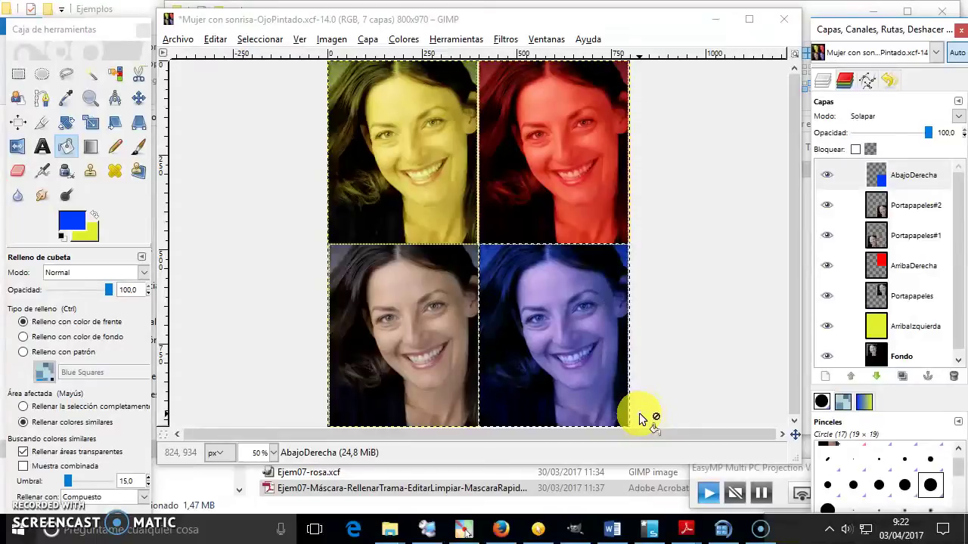
pyautogui.click(368, 45)
# - Create a new AbajoIzquierda layer and move it below Portapapeles#2
pyautogui.click(418, 63)
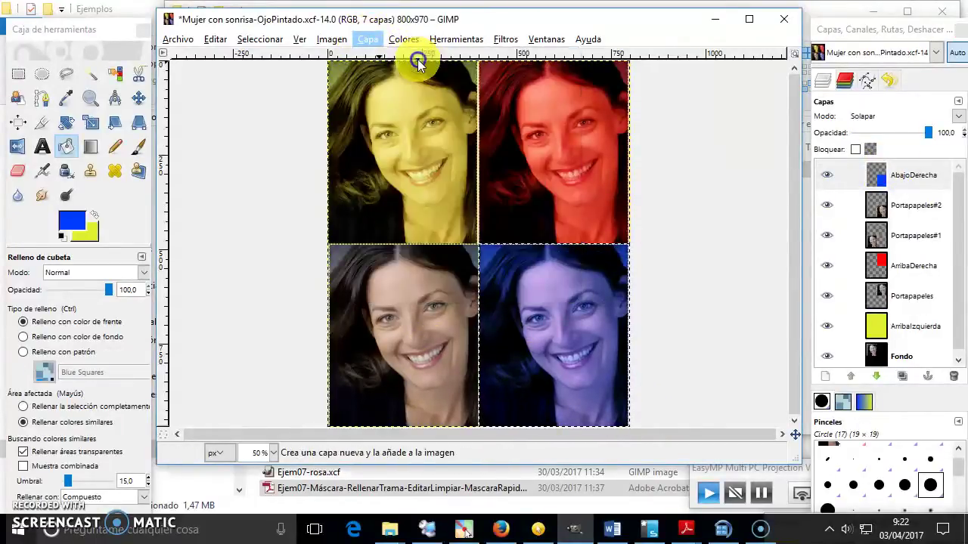
pyautogui.click(266, 171)
pyautogui.write('AbajoIzquierda')
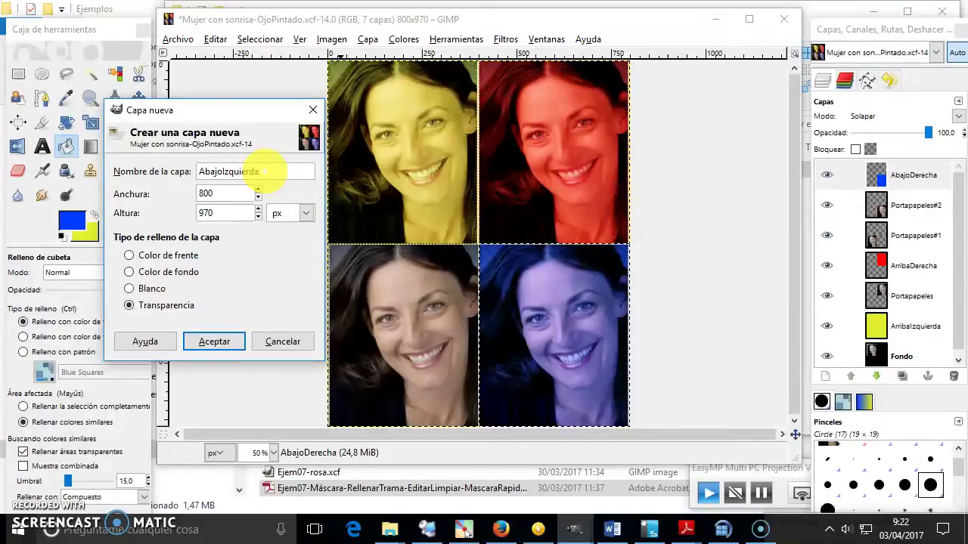
pyautogui.click(221, 342)
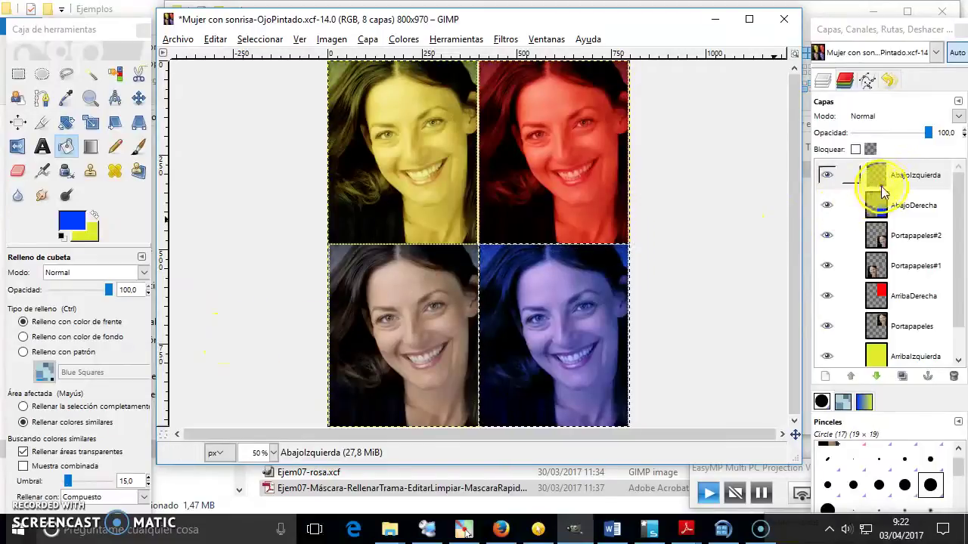
pyautogui.click(905, 186)
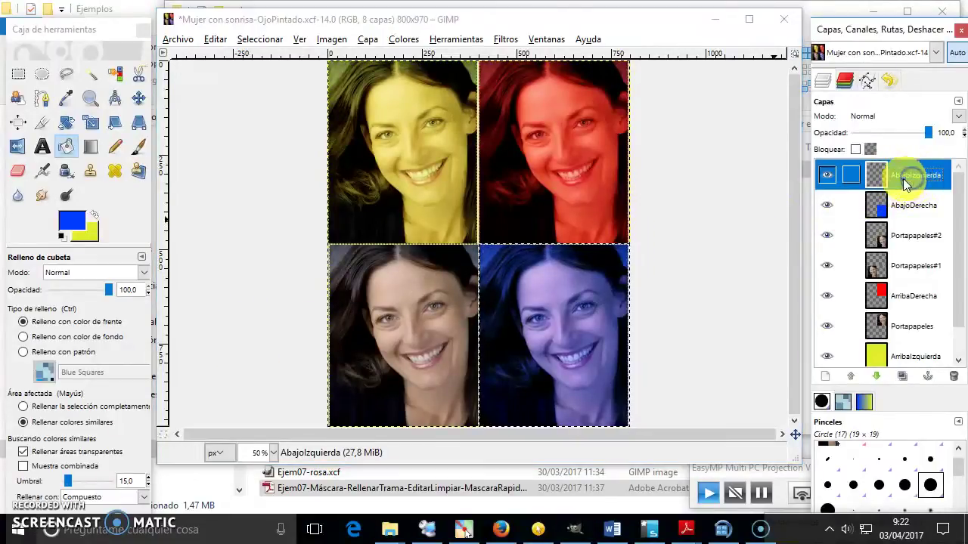
pyautogui.moveTo(900, 178)
pyautogui.mouseDown()
pyautogui.moveTo(907, 280)
pyautogui.moveTo(876, 377)
pyautogui.mouseUp()
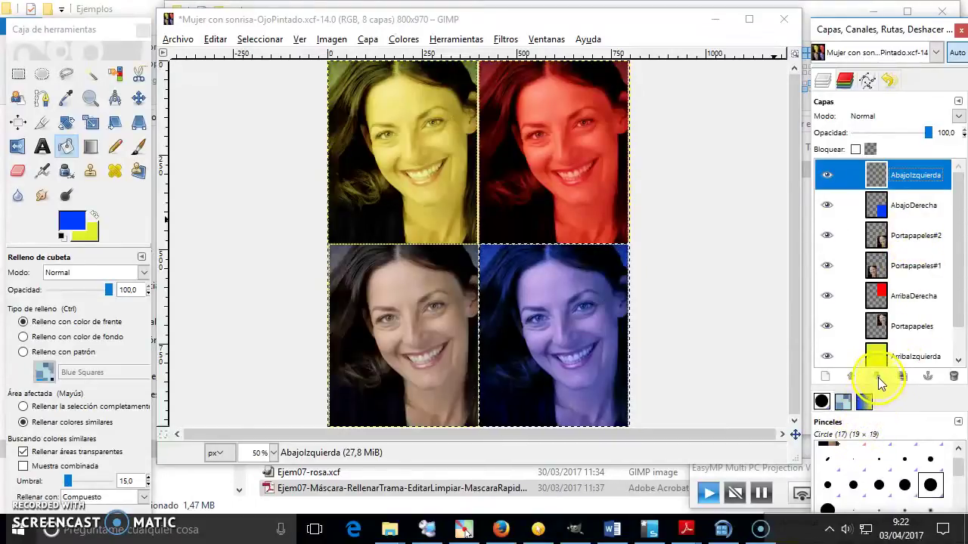
pyautogui.click(877, 376)
pyautogui.click(877, 377)
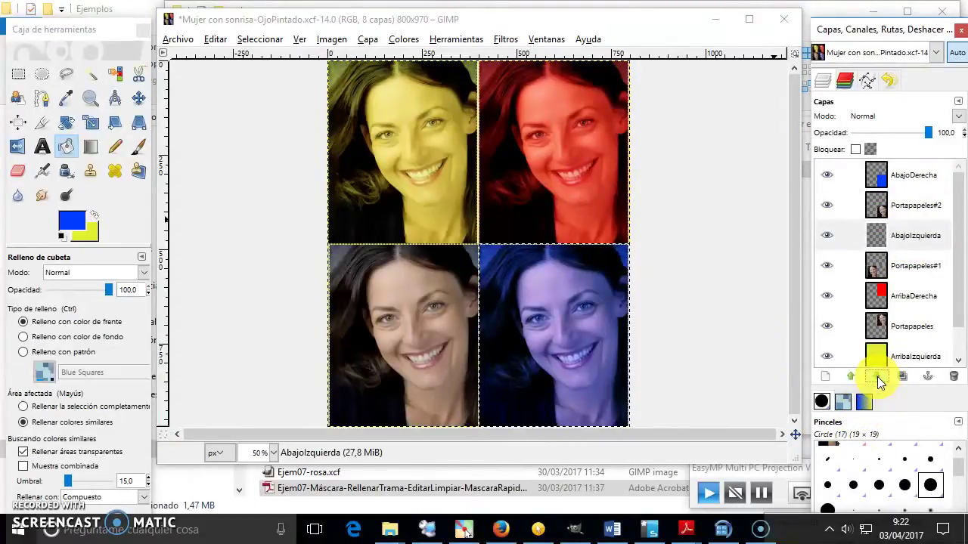
# - Rectangle-select the bottom-left quadrant of the grid
pyautogui.click(18, 75)
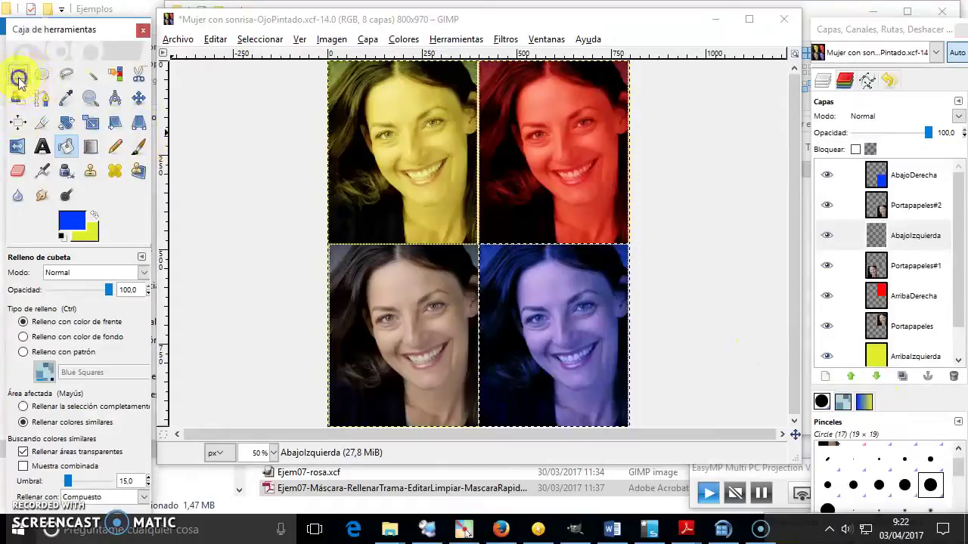
pyautogui.click(478, 244)
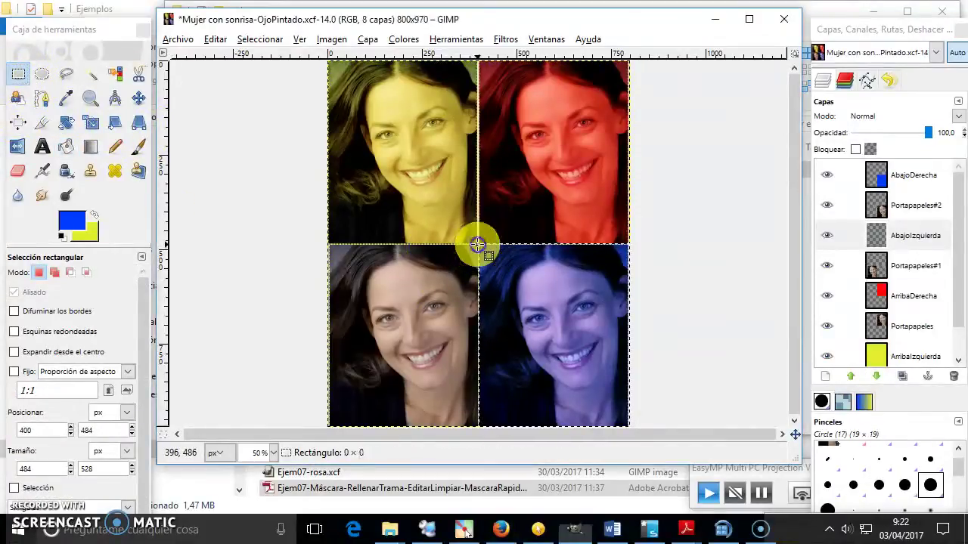
pyautogui.moveTo(478, 243); pyautogui.dragTo(261, 464)
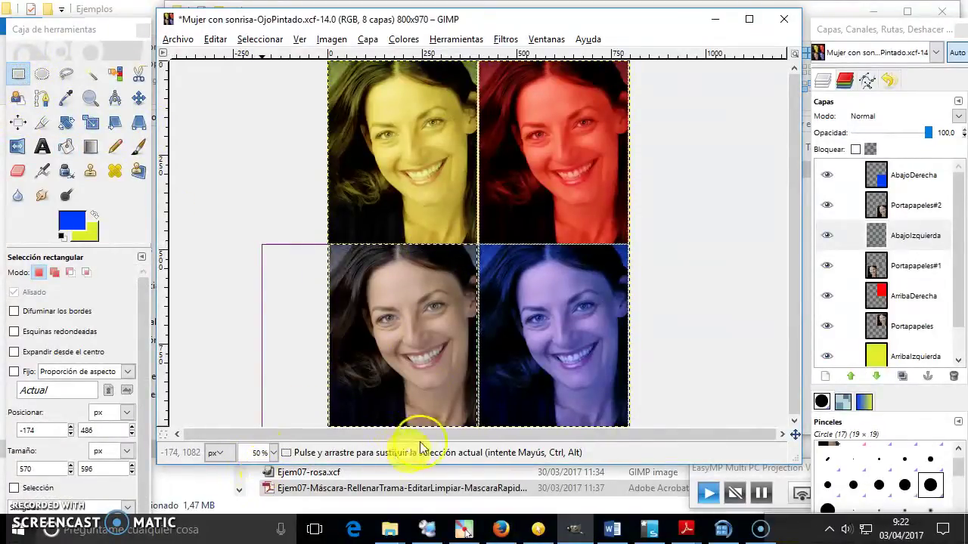
# - Set the foreground colour to dark green 026a02
pyautogui.click(76, 224)
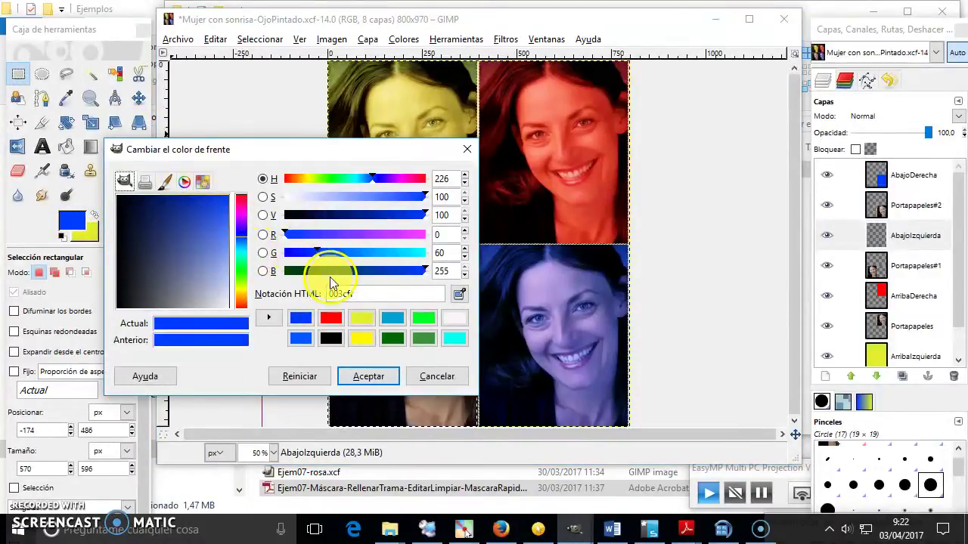
pyautogui.moveTo(320, 215); pyautogui.dragTo(329, 214)
pyautogui.moveTo(370, 179); pyautogui.dragTo(335, 178)
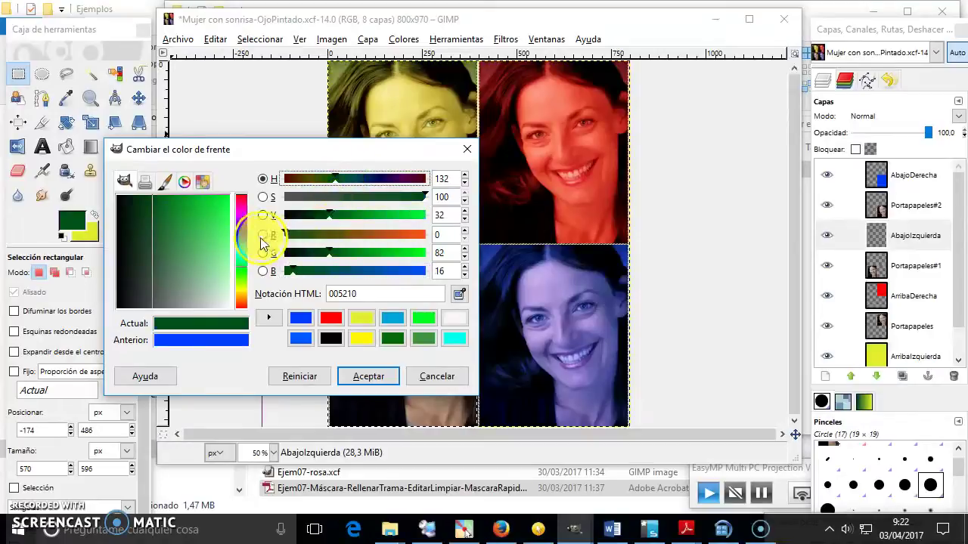
pyautogui.click(209, 201)
pyautogui.click(392, 339)
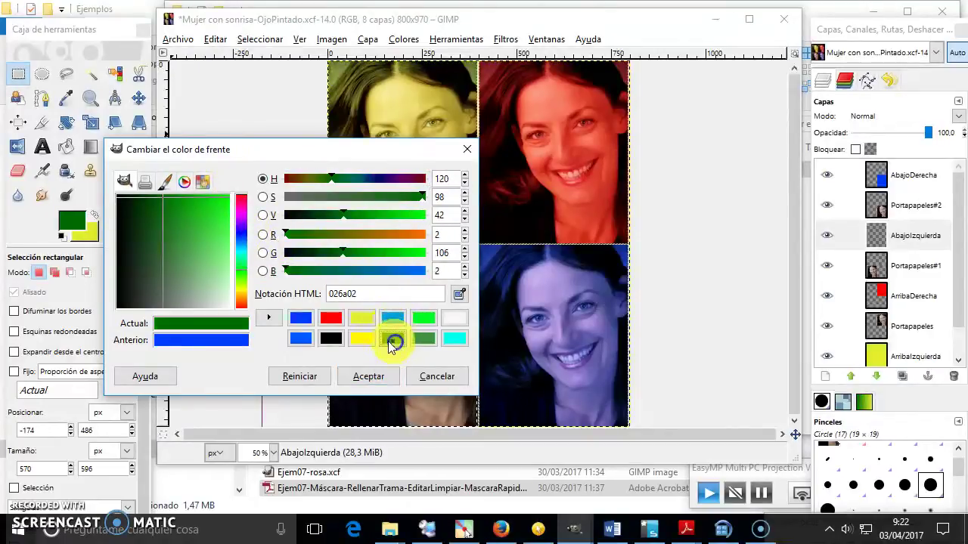
pyautogui.click(357, 374)
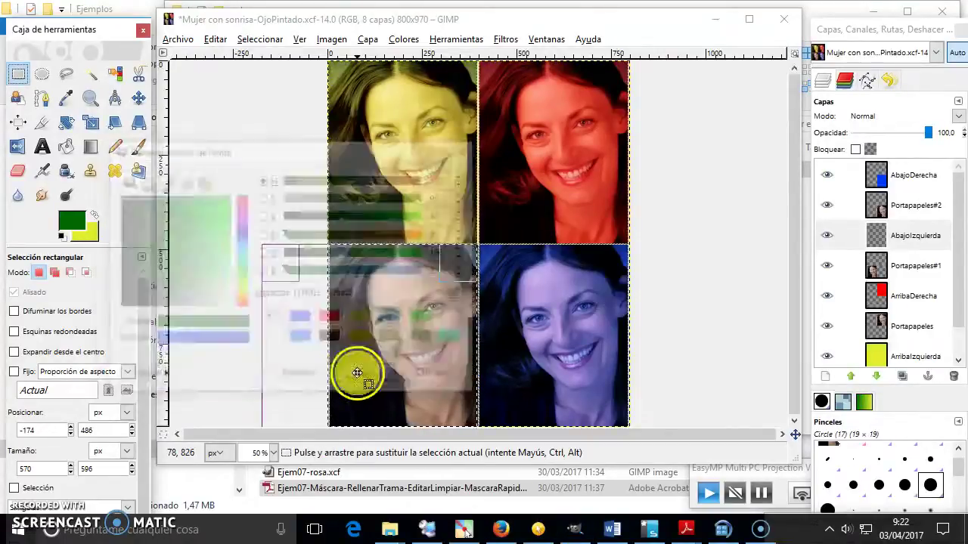
# - Bucket-fill the bottom-left quadrant green and set the layer mode to Solapar
pyautogui.click(66, 147)
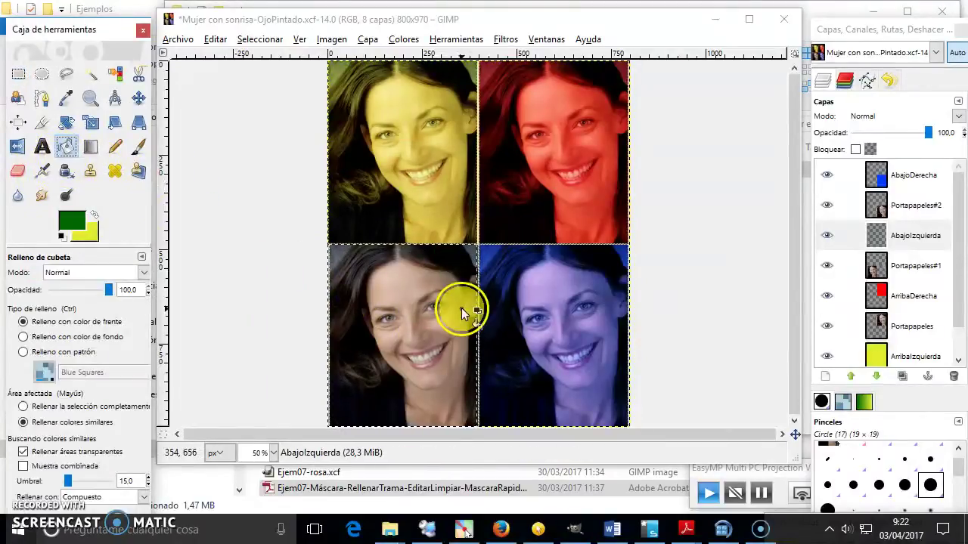
pyautogui.click(414, 318)
pyautogui.click(900, 116)
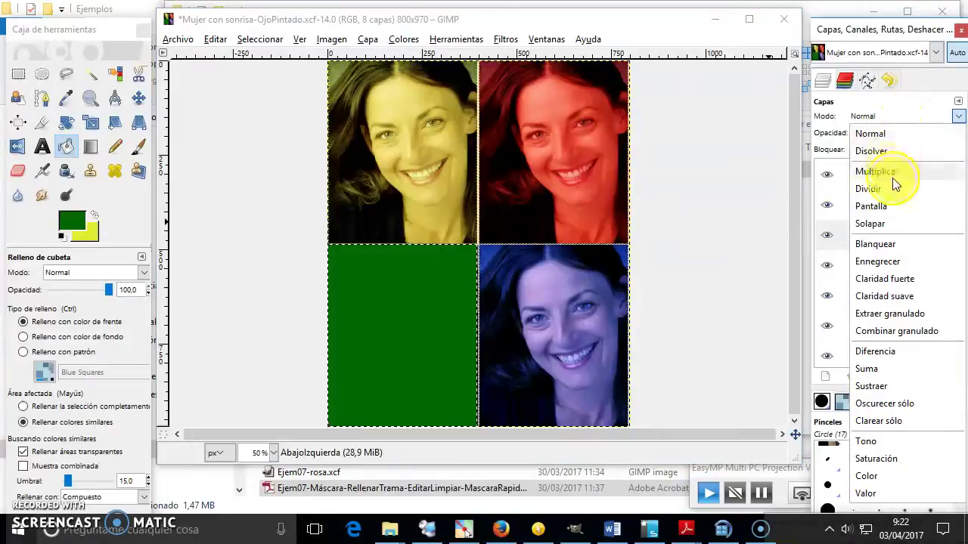
pyautogui.click(893, 223)
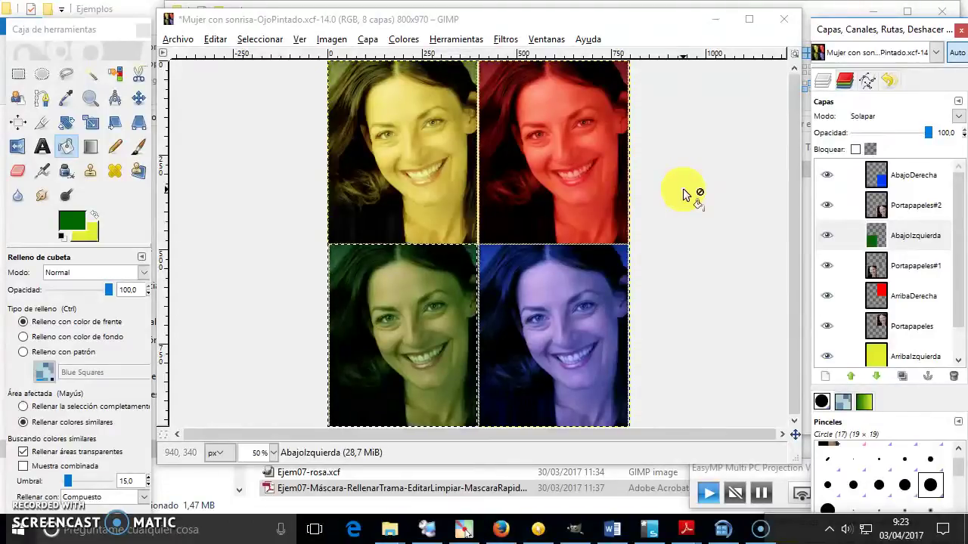
# - Start Save As and rename the file to Mujer con sonrisa-Warhol.xcf in Ejercicio07
pyautogui.click(178, 39)
pyautogui.click(247, 177)
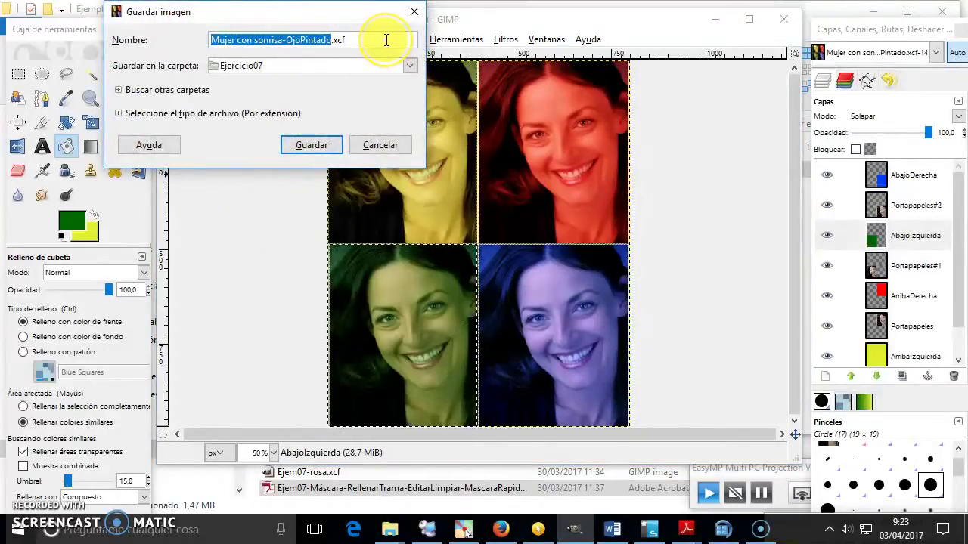
pyautogui.click(387, 39)
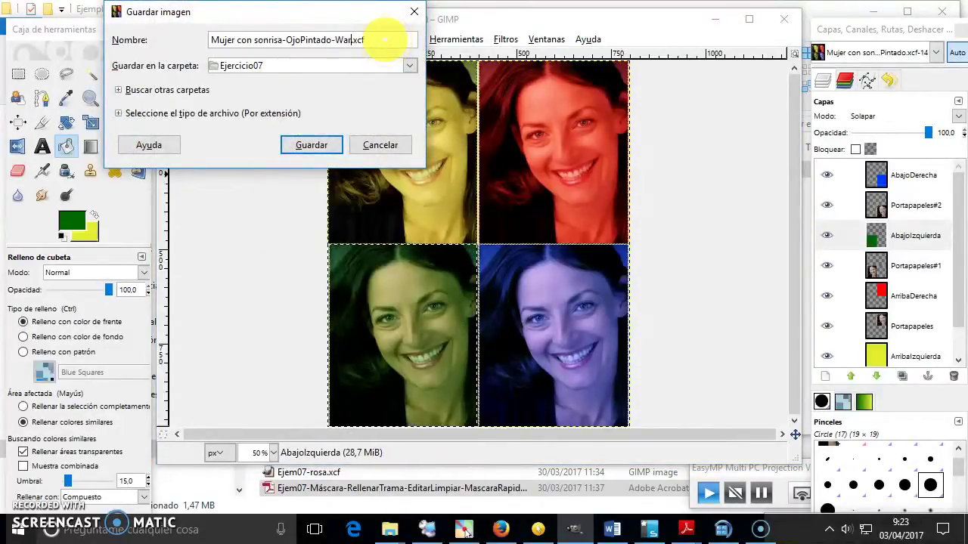
pyautogui.write('hol')
pyautogui.press('Escape')
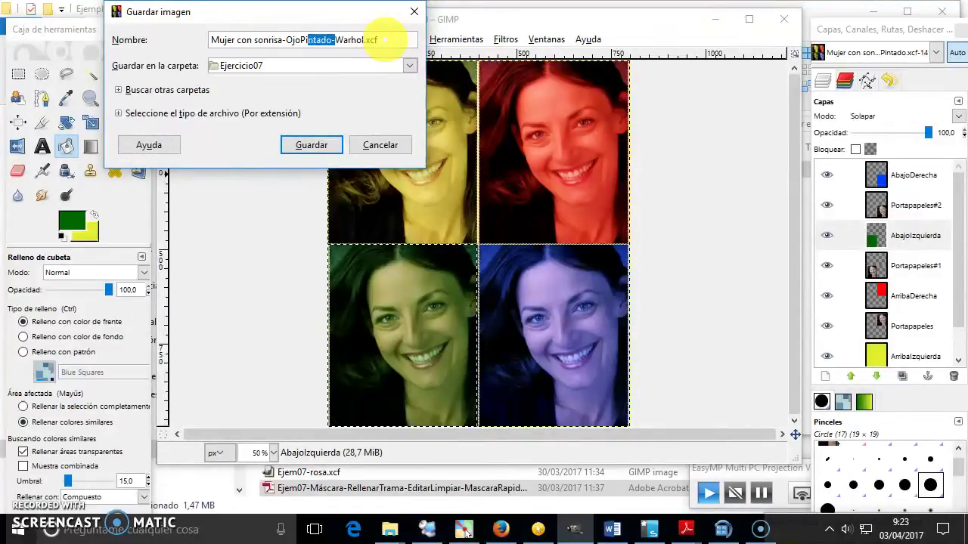
pyautogui.press('BackSpace')
pyautogui.press('Escape')
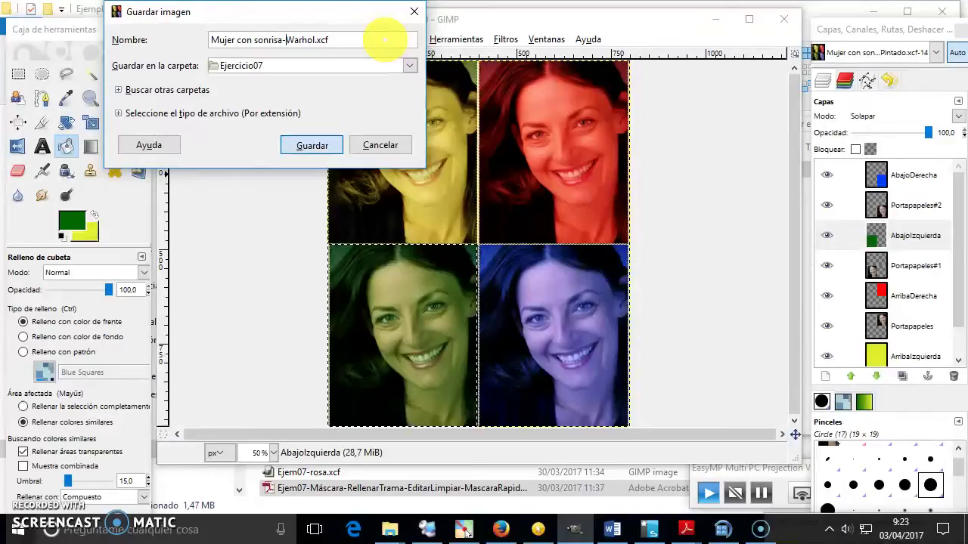